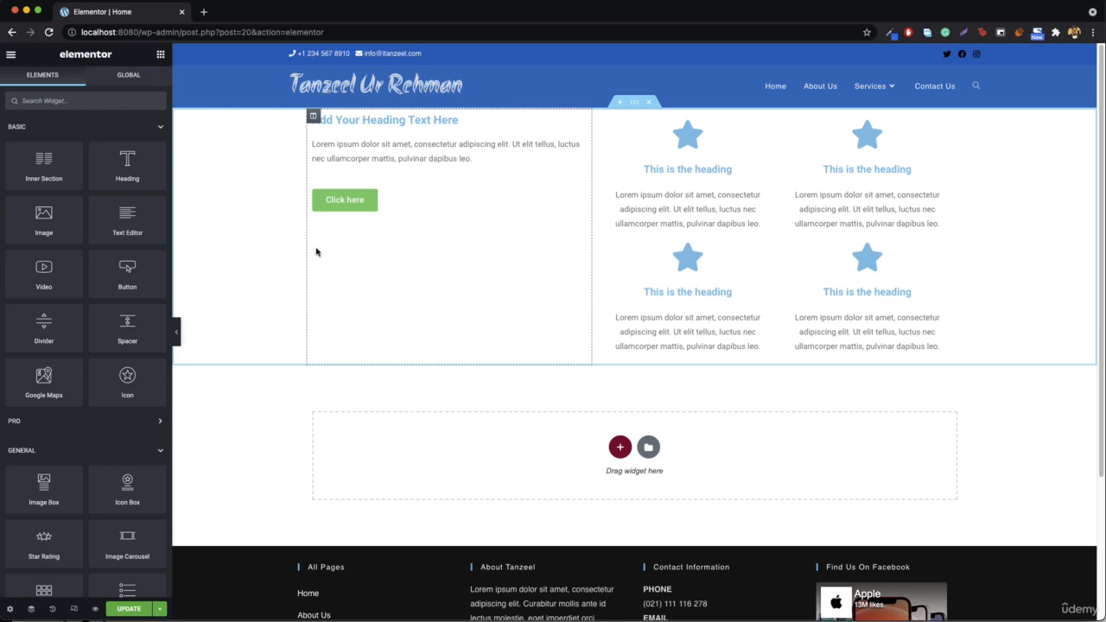
# Open the green "Click here" button's settings and review its content, style and advanced options.
pyautogui.rightClick(342, 203)
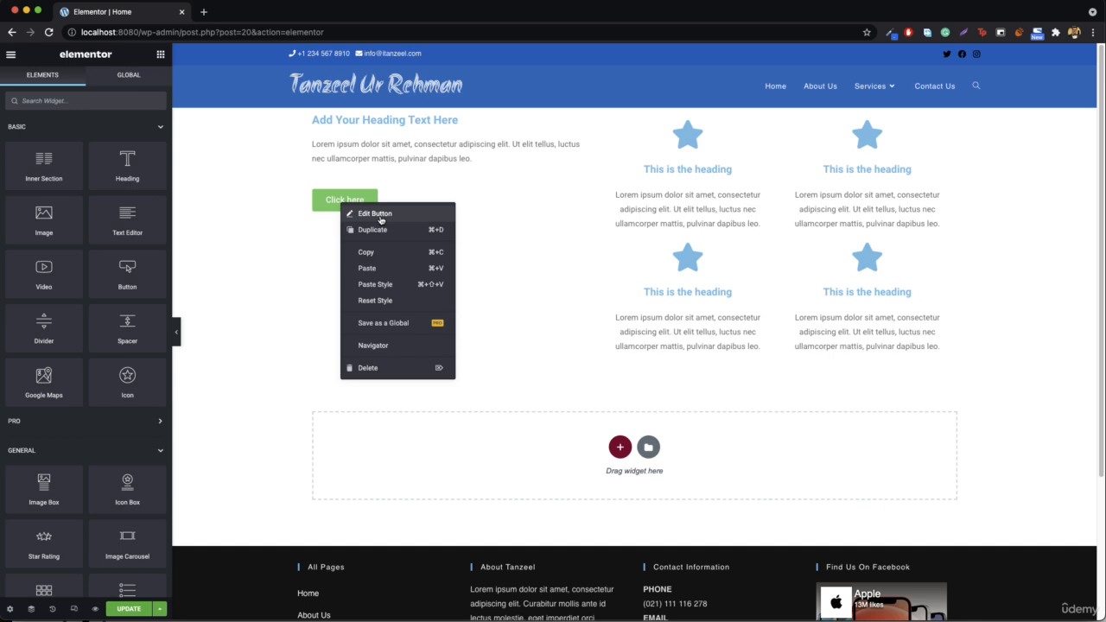
pyautogui.click(379, 217)
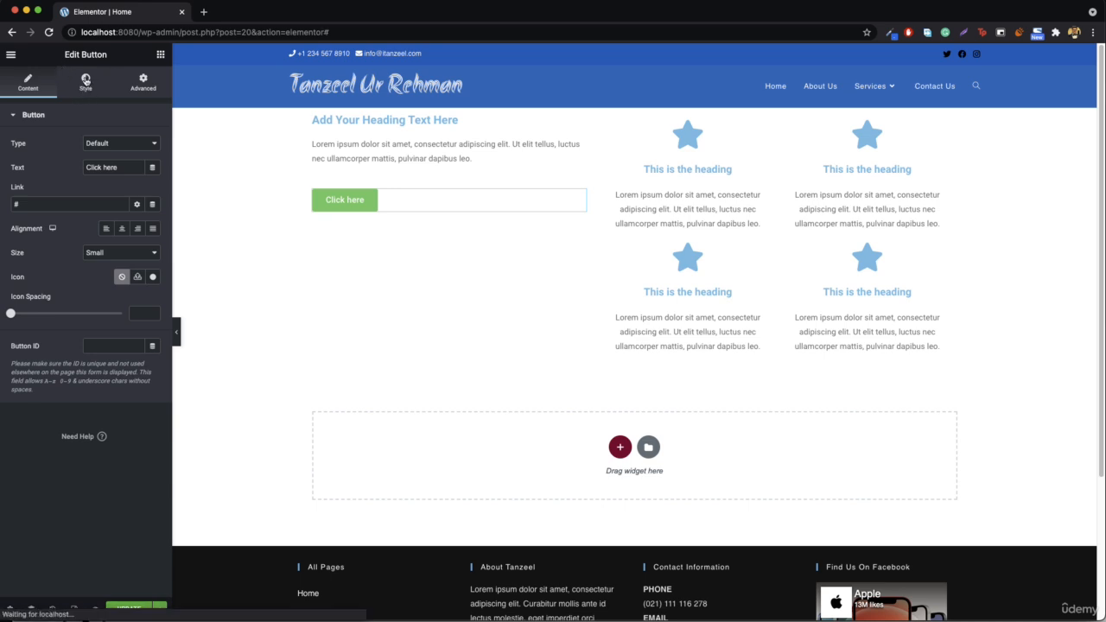
pyautogui.click(85, 83)
pyautogui.click(141, 87)
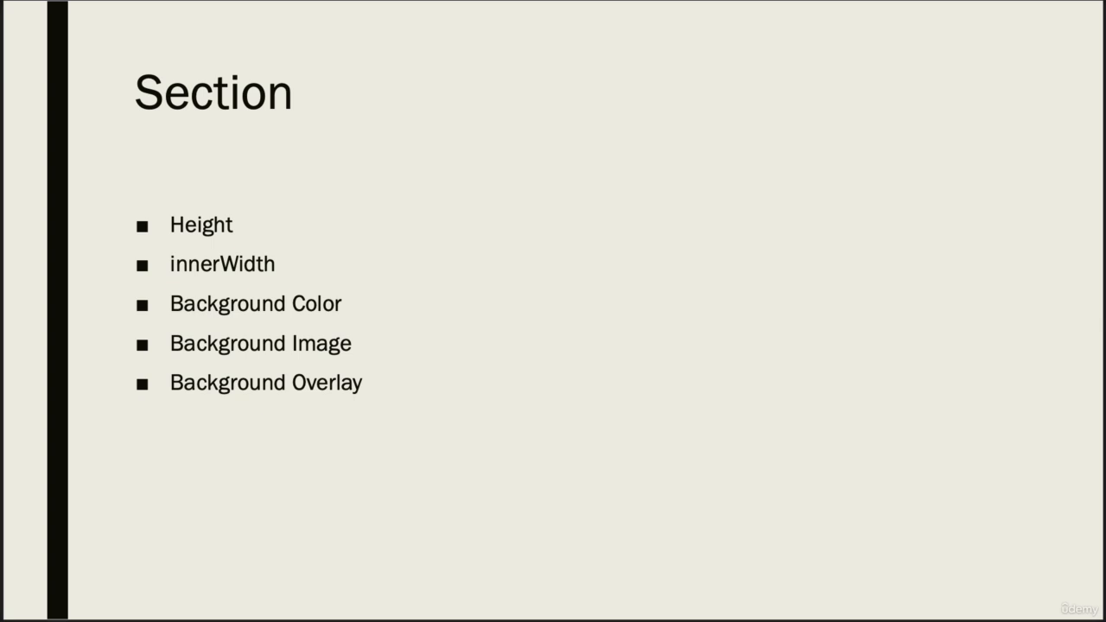
pyautogui.press('Right')
pyautogui.press('Right')
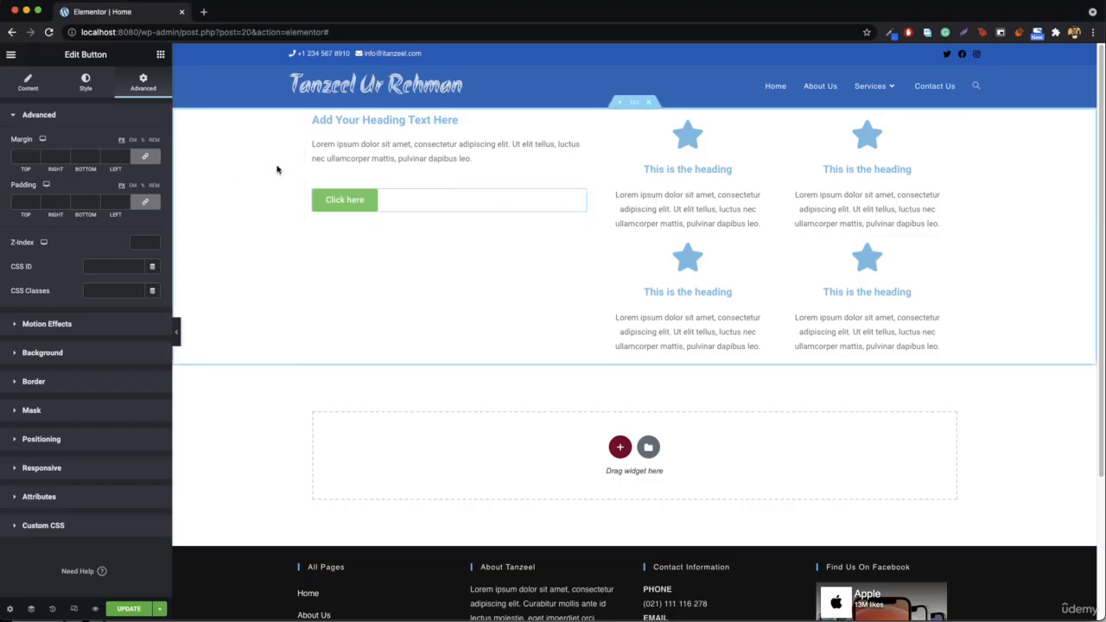
# Open the settings of the section holding the icon boxes and review its layout, style and advanced options.
pyautogui.rightClick(216, 183)
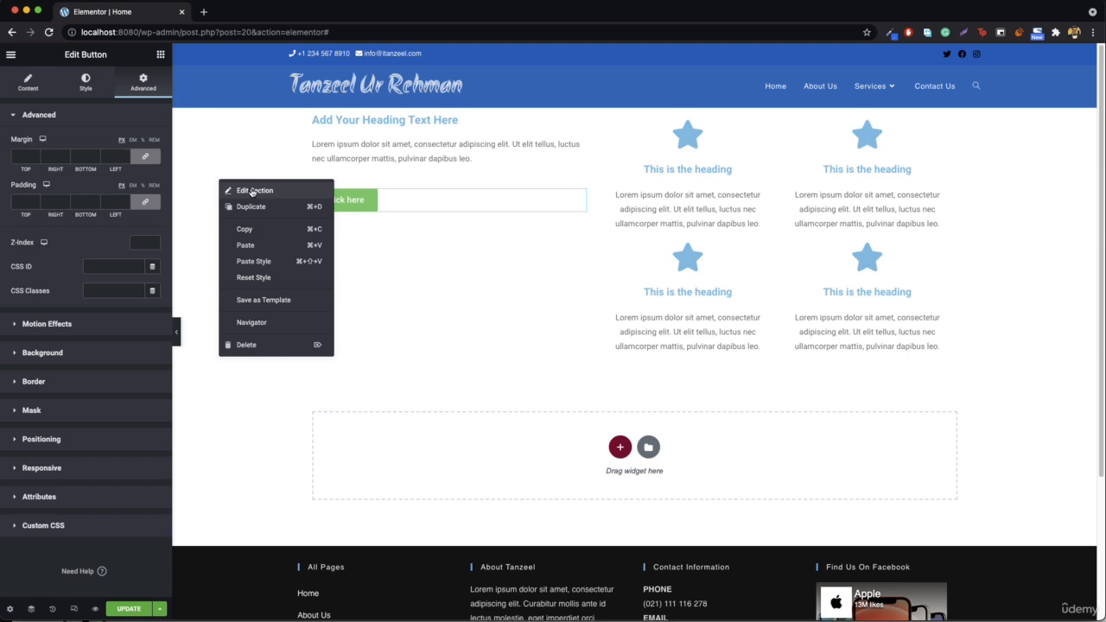
pyautogui.click(254, 190)
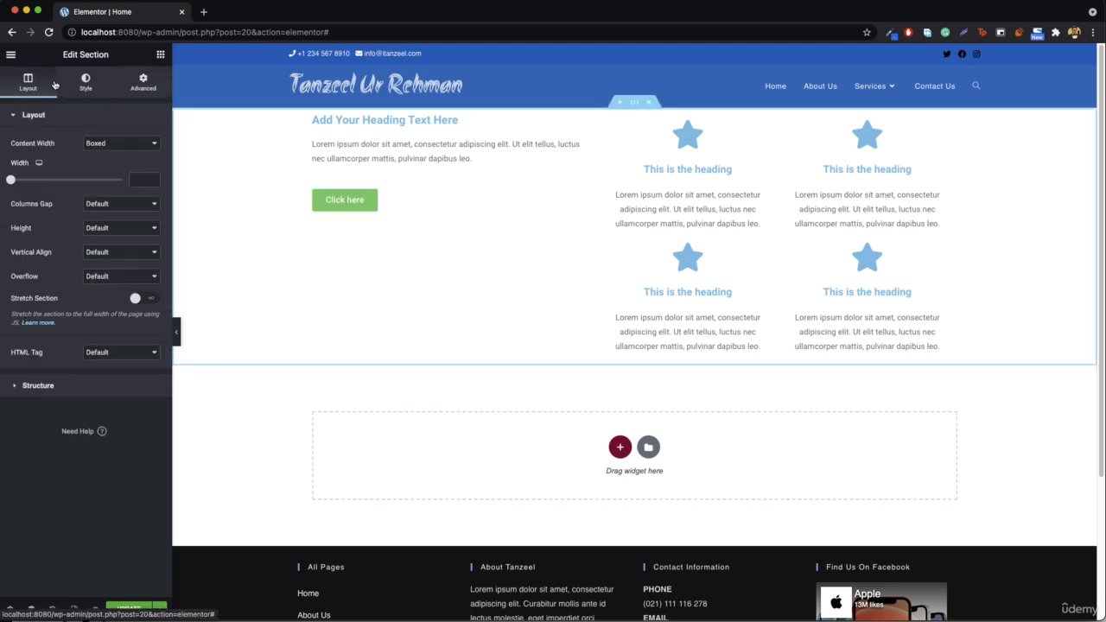
pyautogui.click(99, 89)
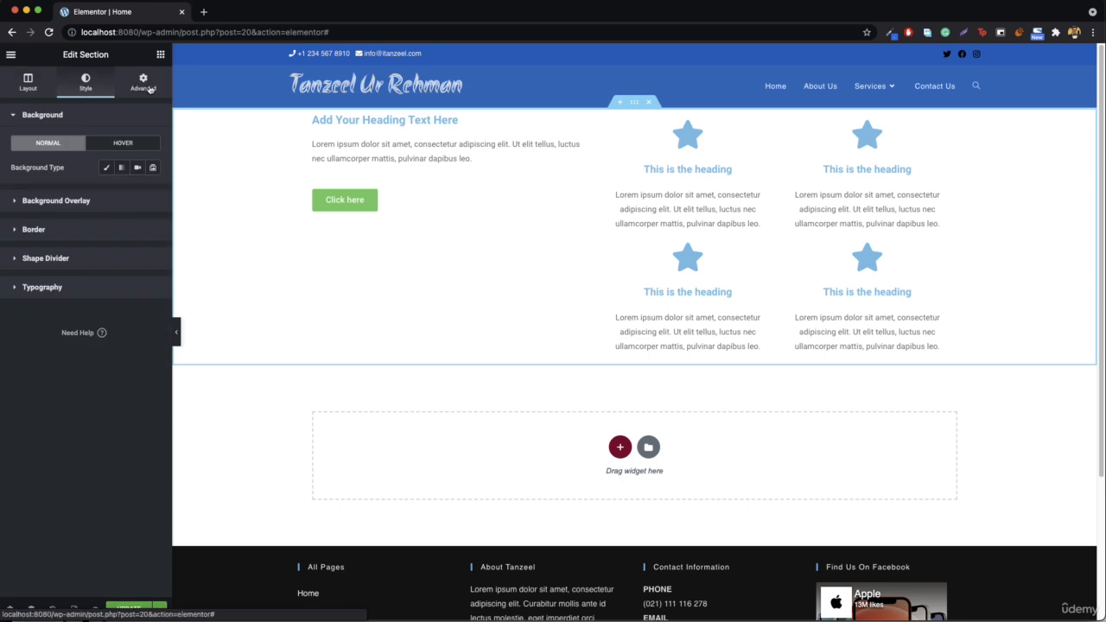
pyautogui.click(148, 89)
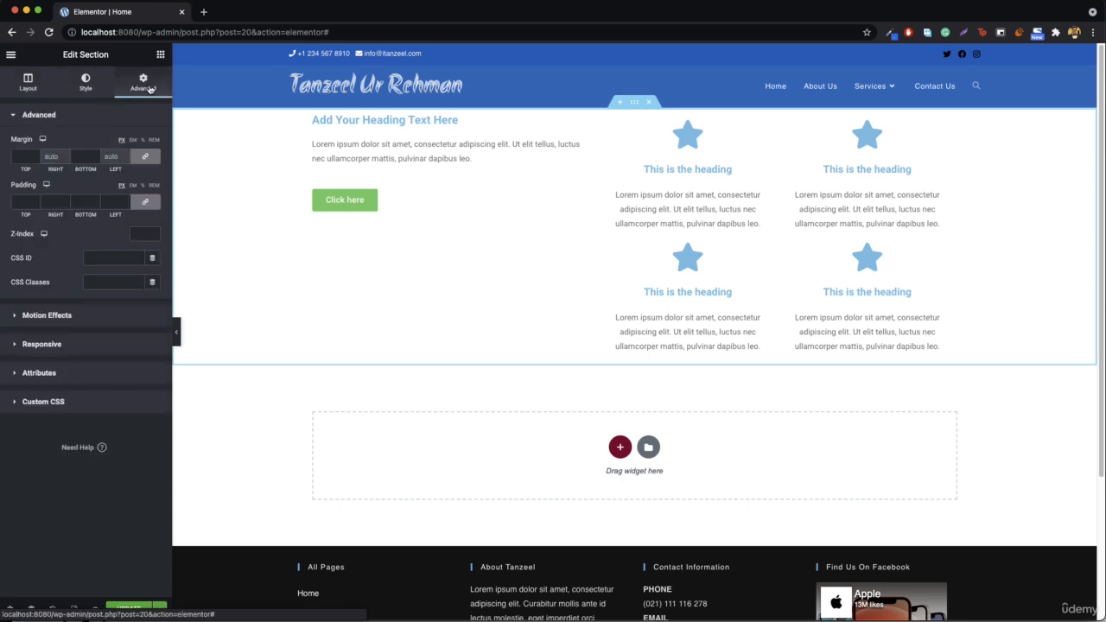
pyautogui.click(29, 87)
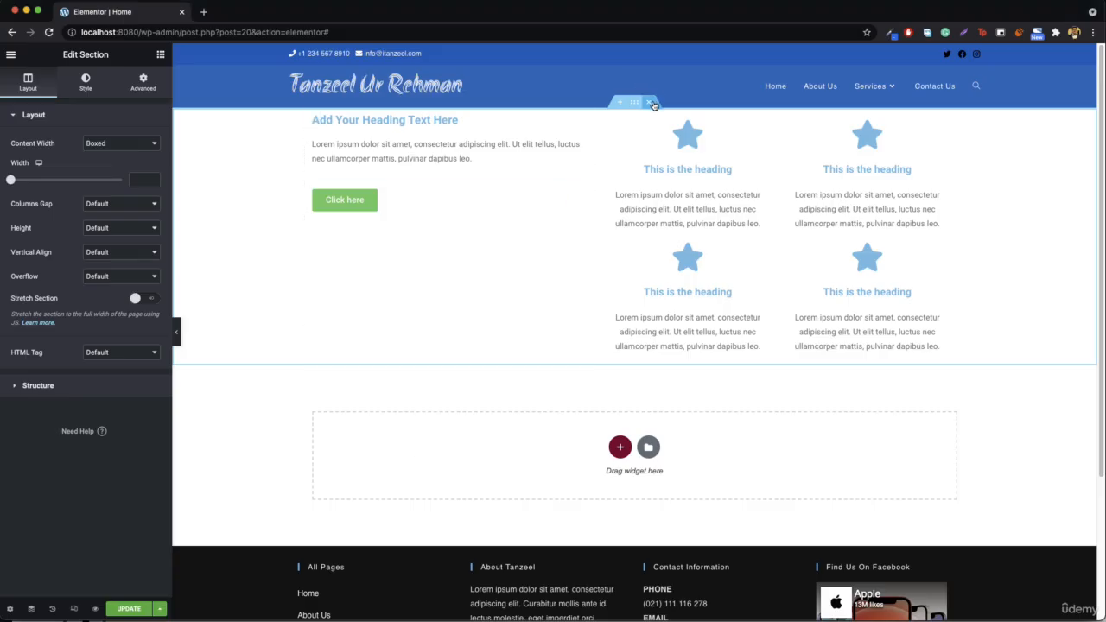
# Delete the existing section and add a new section with a single-column structure.
pyautogui.click(653, 103)
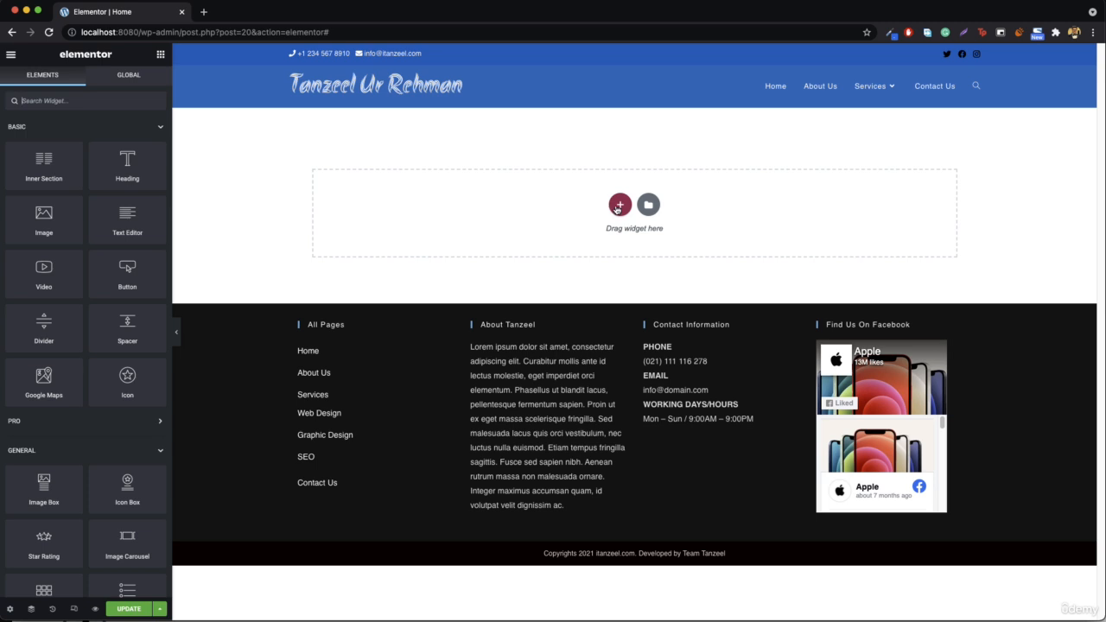
pyautogui.click(619, 205)
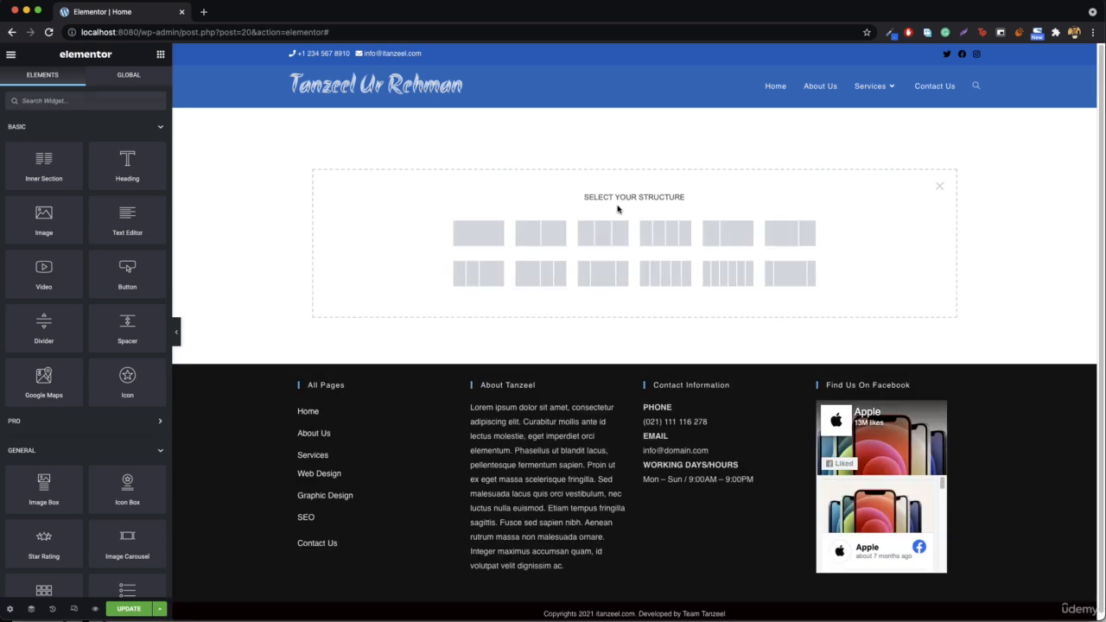
pyautogui.click(465, 244)
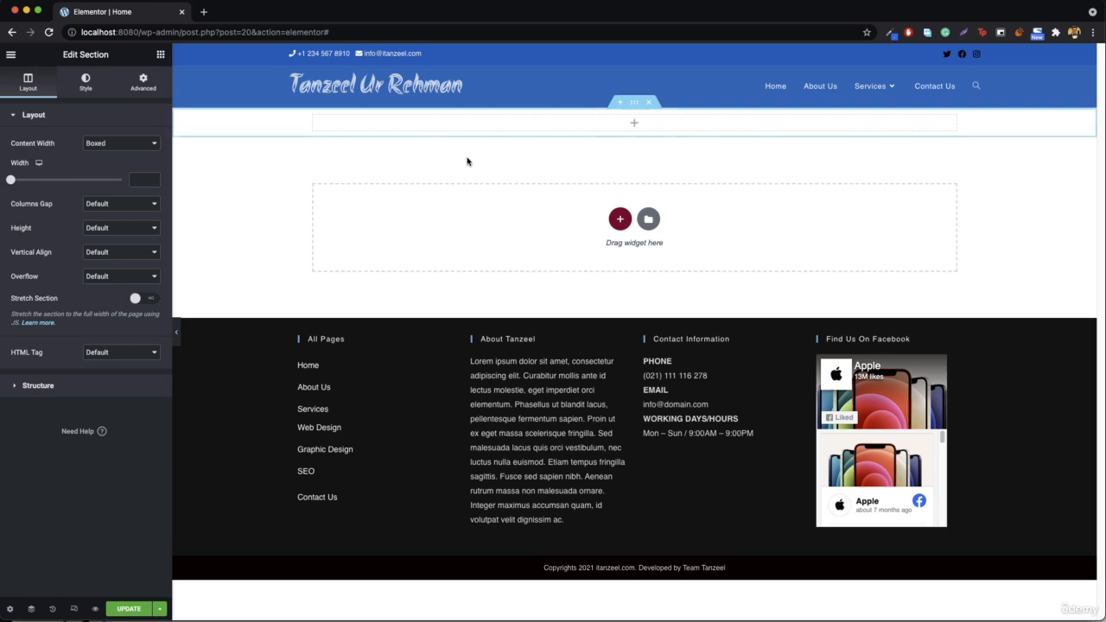
# Add a Heading widget to the empty single-column section.
pyautogui.click(162, 55)
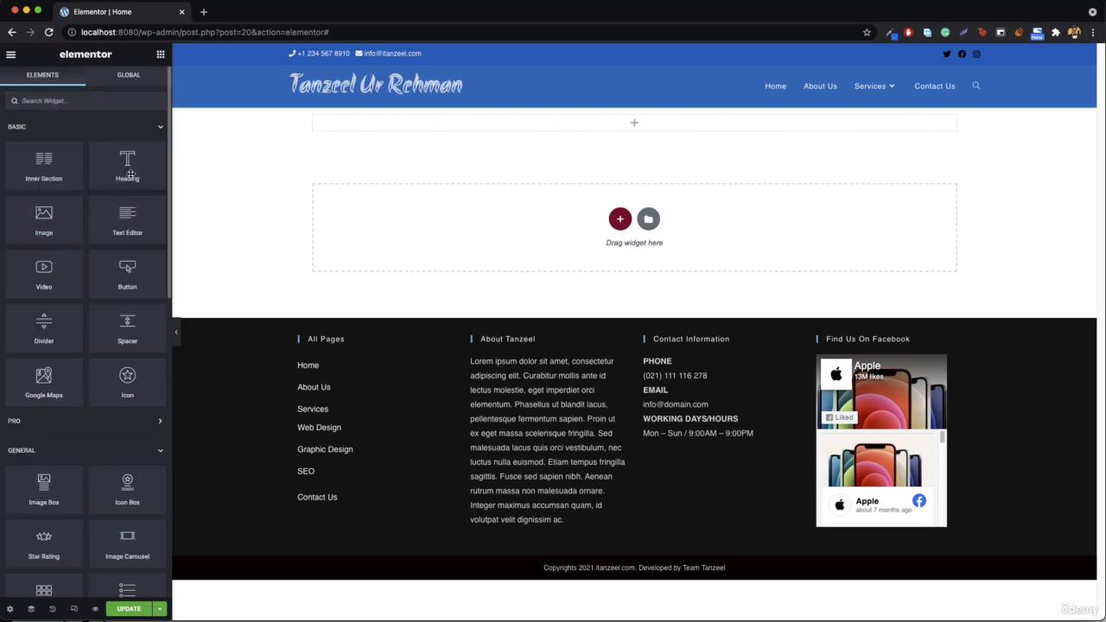
pyautogui.moveTo(127, 166); pyautogui.dragTo(632, 128)
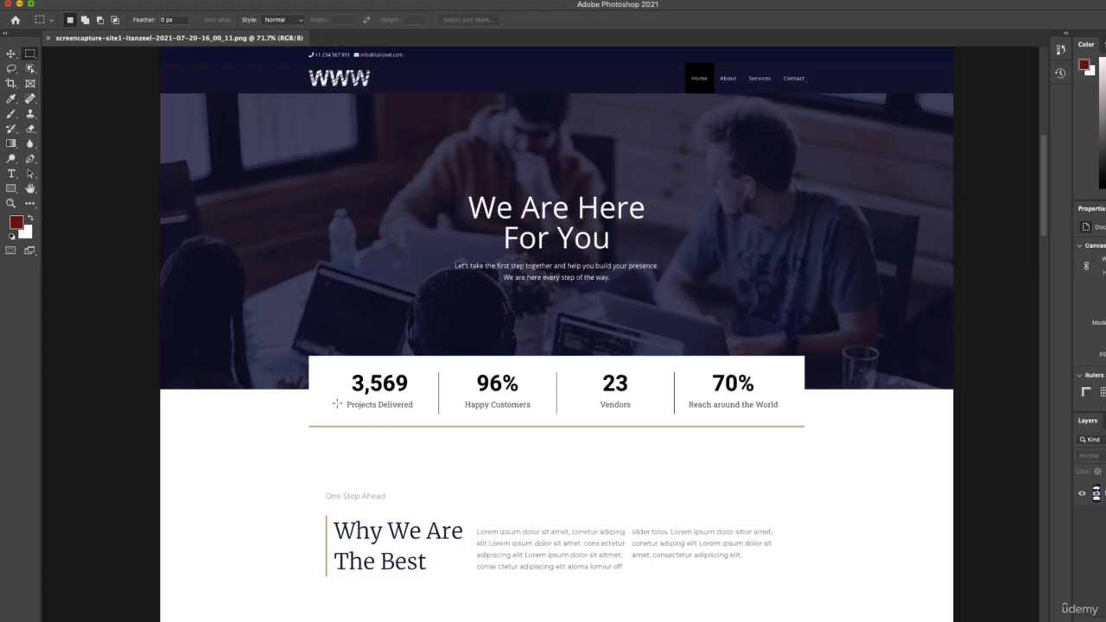
# Switch to Photoshop and marquee the white "Why We Are The Best" section of the website mockup to examine its extent.
pyautogui.scroll(-5, 263, 458)
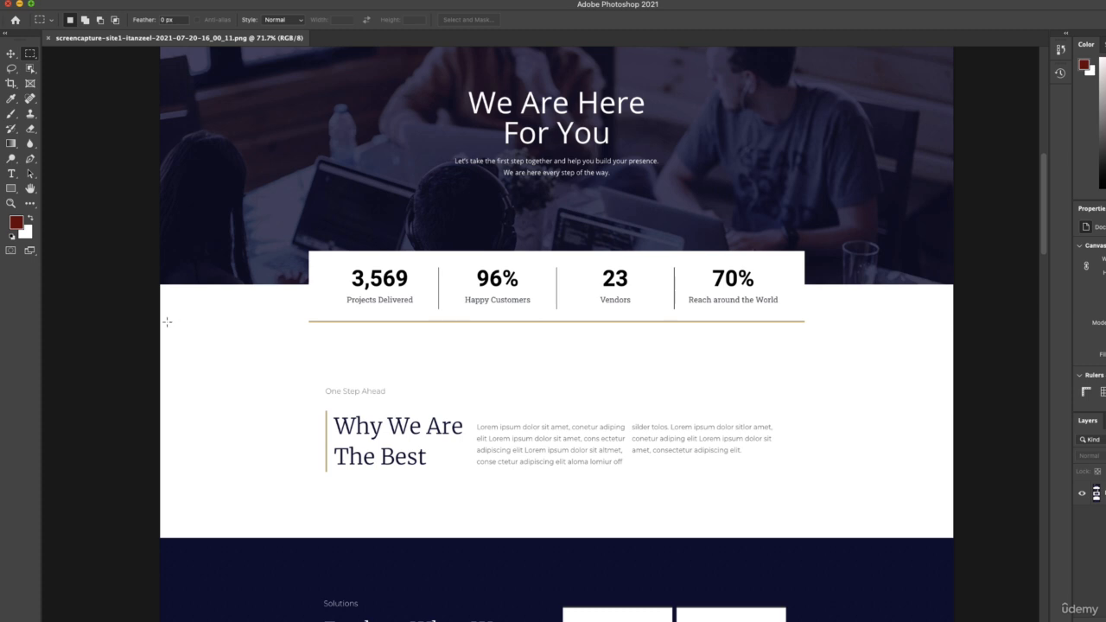
pyautogui.moveTo(159, 315); pyautogui.dragTo(957, 537)
pyautogui.click(45, 425)
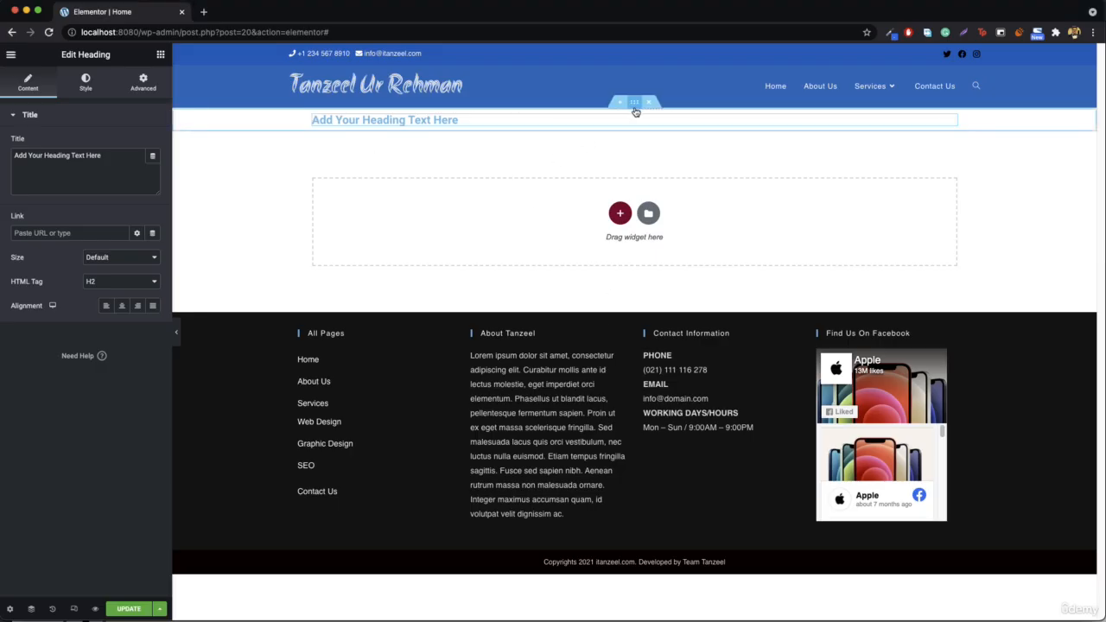
# Open the layout settings of the section that contains the heading.
pyautogui.rightClick(634, 105)
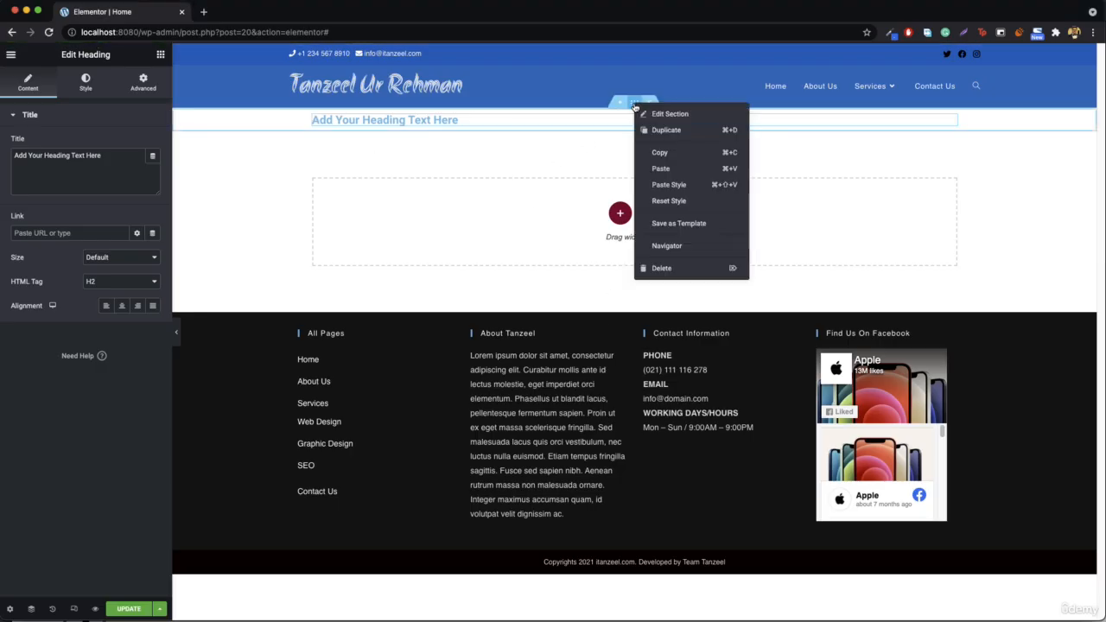
pyautogui.click(669, 113)
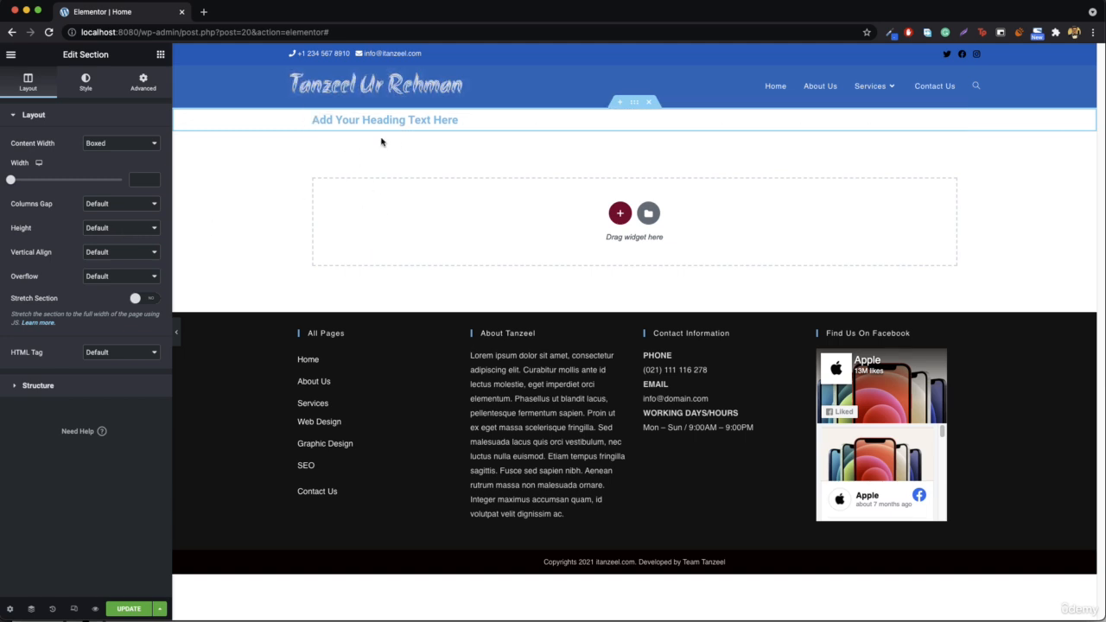
# Add a second Heading widget below the first one and delete it again.
pyautogui.click(160, 53)
pyautogui.moveTo(132, 159); pyautogui.dragTo(383, 140)
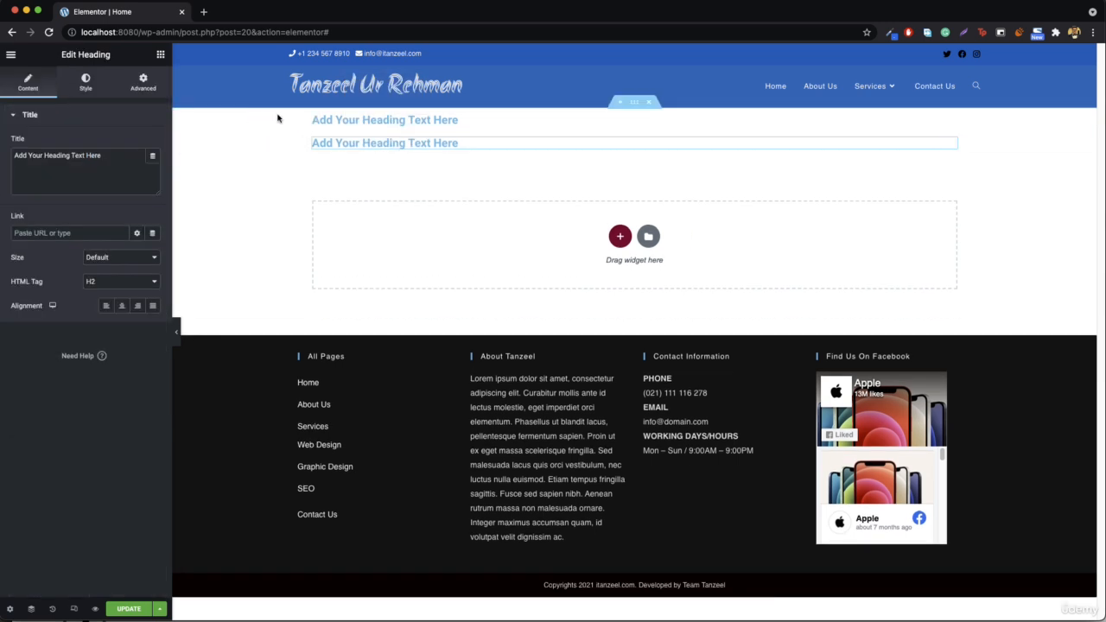
pyautogui.rightClick(403, 140)
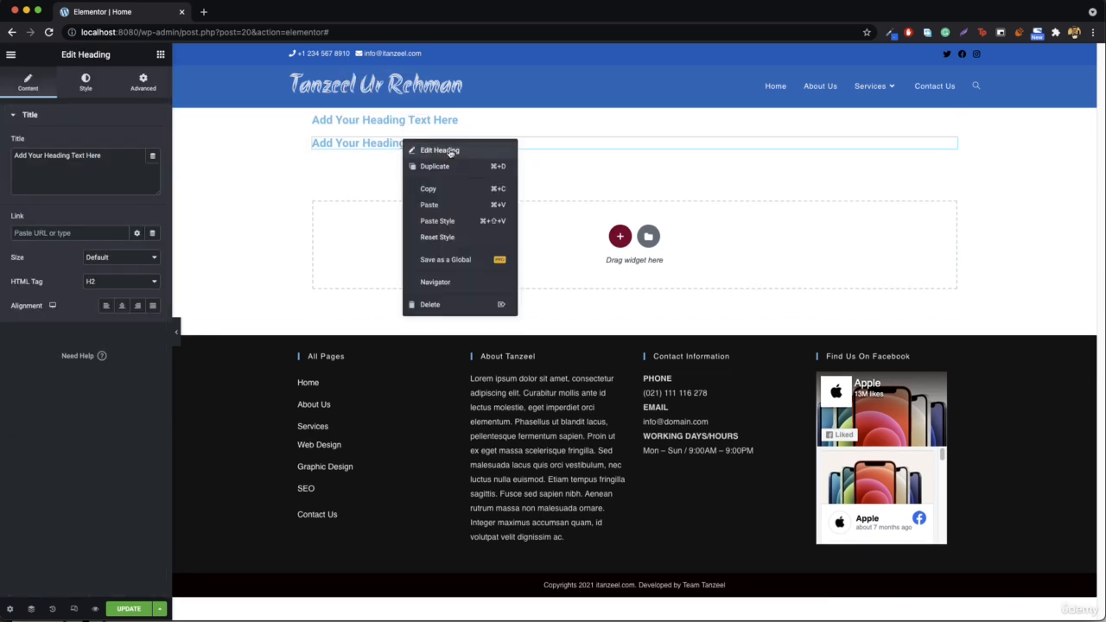
pyautogui.click(445, 302)
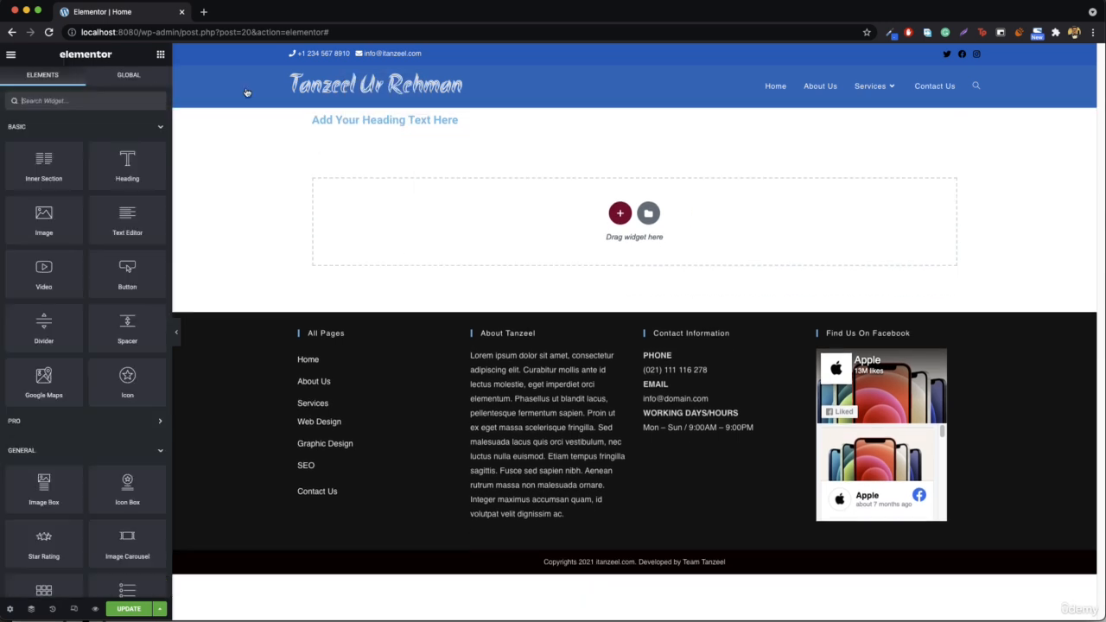
# Open the heading section's layout settings and set its height to Fit To Screen.
pyautogui.rightClick(637, 104)
pyautogui.click(656, 115)
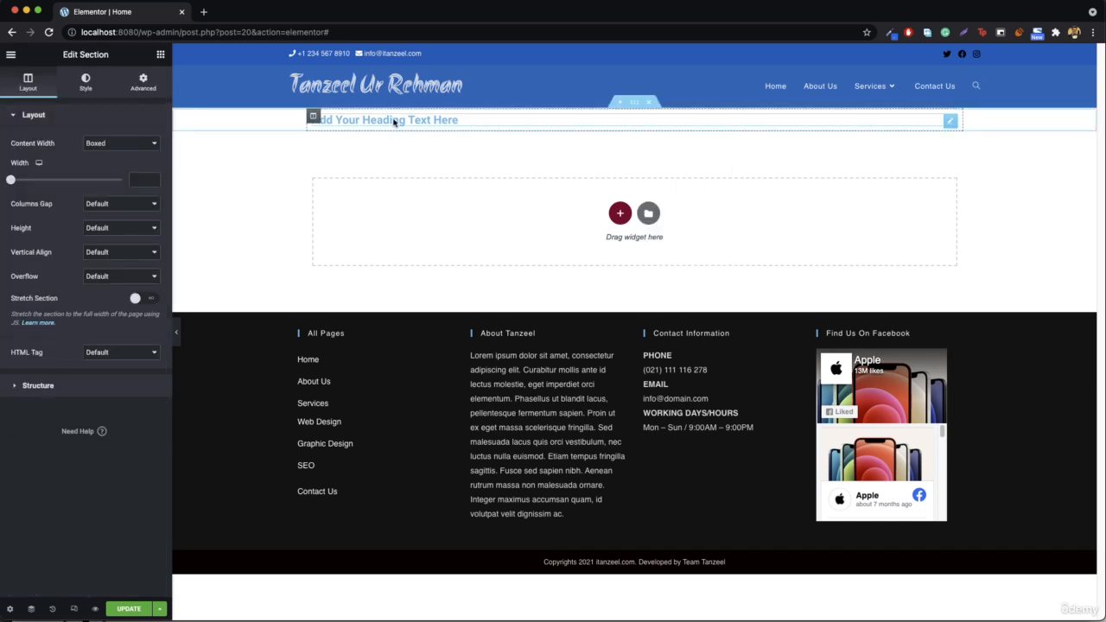
pyautogui.click(116, 231)
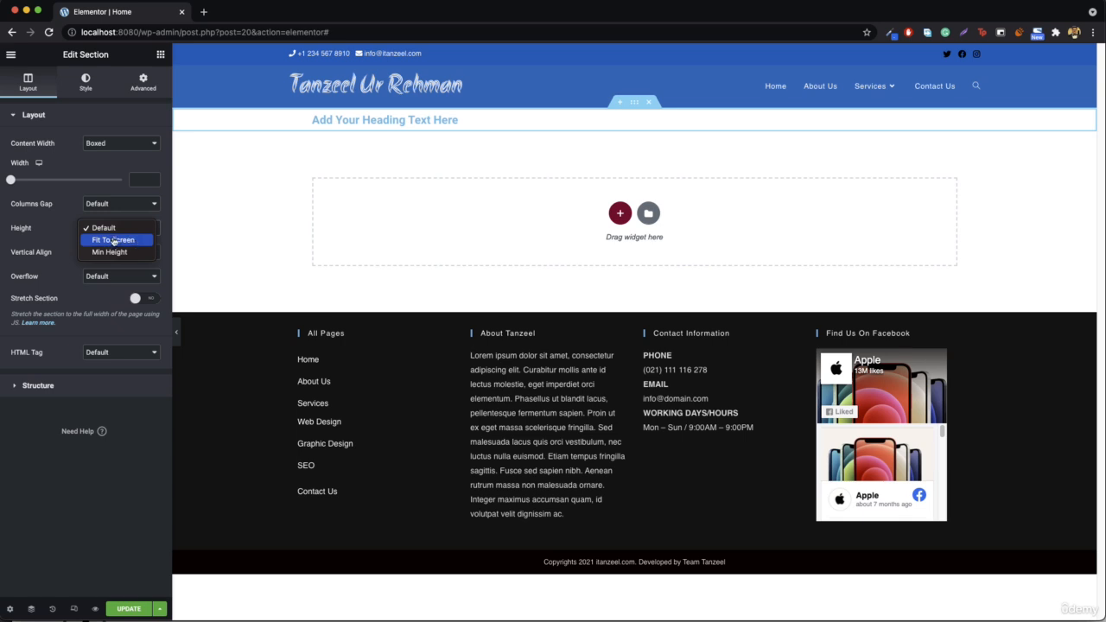
pyautogui.click(124, 240)
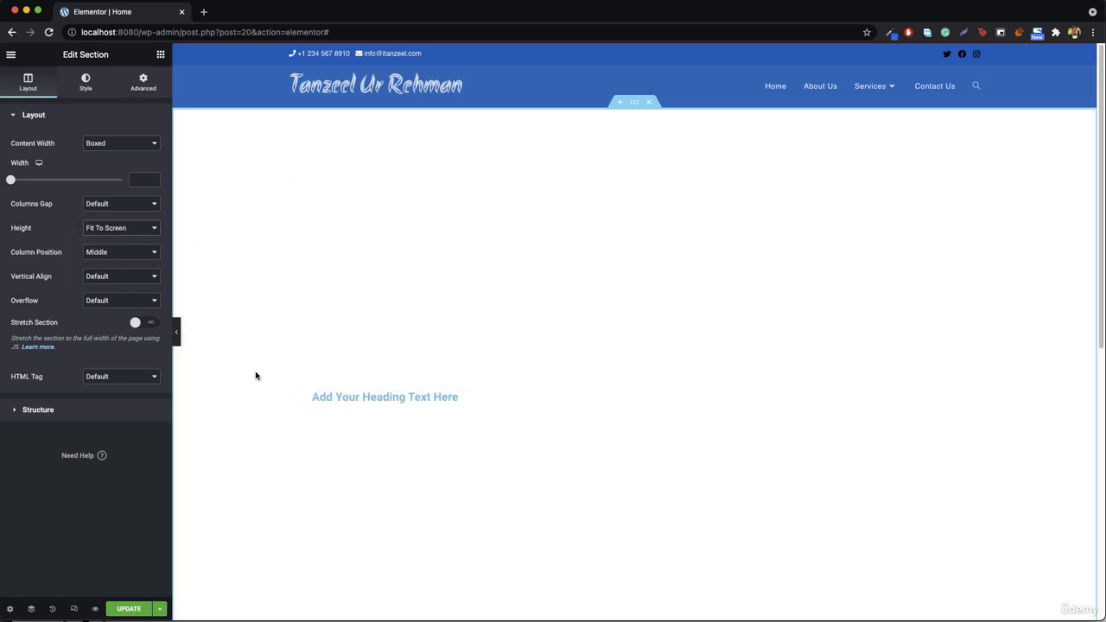
# Preview the full-height section at full page width with the editing panel hidden, and restore the panel.
pyautogui.click(179, 336)
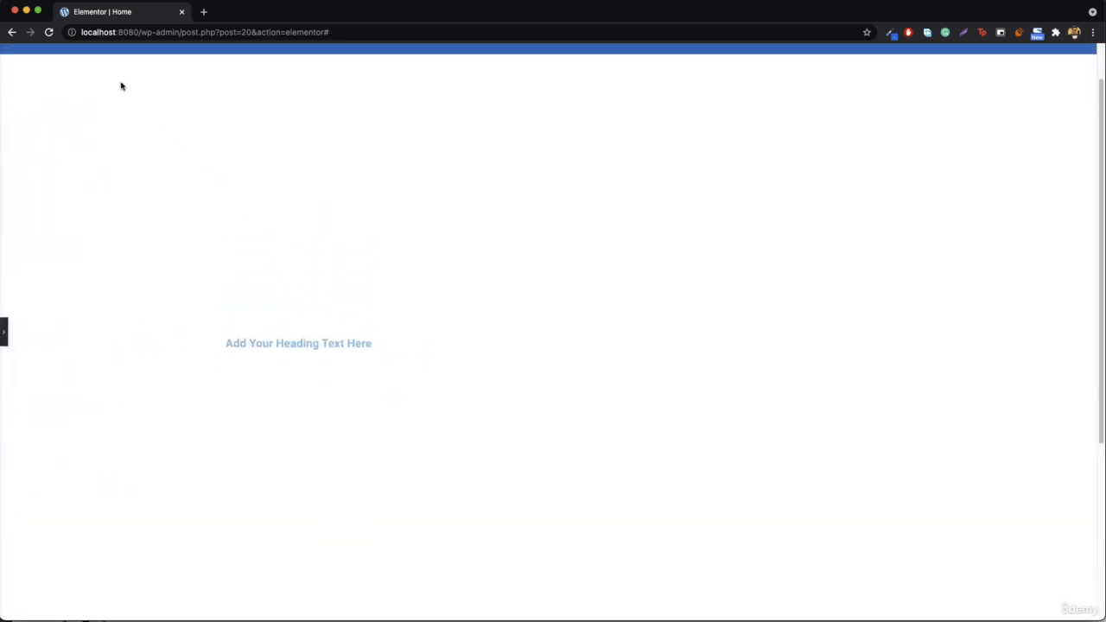
pyautogui.scroll(-2, 27, 66)
pyautogui.scroll(2, 27, 64)
pyautogui.scroll(2, 240, 380)
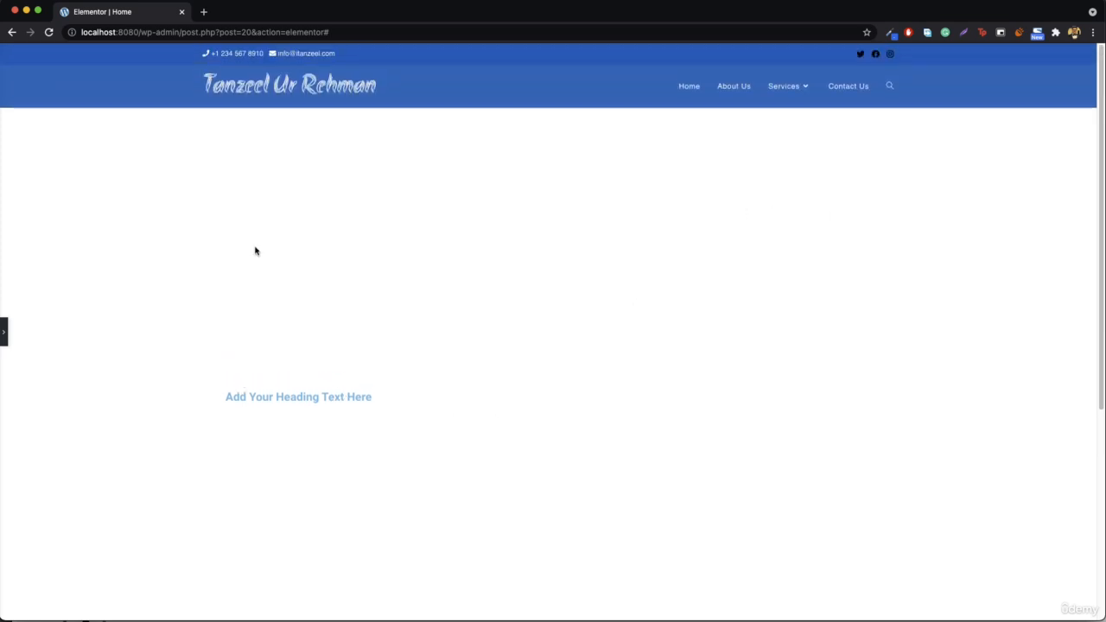
pyautogui.click(5, 337)
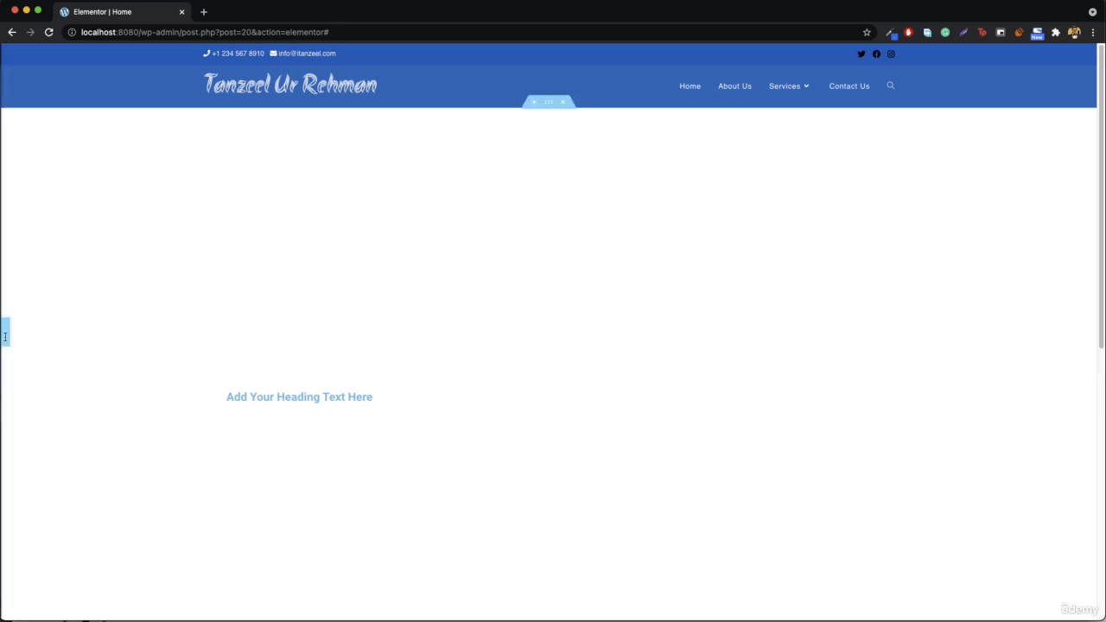
# Change the section's height option to Min Height and reduce its minimum height slightly.
pyautogui.click(120, 230)
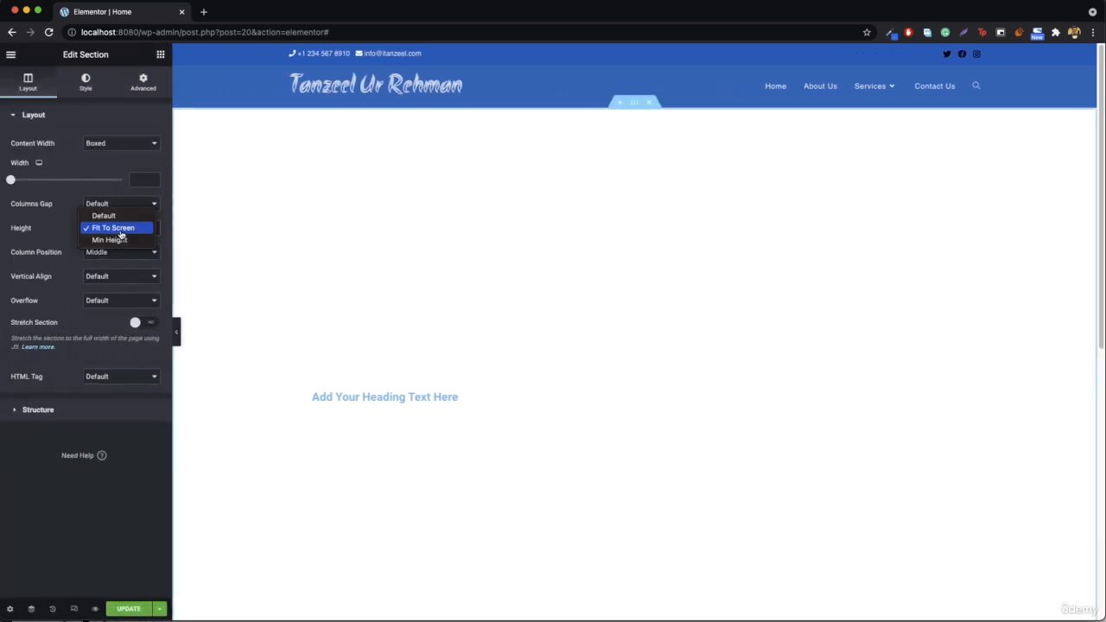
pyautogui.click(122, 241)
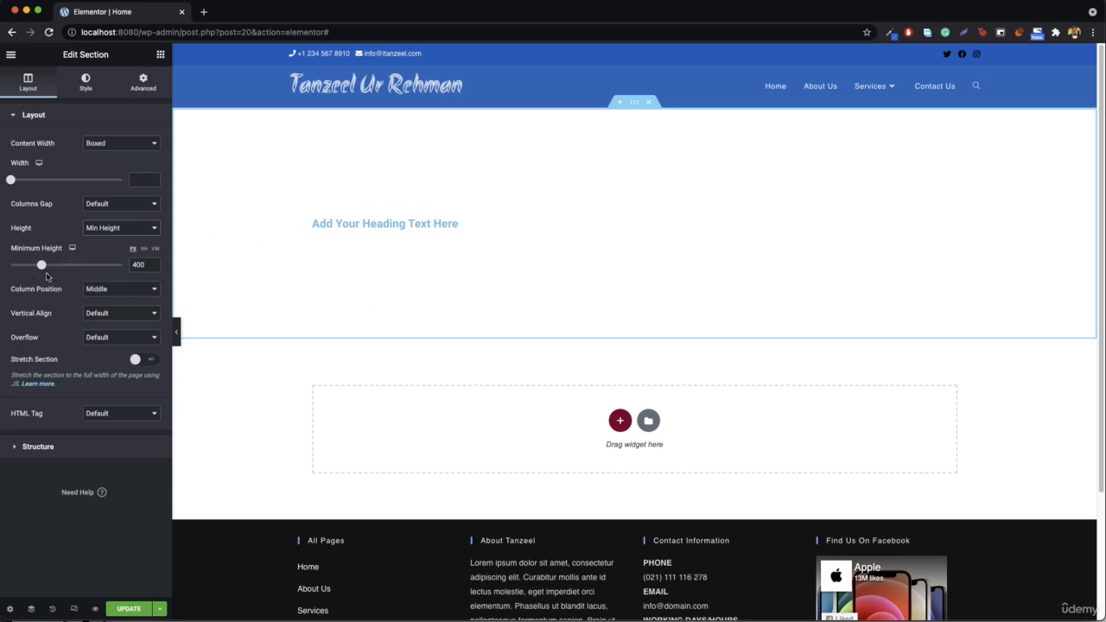
pyautogui.moveTo(42, 269)
pyautogui.mouseDown()
pyautogui.moveTo(68, 266)
pyautogui.moveTo(32, 266)
pyautogui.mouseUp()
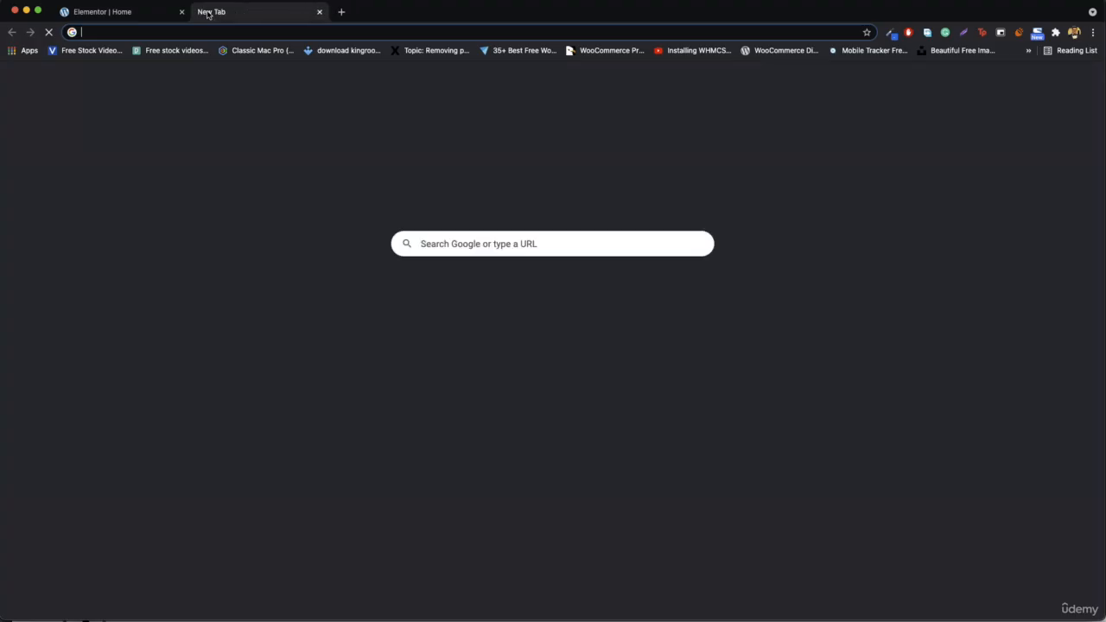
# Open itanzeel.com in a new browser tab and examine how its home page is divided into sections.
pyautogui.click(203, 11)
pyautogui.write('ita')
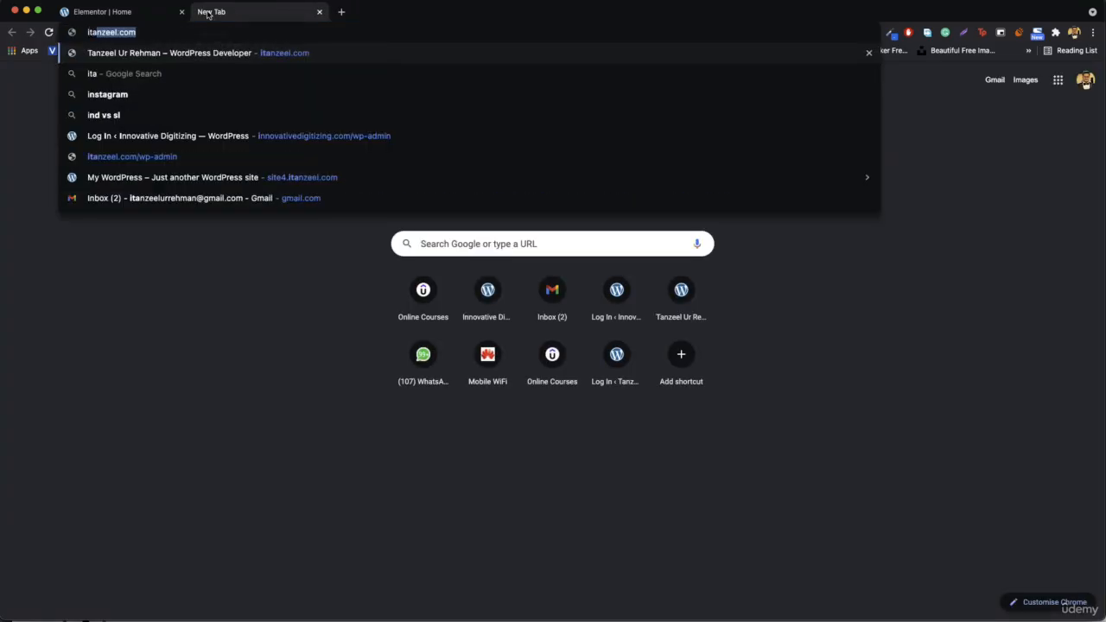
pyautogui.press('Return')
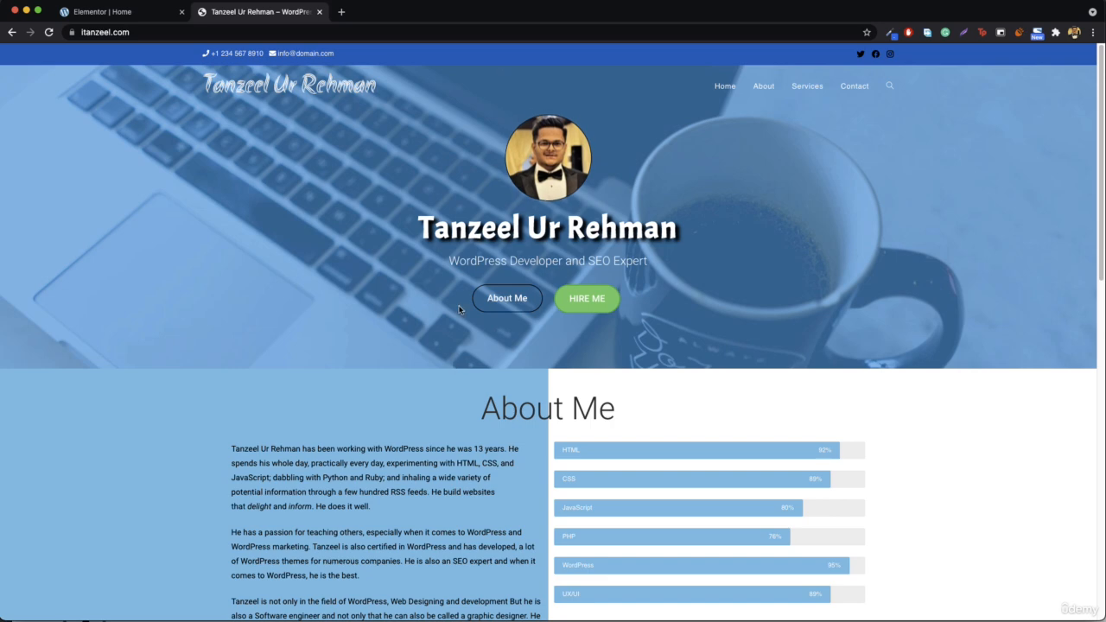
pyautogui.scroll(-5, 447, 349)
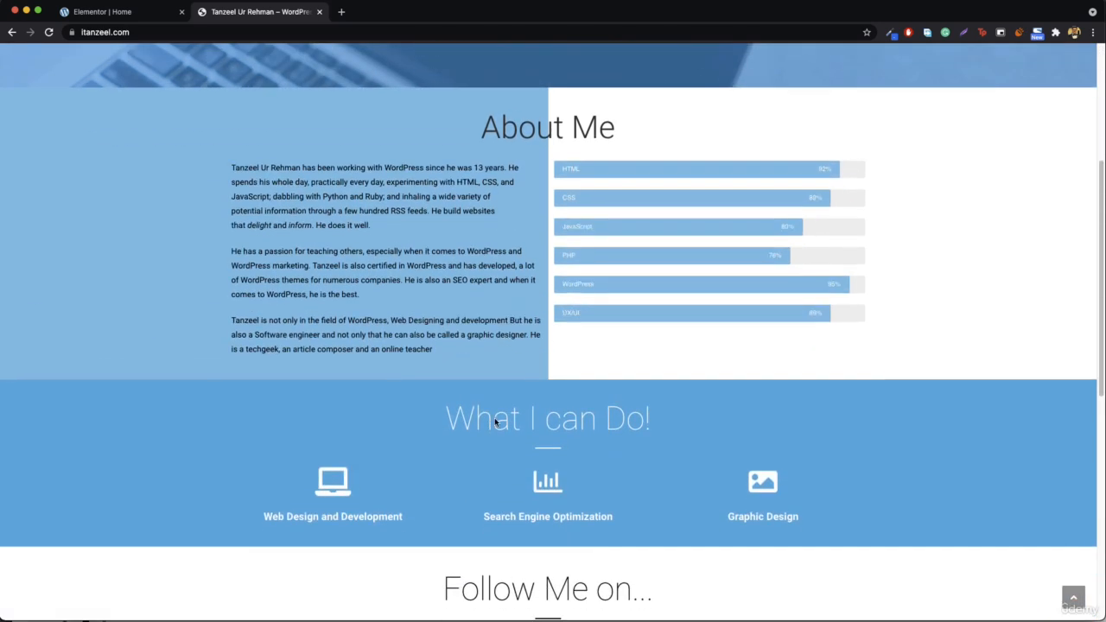
pyautogui.scroll(3, 497, 421)
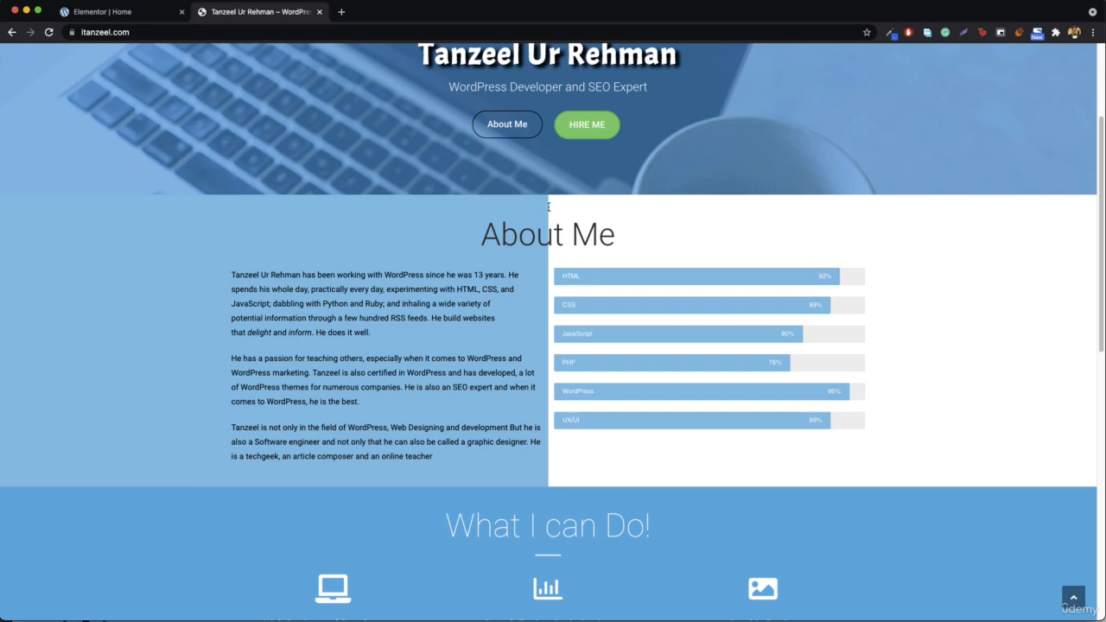
pyautogui.scroll(-9, 532, 476)
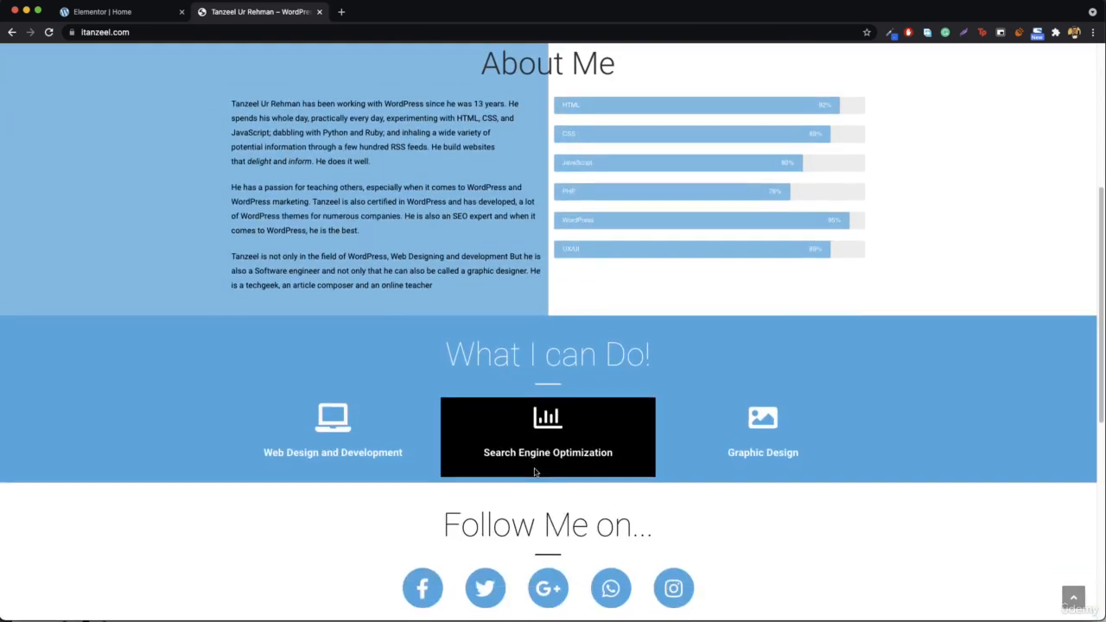
# Switch to Photoshop, select the page screenshot's content area from the statistics box to the footer, about 1205 px wide, examine it, and deselect.
pyautogui.scroll(-1, 529, 484)
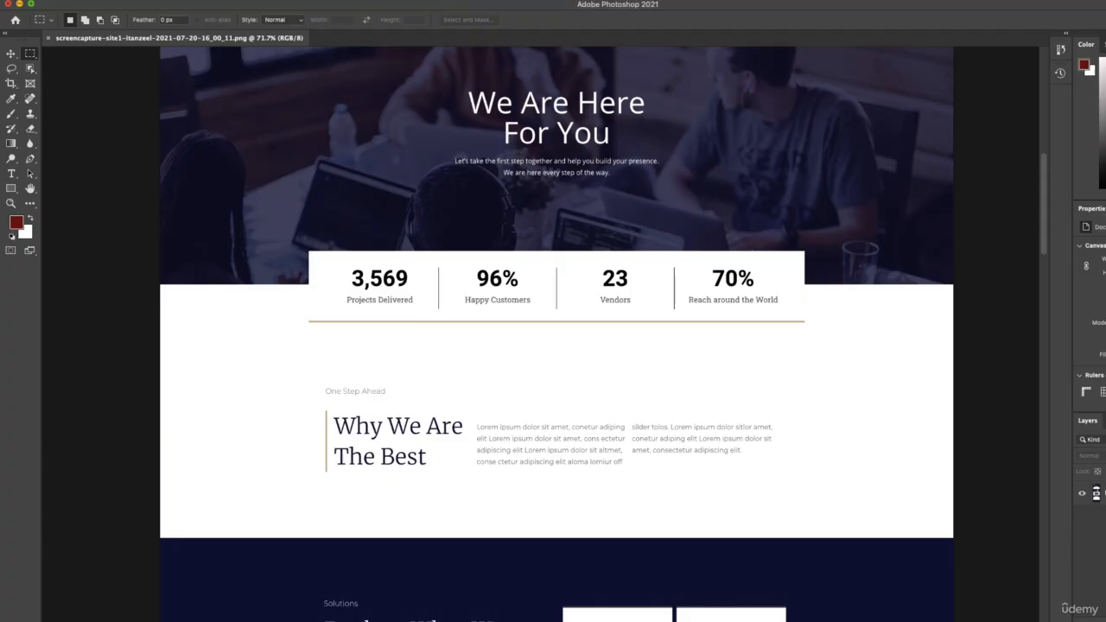
pyautogui.scroll(-1, 272, 441)
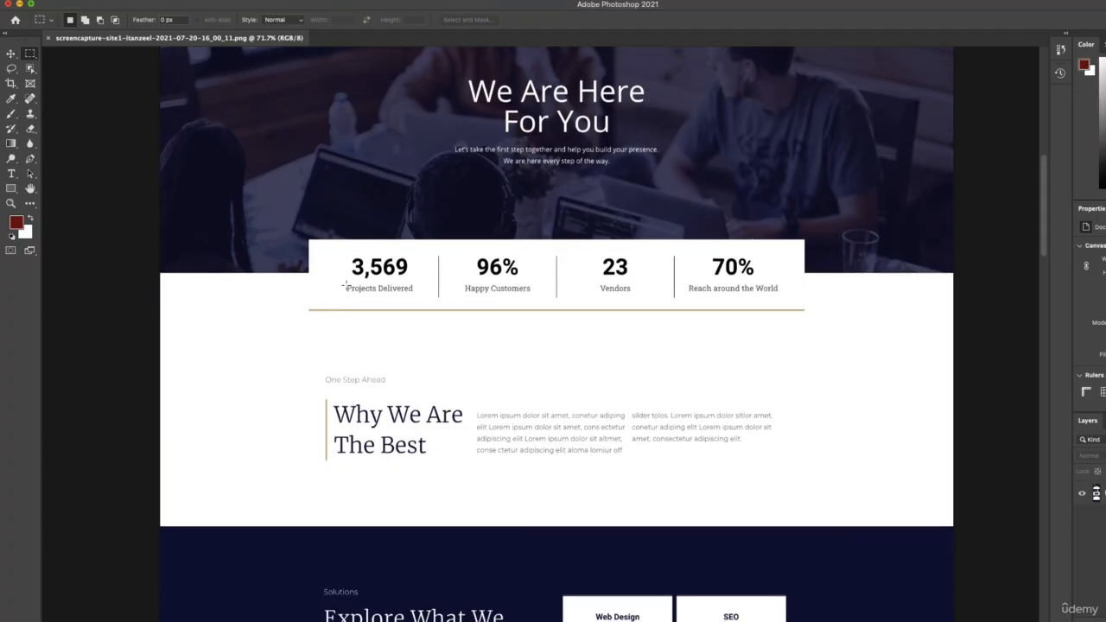
pyautogui.moveTo(306, 238); pyautogui.dragTo(802, 519)
pyautogui.scroll(-5, 802, 510)
pyautogui.scroll(-4, 803, 519)
pyautogui.scroll(-8, 802, 519)
pyautogui.scroll(-8, 802, 519)
pyautogui.scroll(-8, 802, 519)
pyautogui.scroll(-6, 803, 519)
pyautogui.scroll(-1, 802, 519)
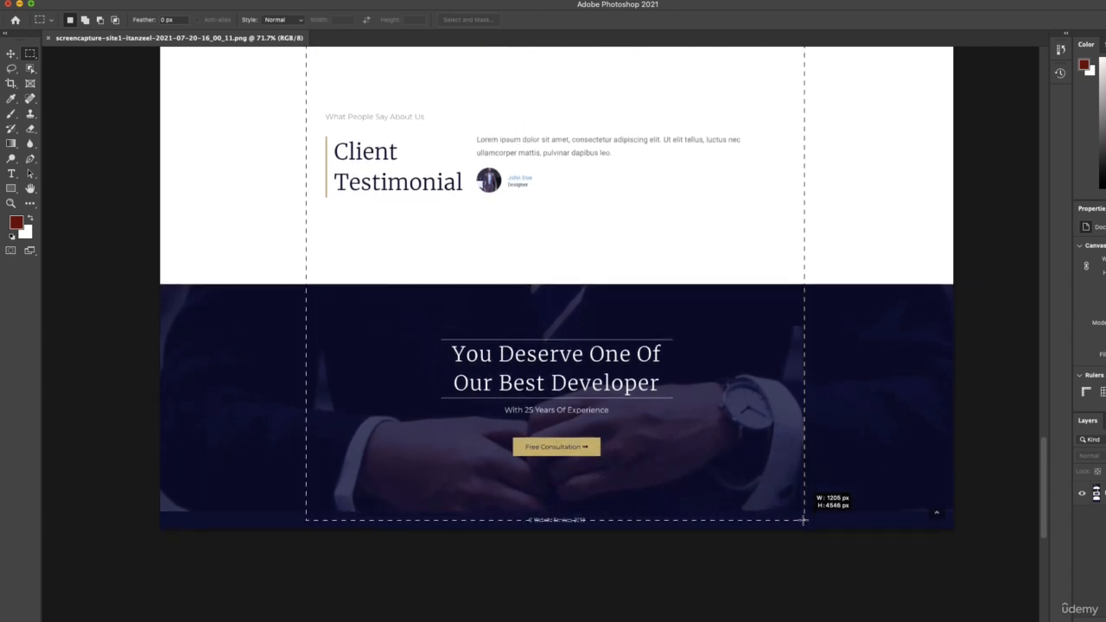
pyautogui.scroll(2, 447, 336)
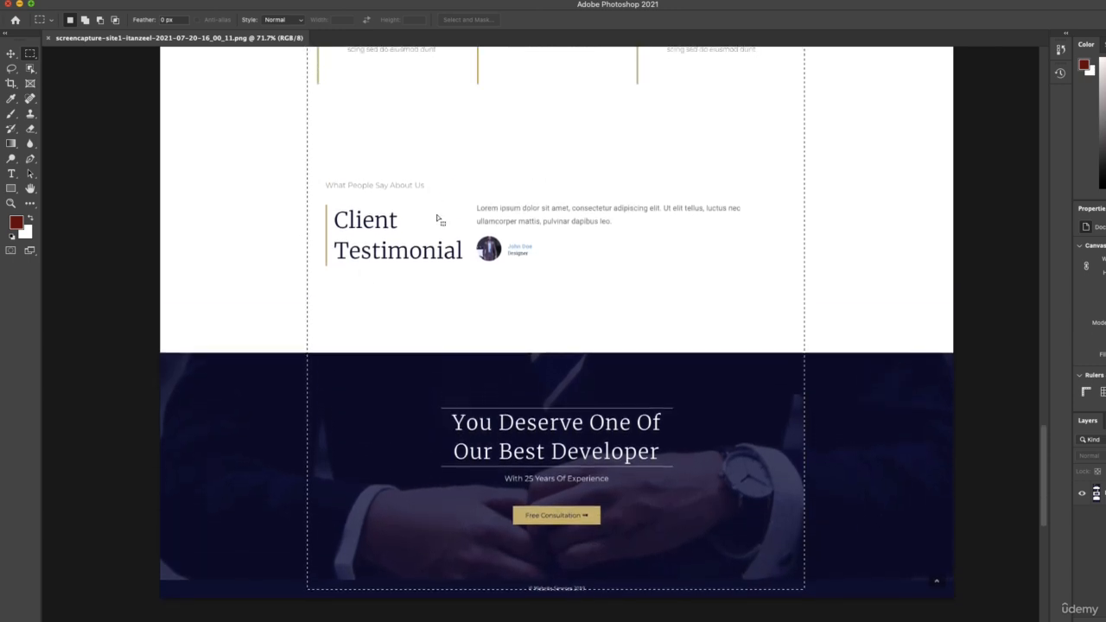
pyautogui.scroll(2, 428, 251)
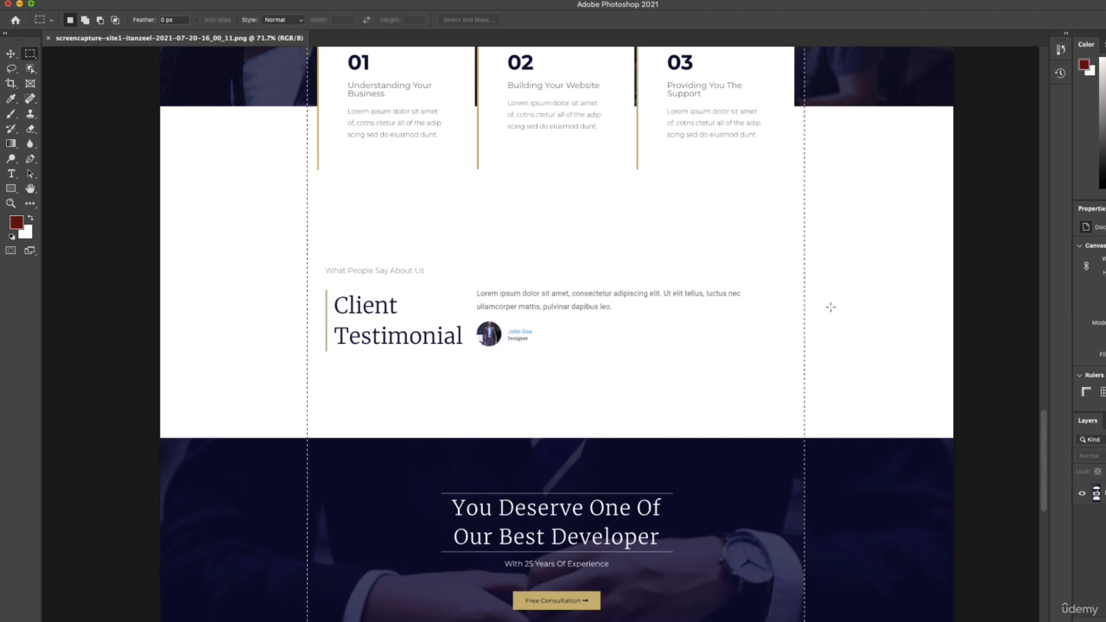
pyautogui.press('super+d')
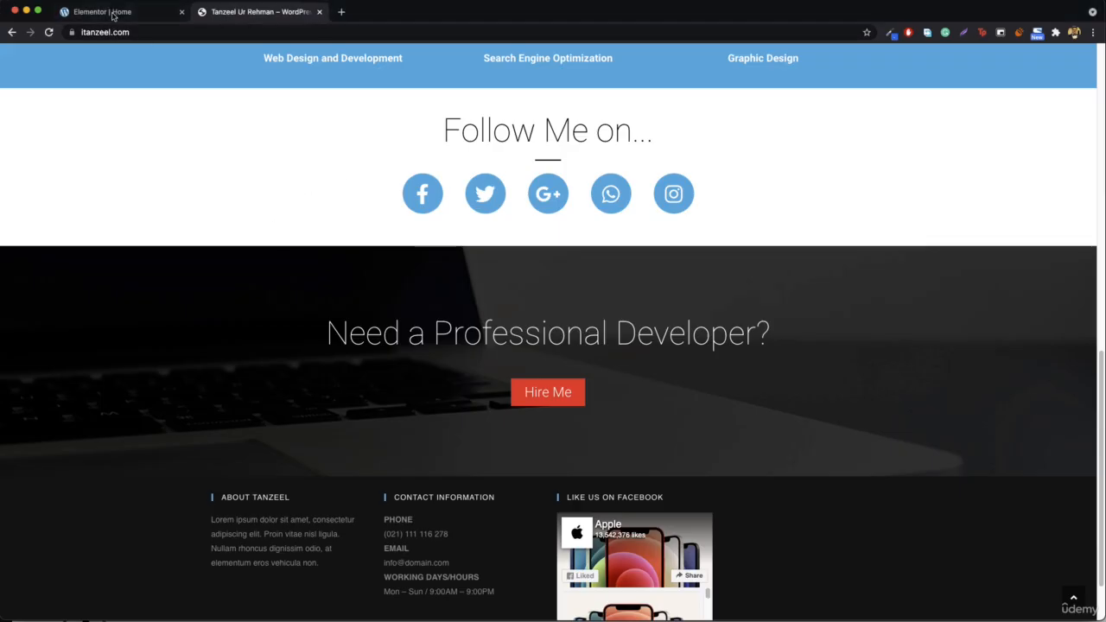
# Return to Elementor, open the heading section's layout settings, and review the Content Width options while keeping Boxed.
pyautogui.click(121, 11)
pyautogui.rightClick(242, 172)
pyautogui.click(297, 178)
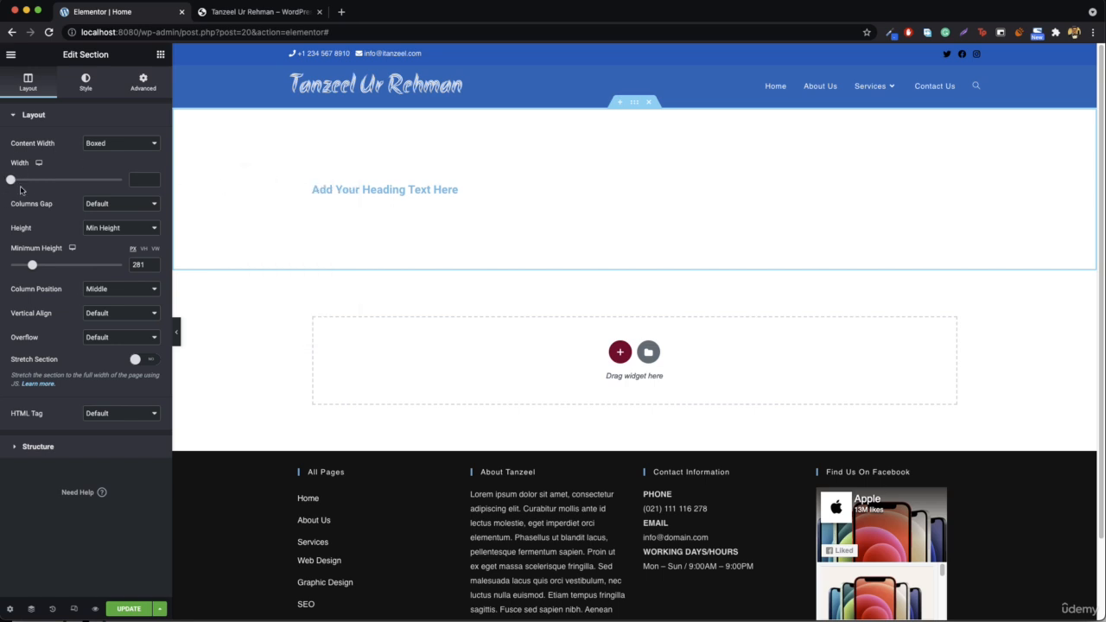
pyautogui.click(110, 151)
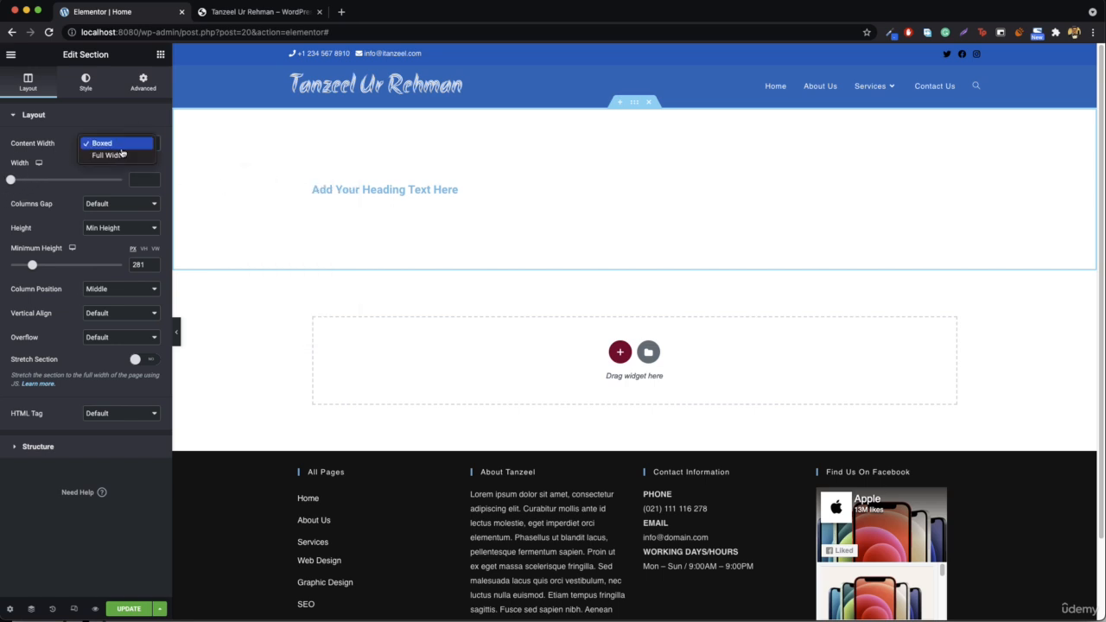
pyautogui.click(111, 148)
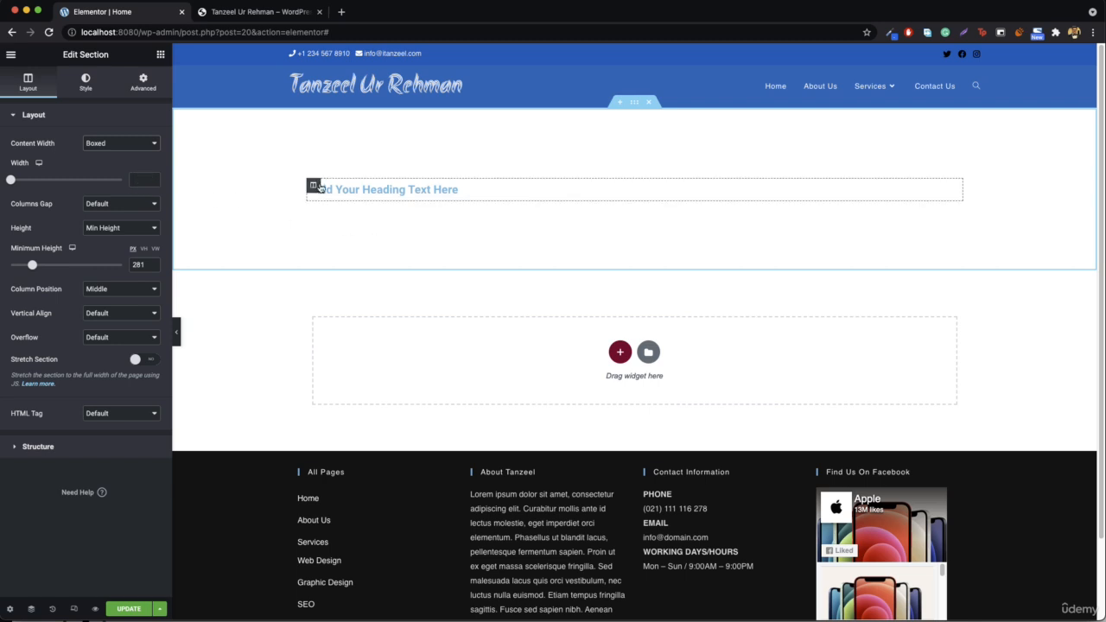
# Try Full Width as the heading section's content width, and set it back to Boxed.
pyautogui.click(134, 144)
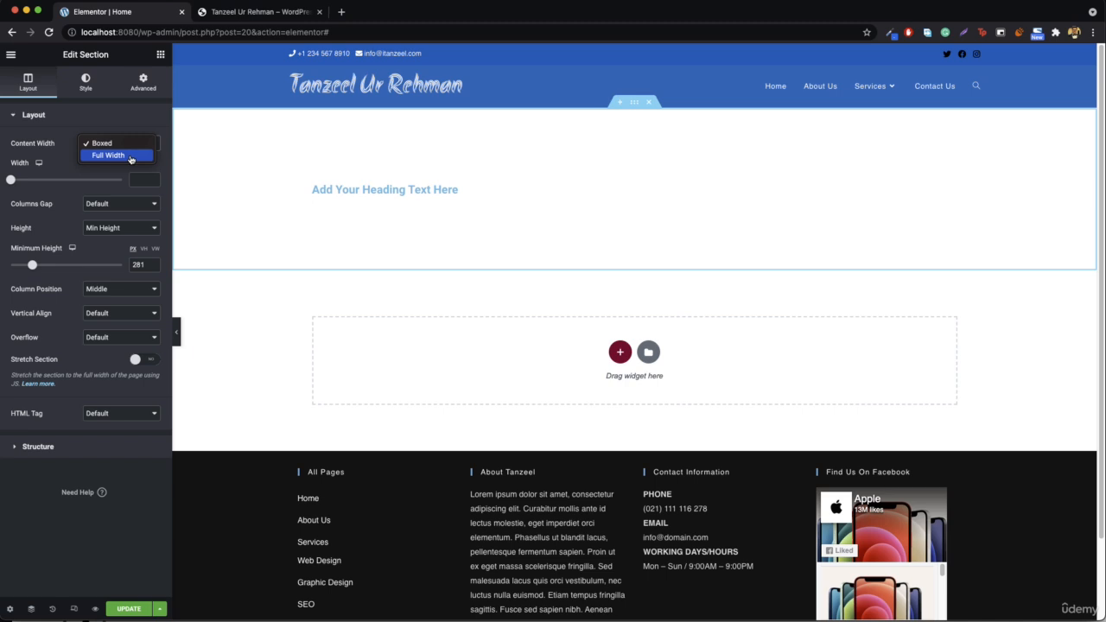
pyautogui.click(130, 157)
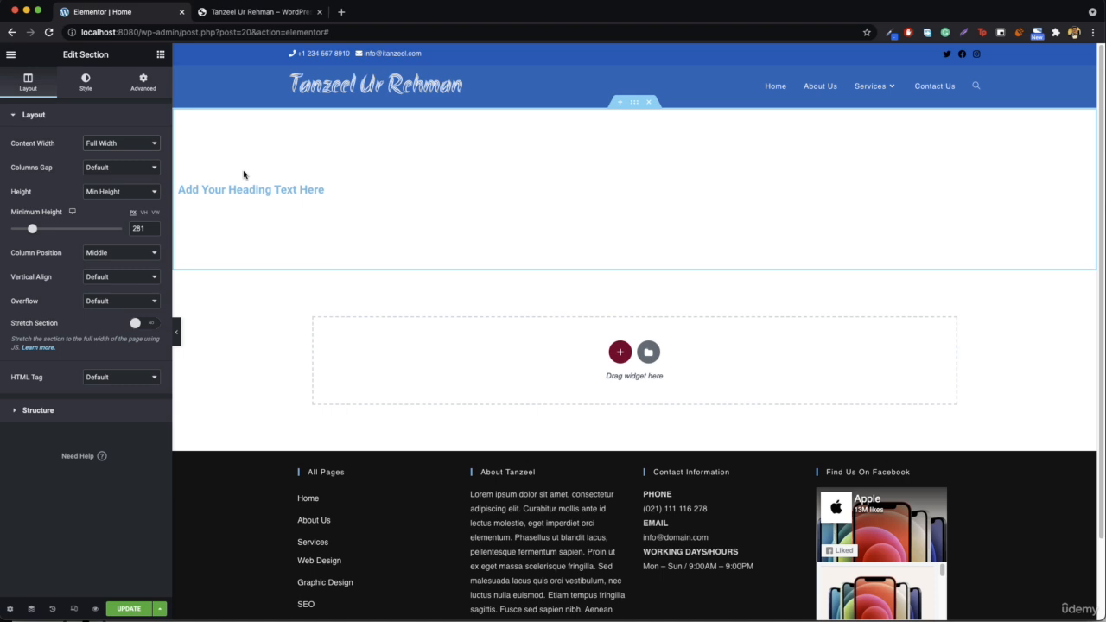
pyautogui.click(128, 152)
pyautogui.click(124, 130)
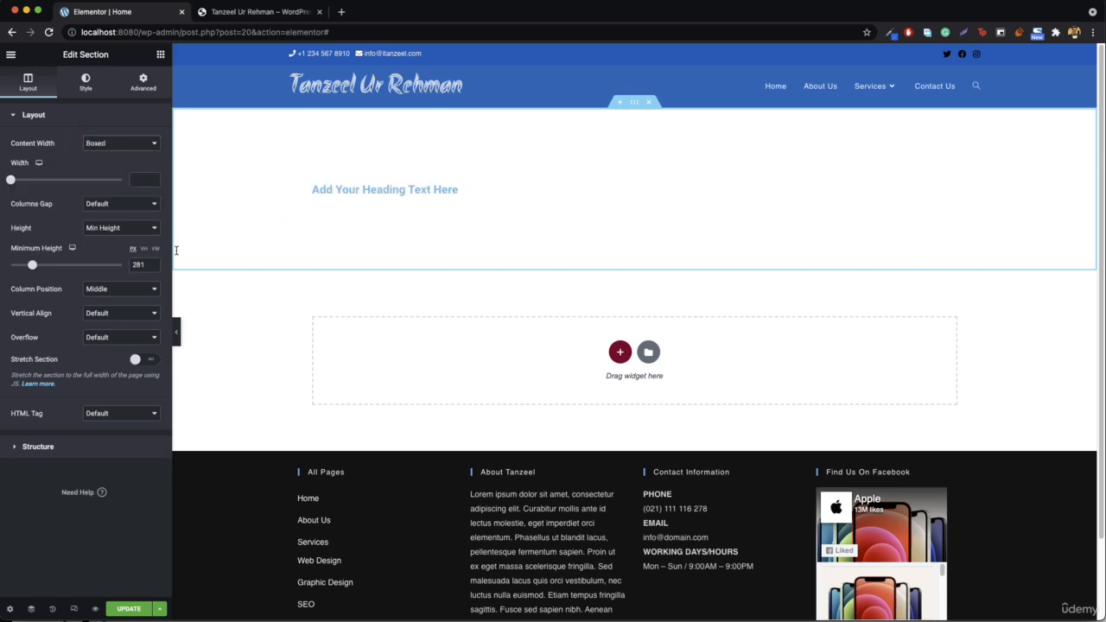
# Try boxed content widths of about 716, 1245 and 1325 for the heading section, and settle on exactly 1200.
pyautogui.moveTo(11, 183); pyautogui.dragTo(32, 182)
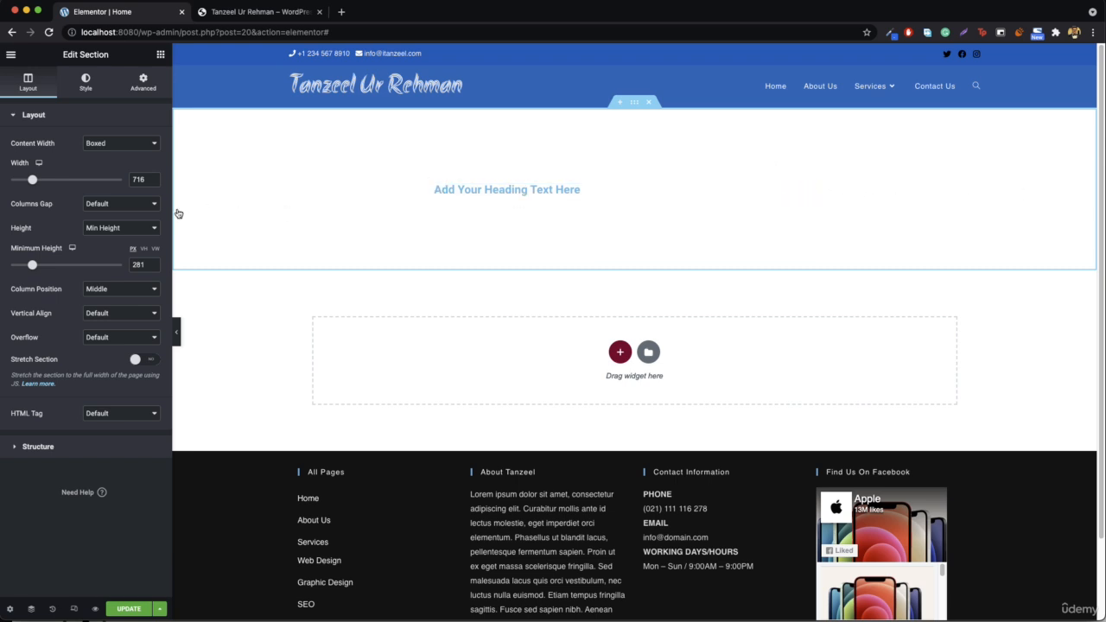
pyautogui.moveTo(32, 181); pyautogui.dragTo(86, 180)
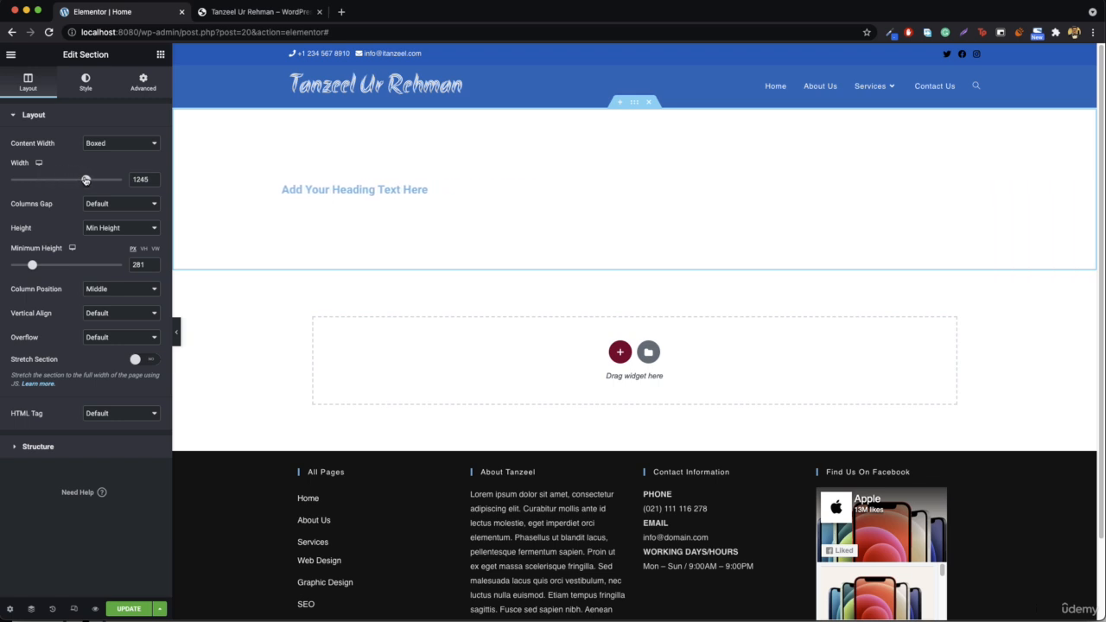
pyautogui.doubleClick(140, 179)
pyautogui.write('1200')
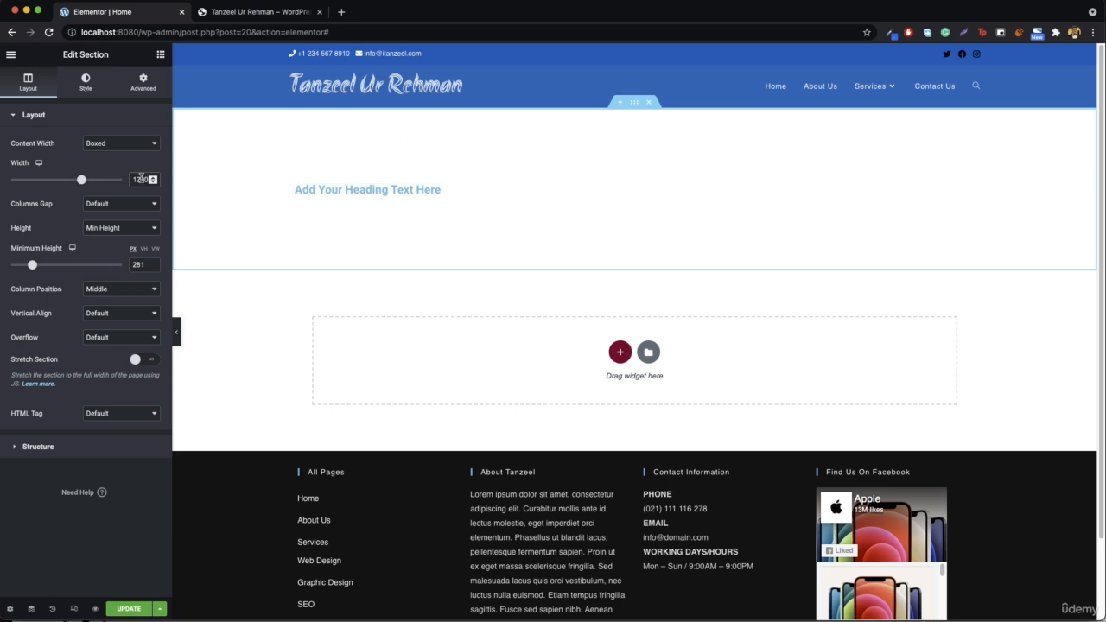
pyautogui.moveTo(78, 184)
pyautogui.mouseDown()
pyautogui.moveTo(122, 179)
pyautogui.moveTo(94, 180)
pyautogui.mouseUp()
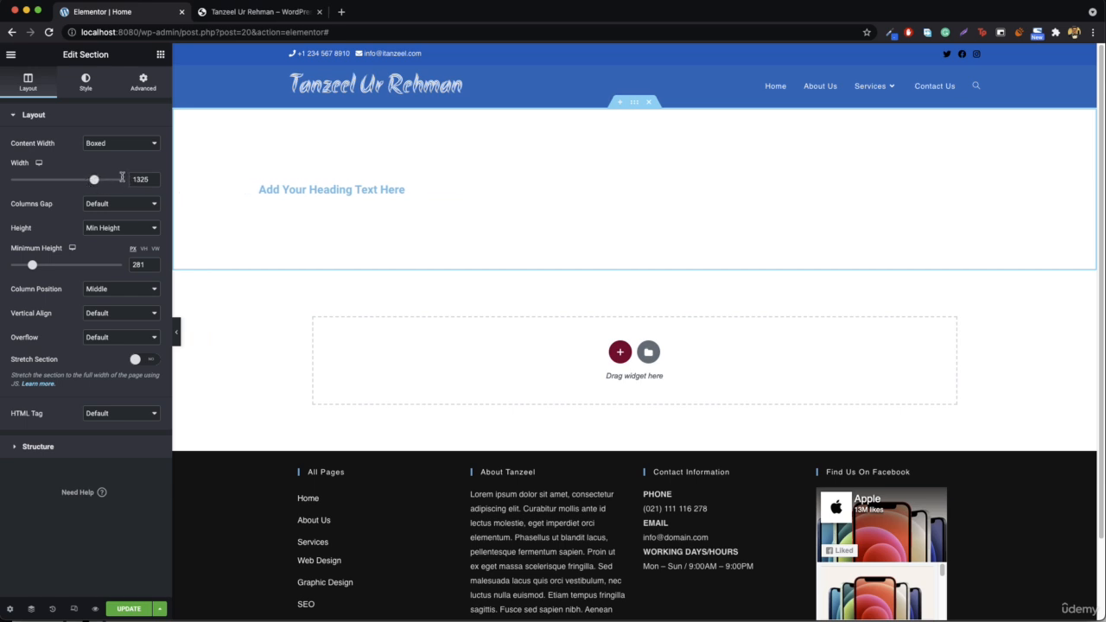
pyautogui.doubleClick(135, 176)
pyautogui.write('1200')
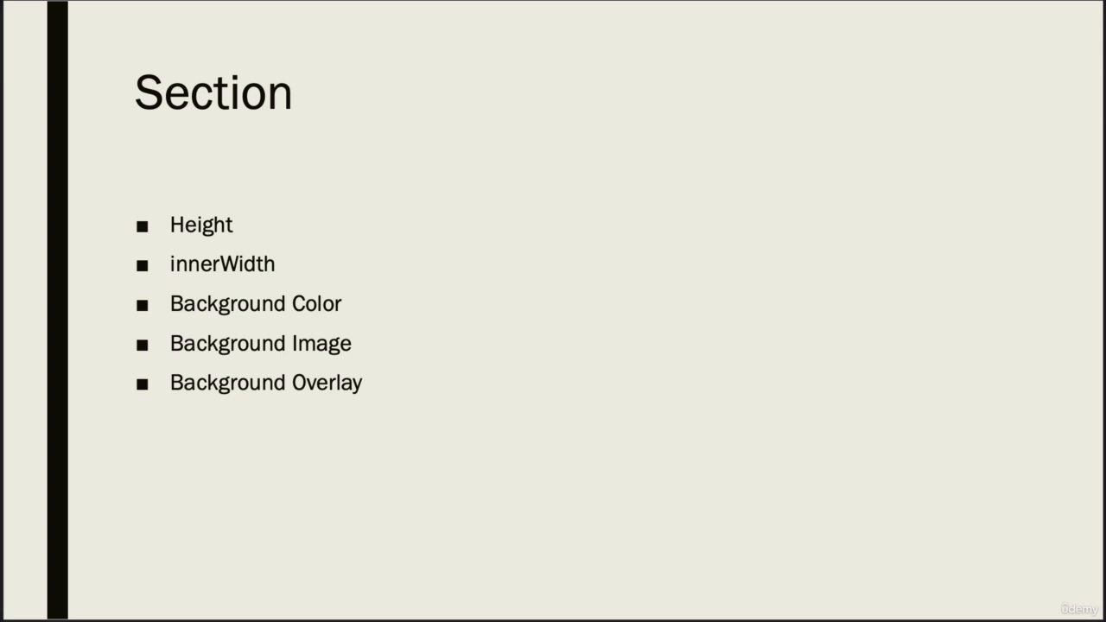
# Switch to the itanzeel.com page and examine the backgrounds used behind its home page sections.
pyautogui.click(277, 13)
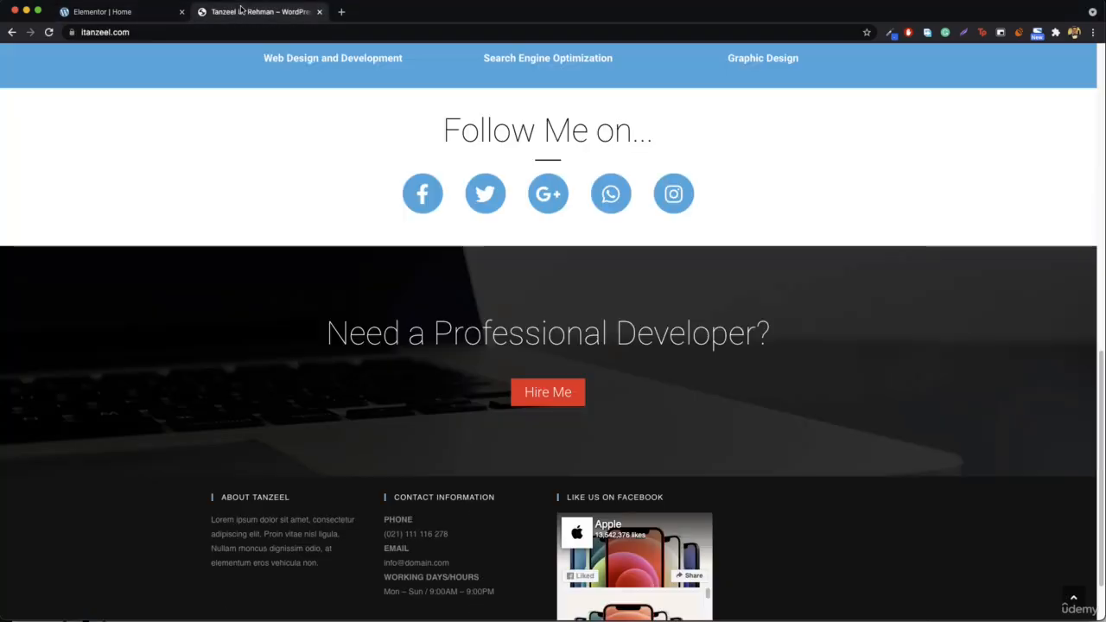
pyautogui.scroll(10, 323, 178)
pyautogui.scroll(-10, 324, 216)
pyautogui.scroll(-2, 327, 250)
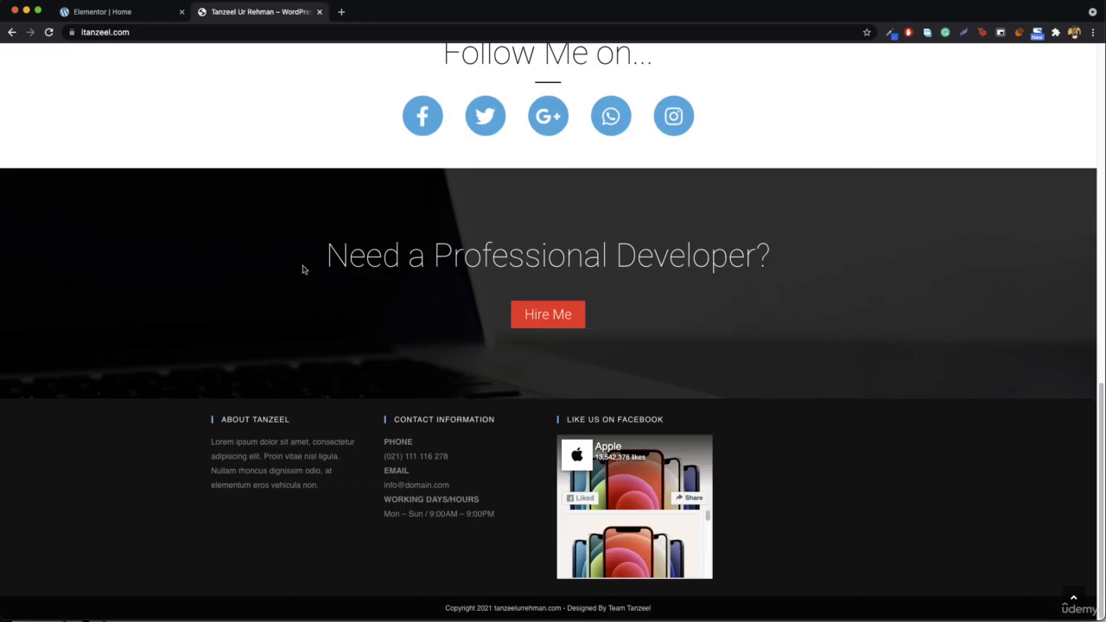
pyautogui.scroll(15, 302, 267)
pyautogui.scroll(-5, 305, 308)
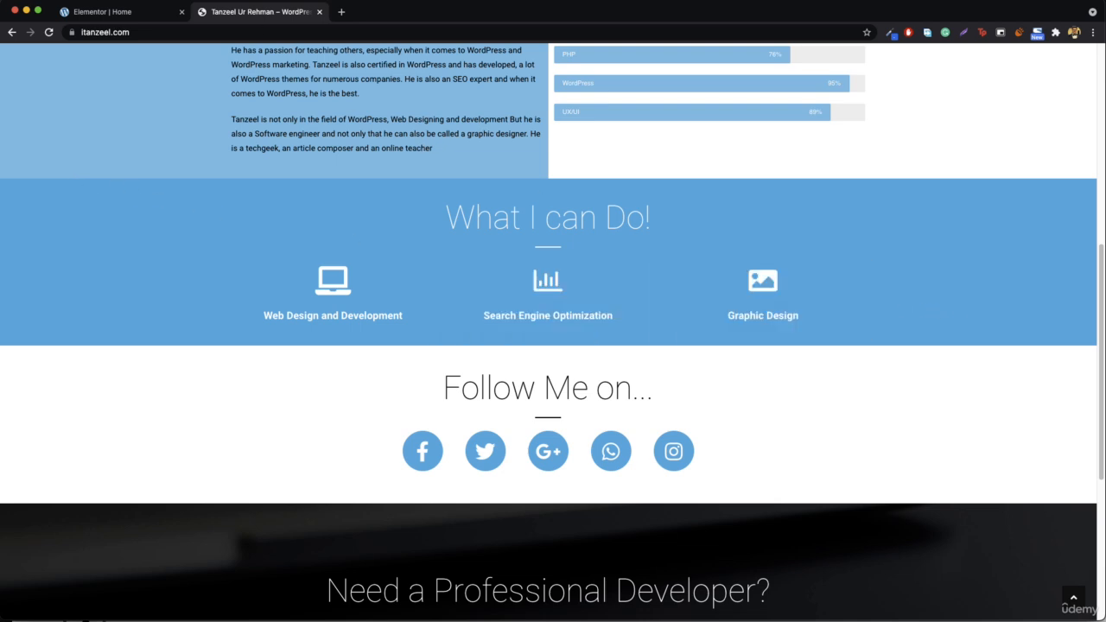
# Return to Elementor, open the heading section's style settings, and choose the Classic background type.
pyautogui.click(118, 14)
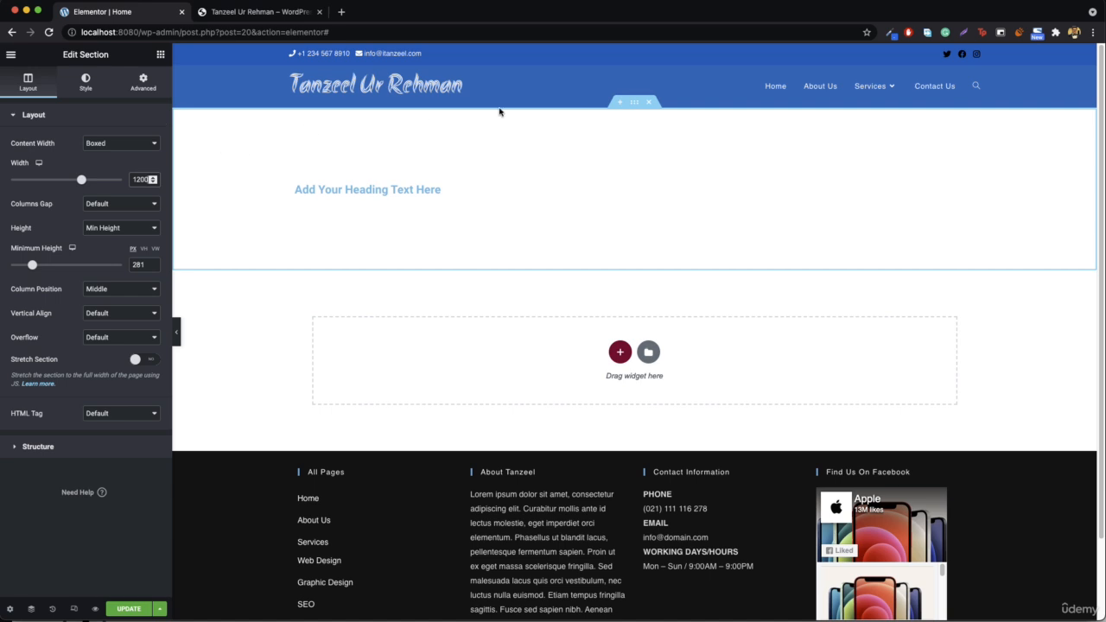
pyautogui.rightClick(630, 102)
pyautogui.click(657, 117)
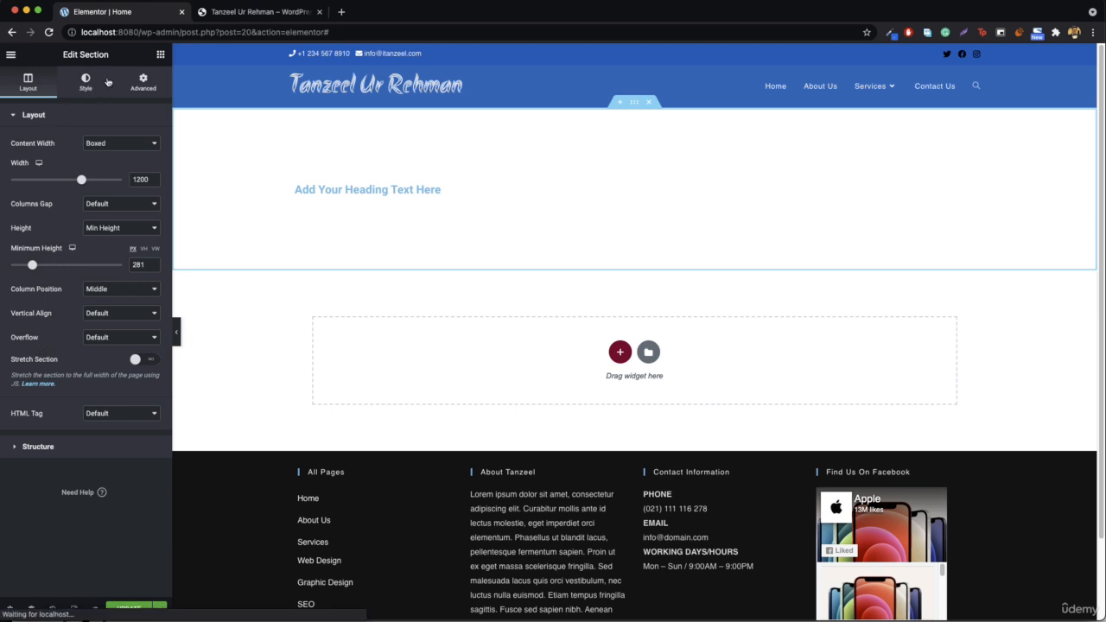
pyautogui.click(86, 89)
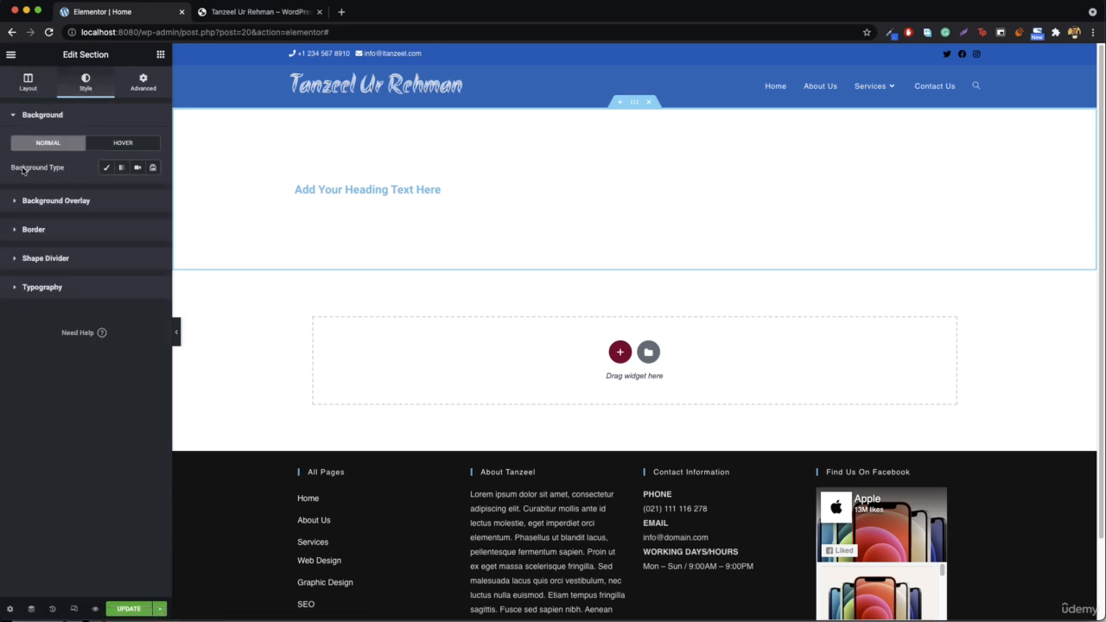
pyautogui.click(106, 169)
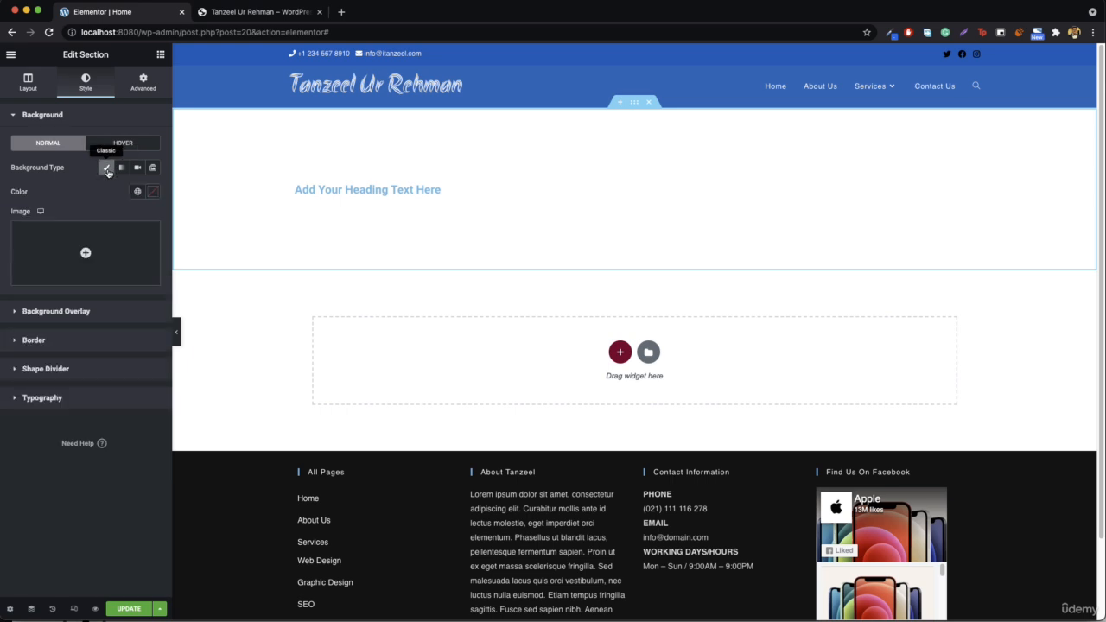
# Try black (#000000) as the heading section's background color, and clear the color again.
pyautogui.click(154, 192)
pyautogui.click(20, 330)
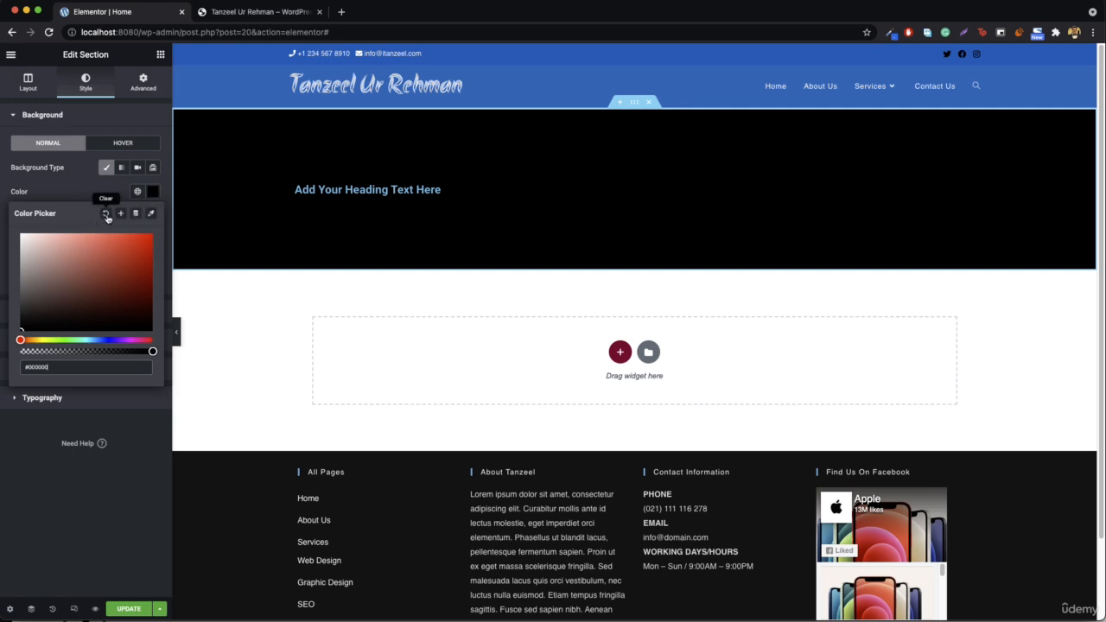
pyautogui.click(106, 214)
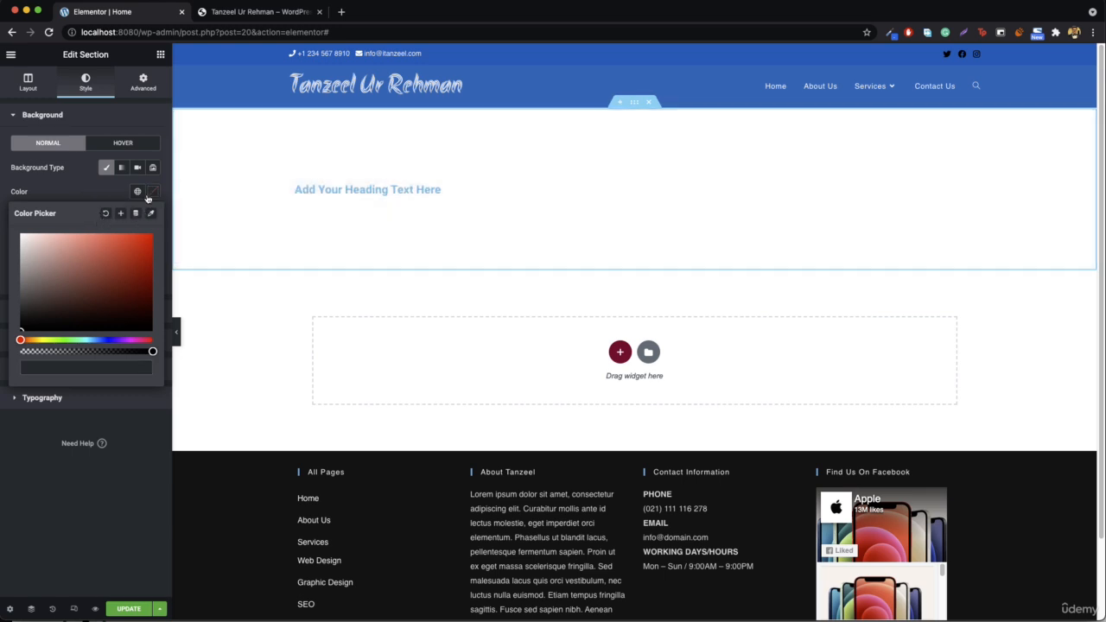
pyautogui.click(154, 193)
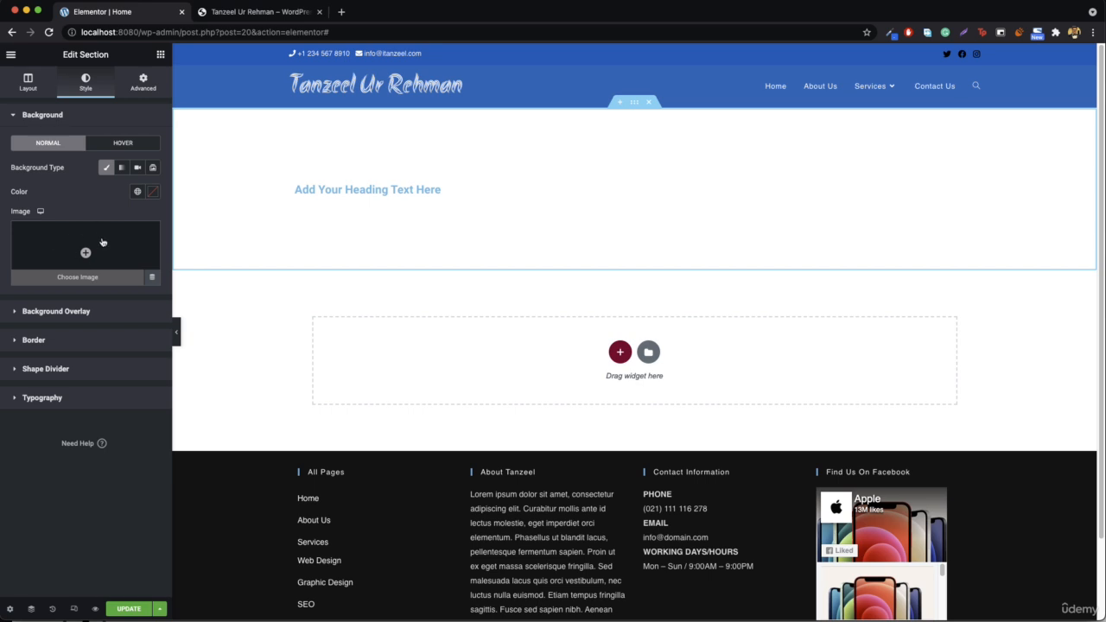
# Insert blueprints-1837238_1920.jpg from the media library as the heading section's background image.
pyautogui.click(107, 169)
pyautogui.click(107, 169)
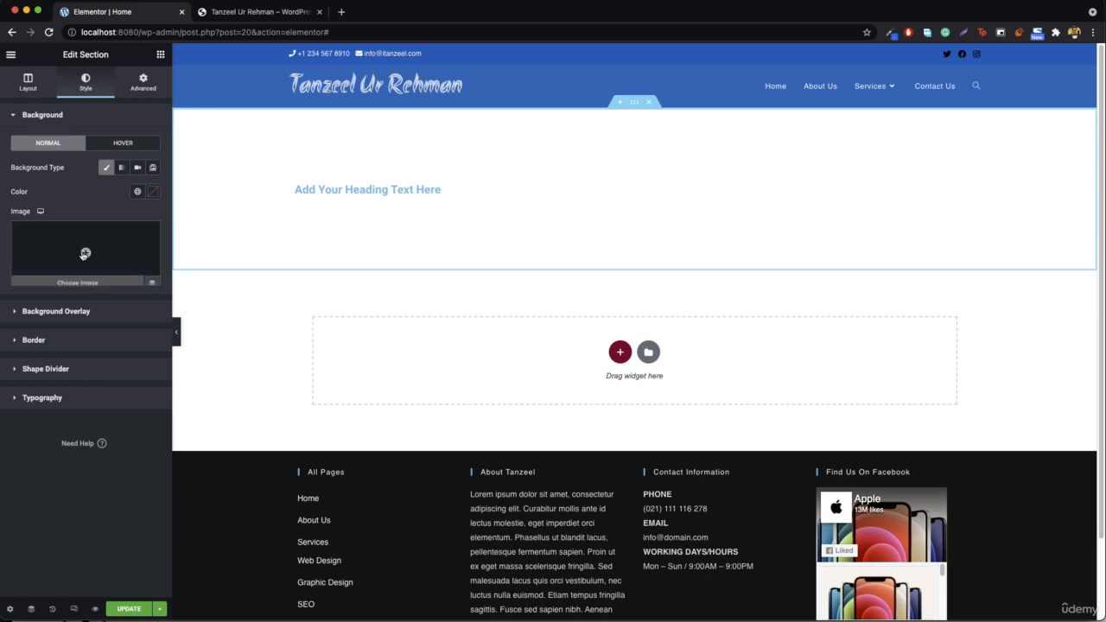
pyautogui.click(84, 253)
pyautogui.click(540, 197)
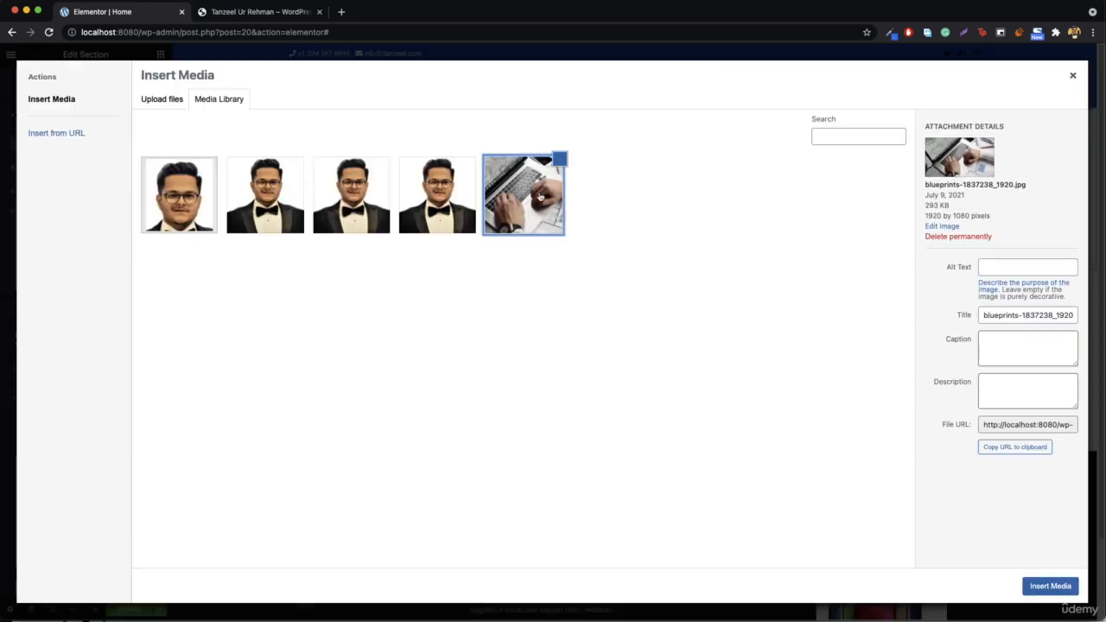
pyautogui.click(1048, 587)
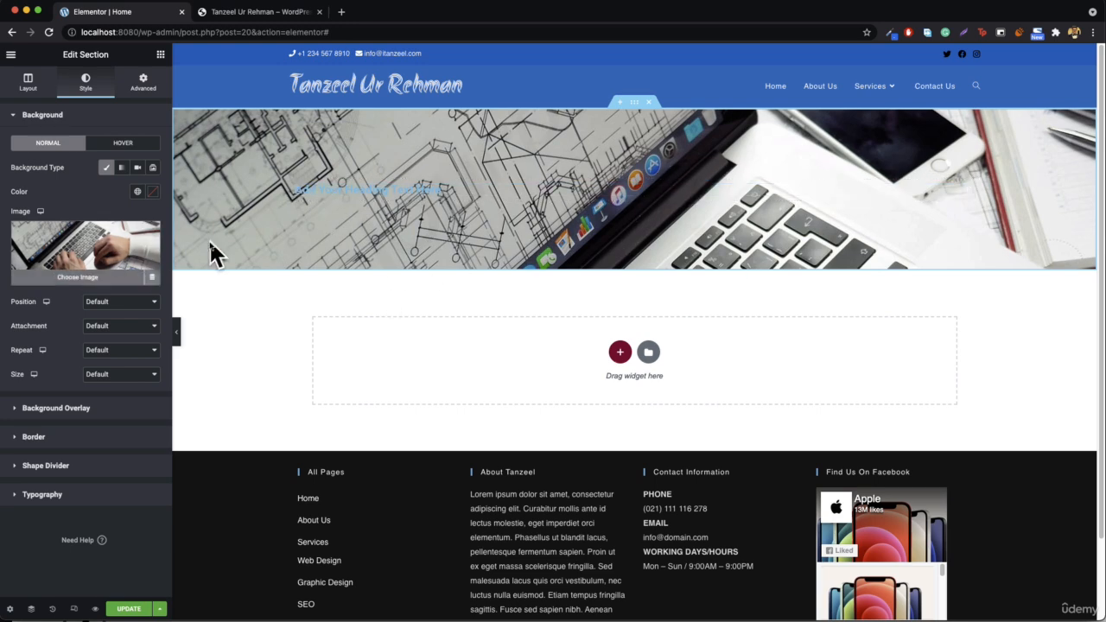
pyautogui.scroll(-3, 423, 276)
pyautogui.scroll(3, 423, 277)
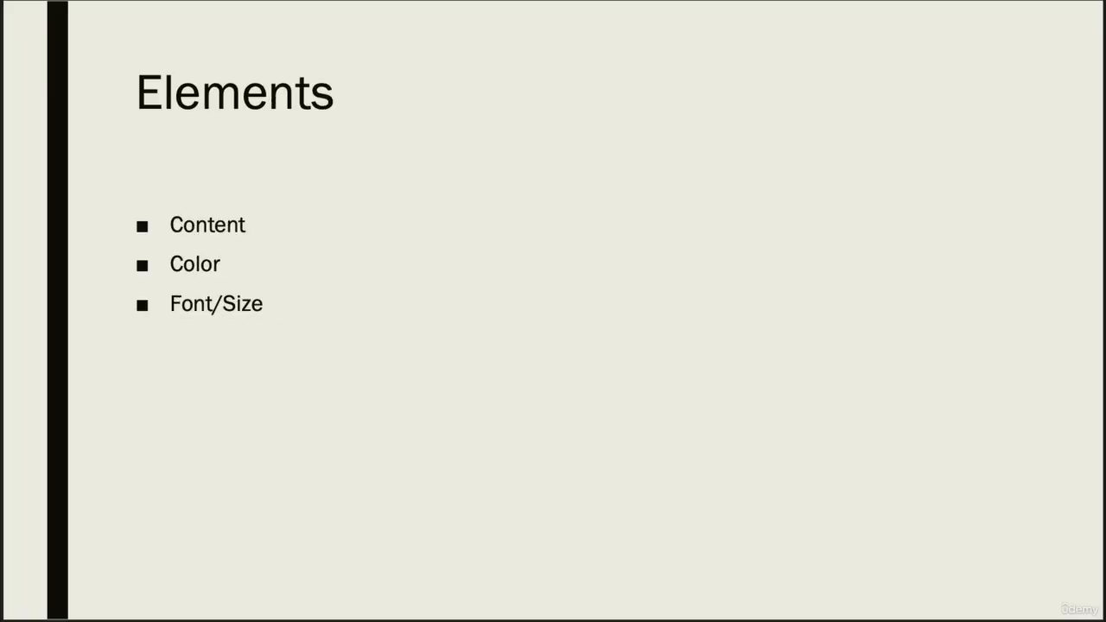
pyautogui.press('Right')
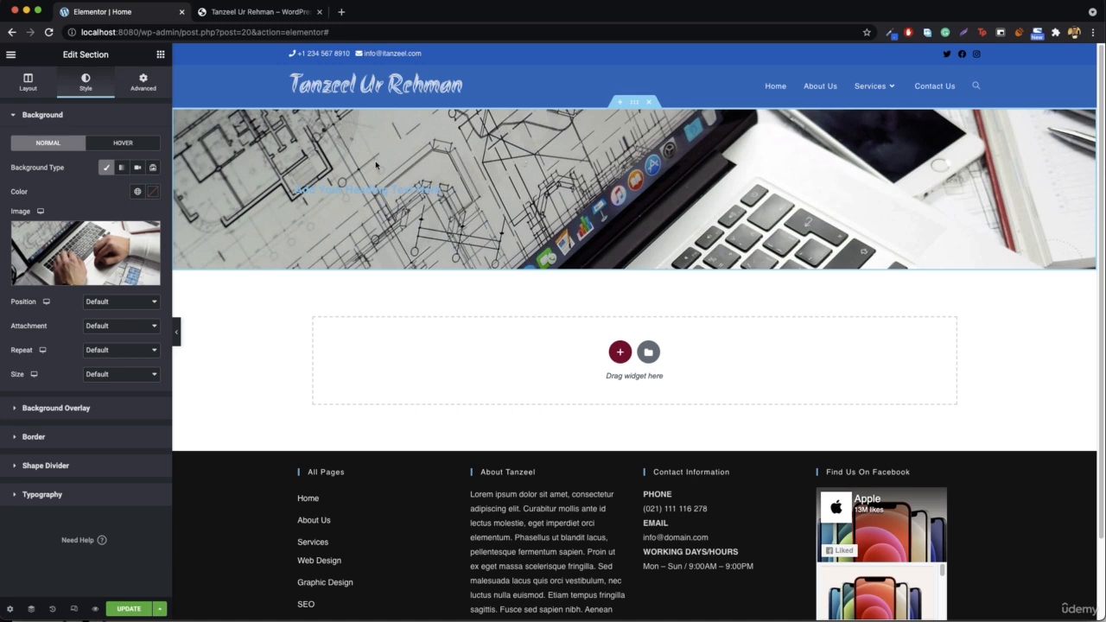
# Give the heading section a Classic background overlay in black (#000000).
pyautogui.click(56, 410)
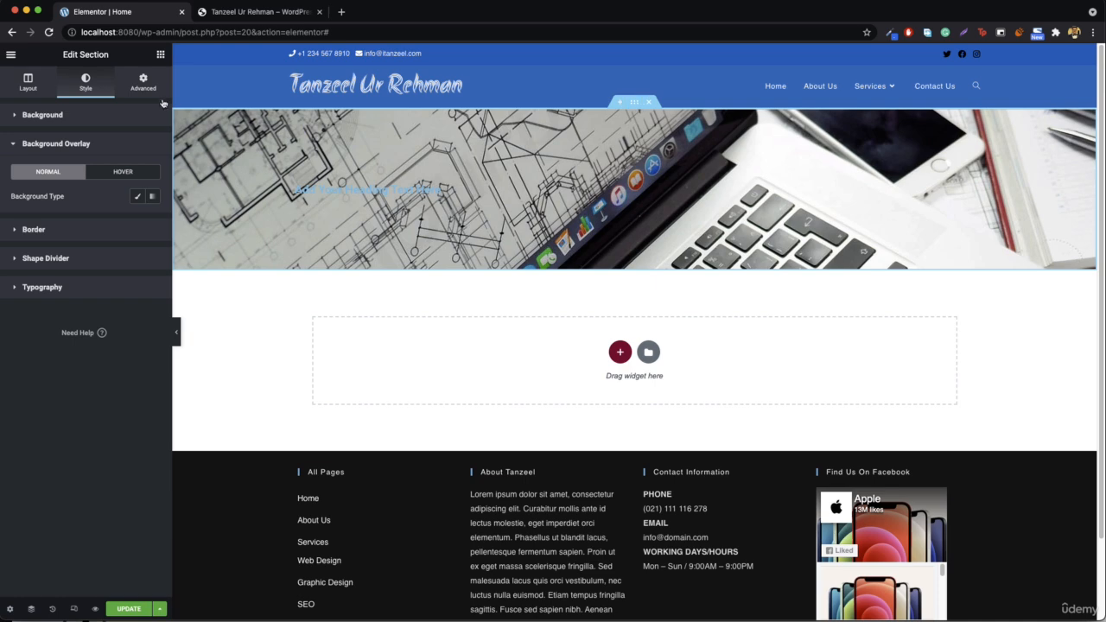
pyautogui.click(160, 55)
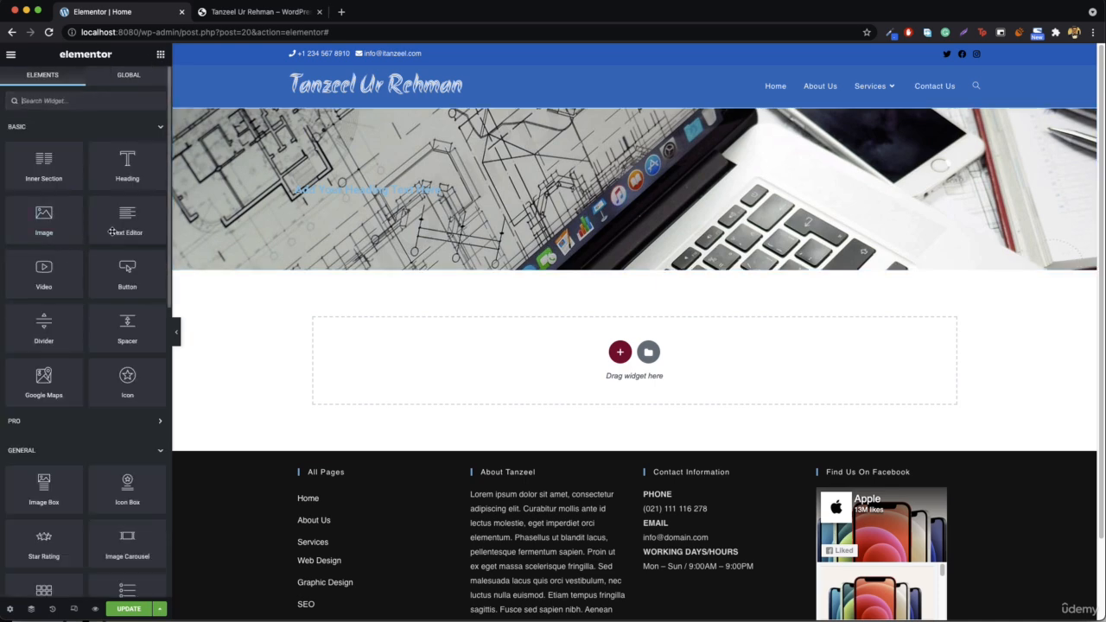
pyautogui.rightClick(638, 106)
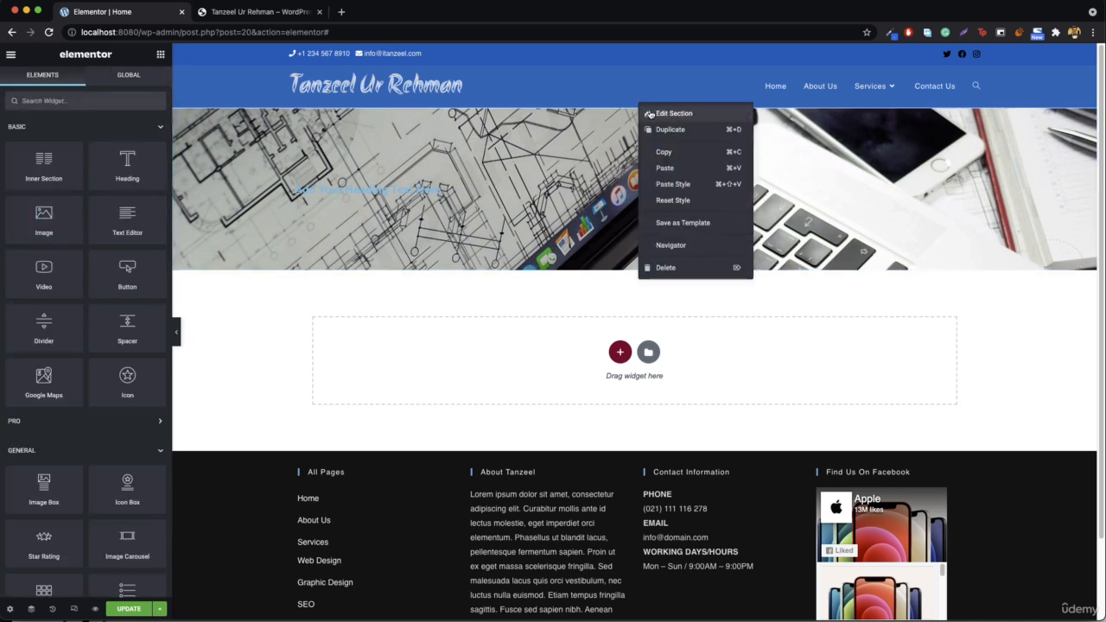
pyautogui.click(672, 113)
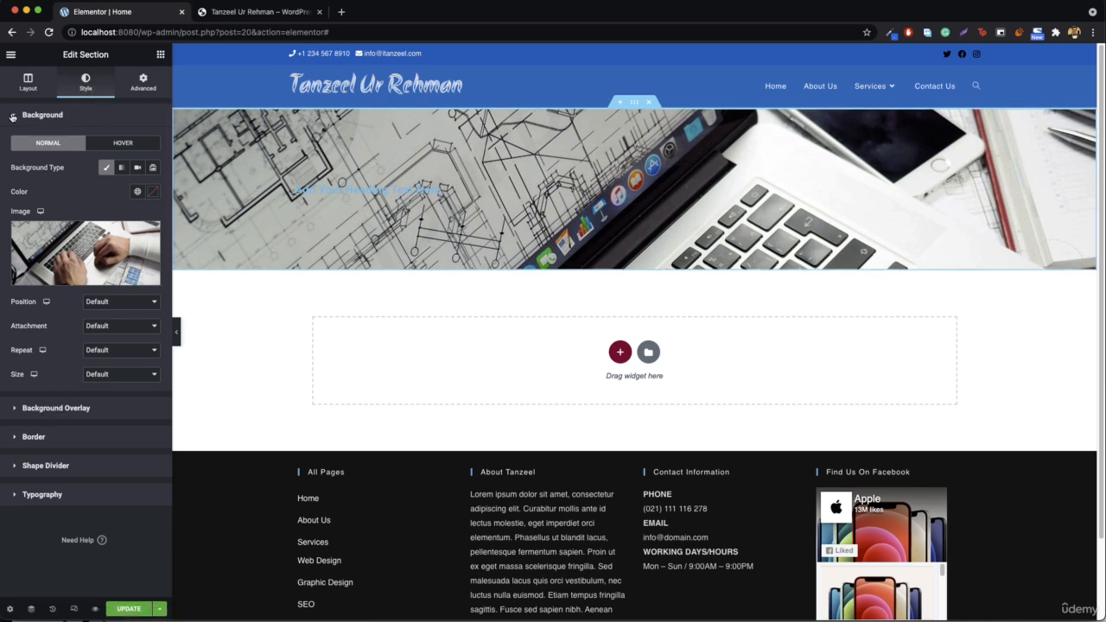
pyautogui.click(13, 115)
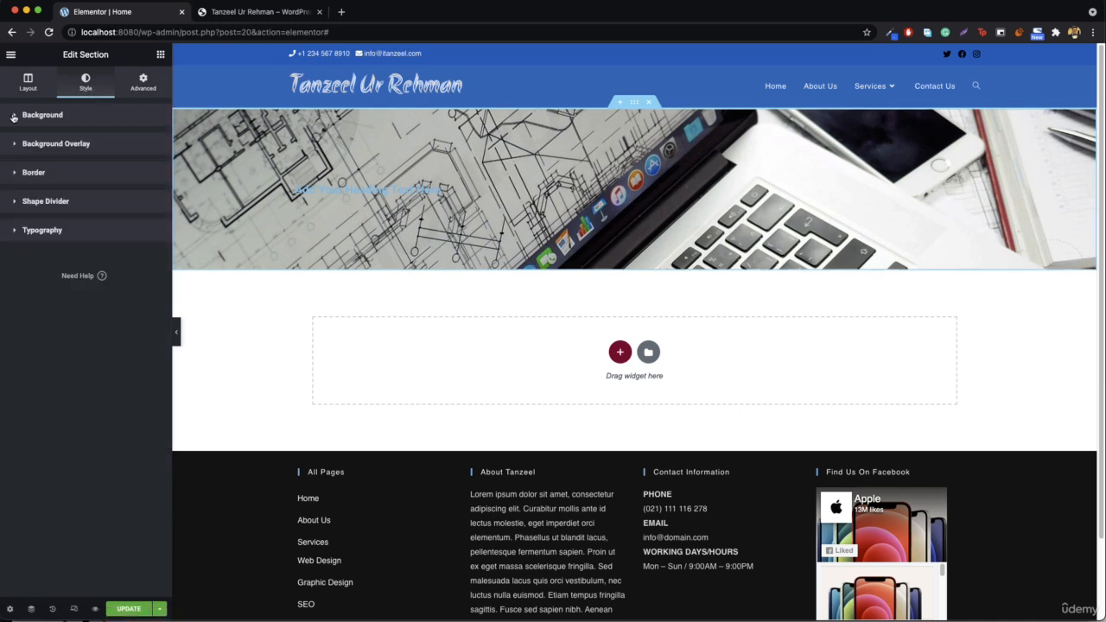
pyautogui.click(63, 153)
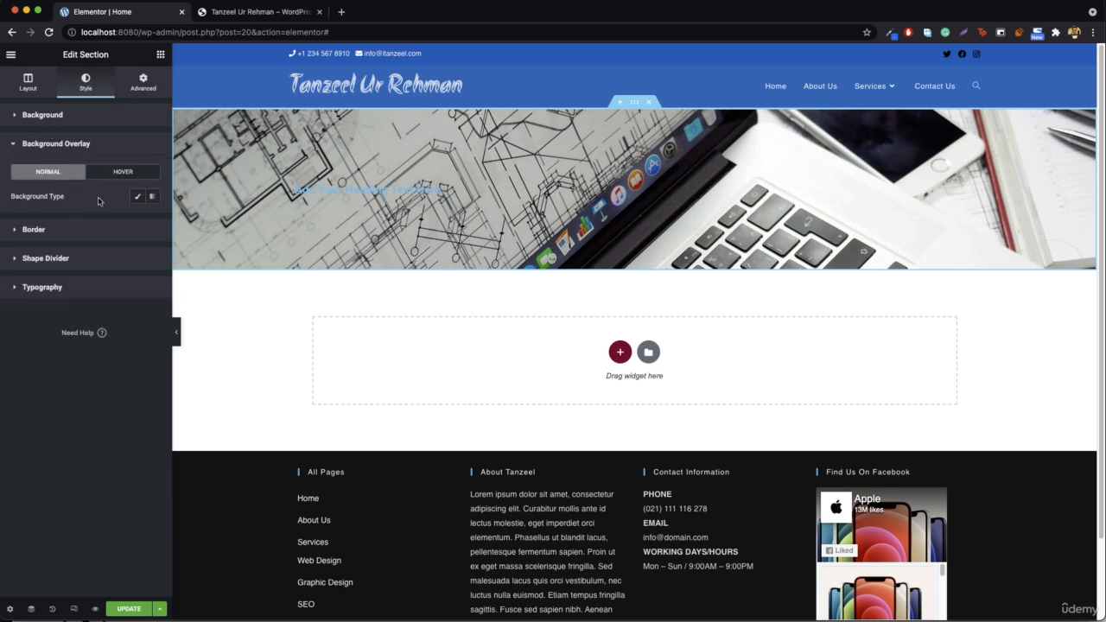
pyautogui.click(137, 197)
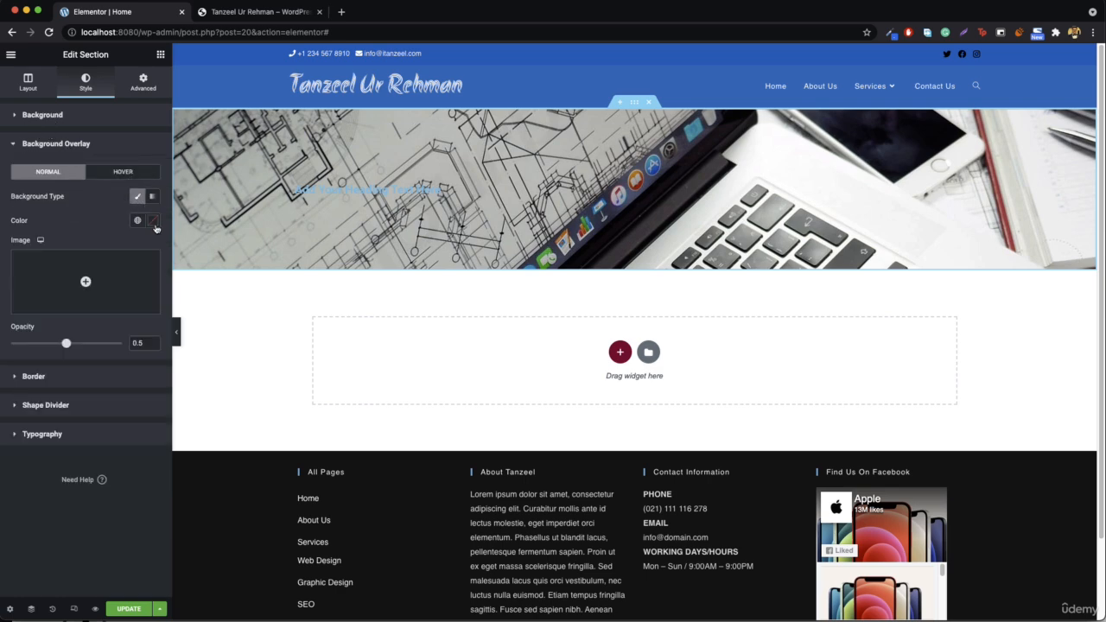
pyautogui.click(154, 225)
pyautogui.moveTo(79, 343); pyautogui.dragTo(18, 363)
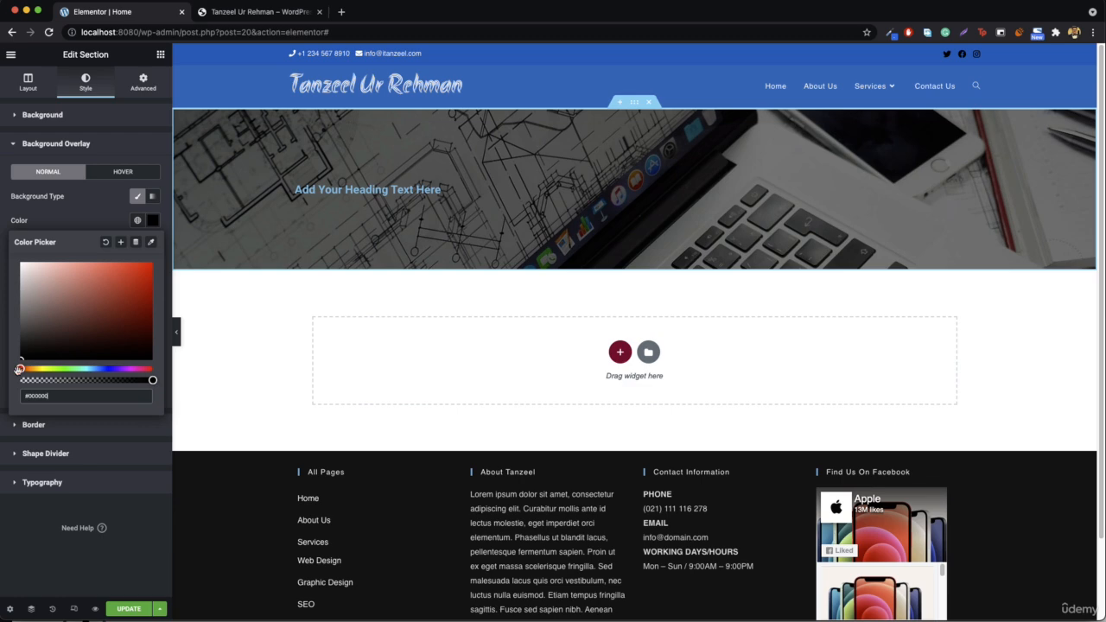
pyautogui.click(152, 223)
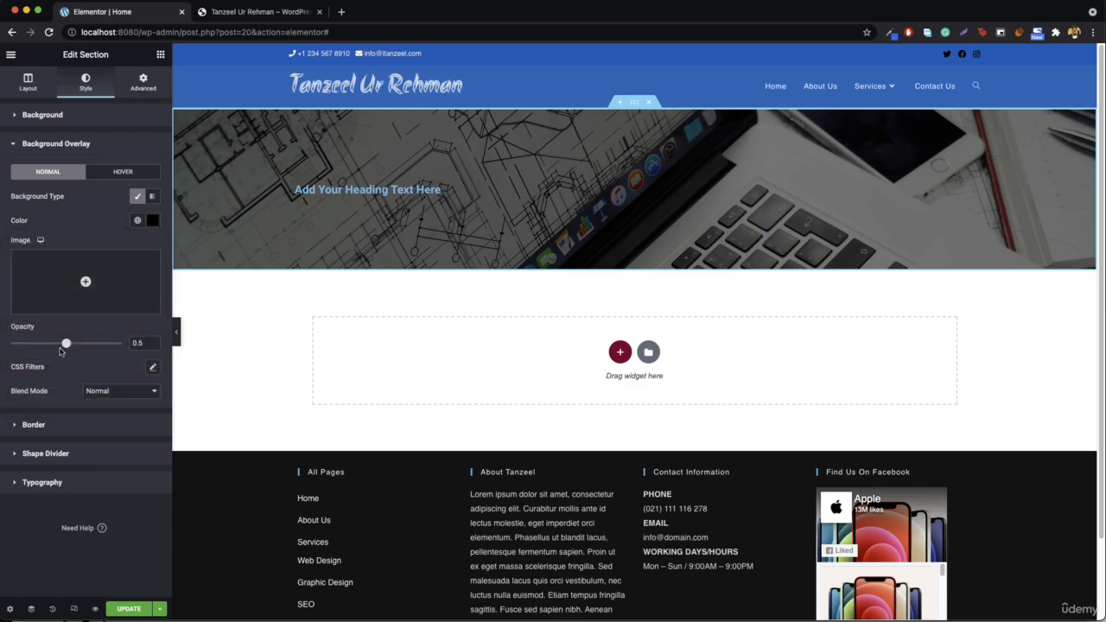
pyautogui.moveTo(67, 346)
pyautogui.mouseDown()
pyautogui.moveTo(112, 346)
pyautogui.moveTo(40, 349)
pyautogui.moveTo(68, 355)
pyautogui.mouseUp()
# Examine the heading section's Border and Shape Divider style settings.
pyautogui.click(55, 425)
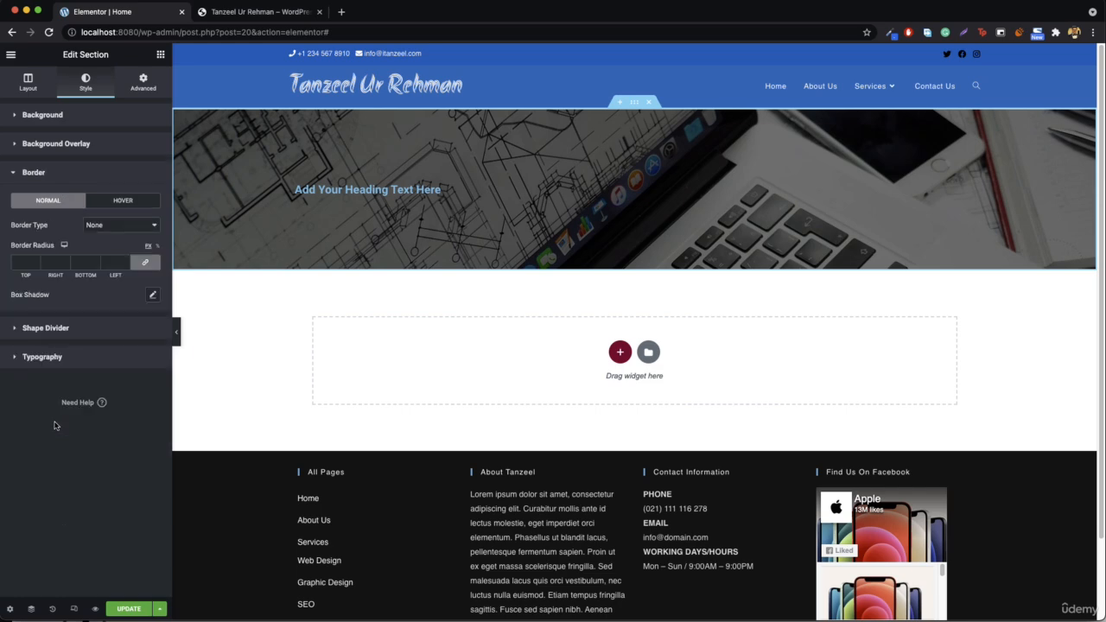
pyautogui.click(68, 325)
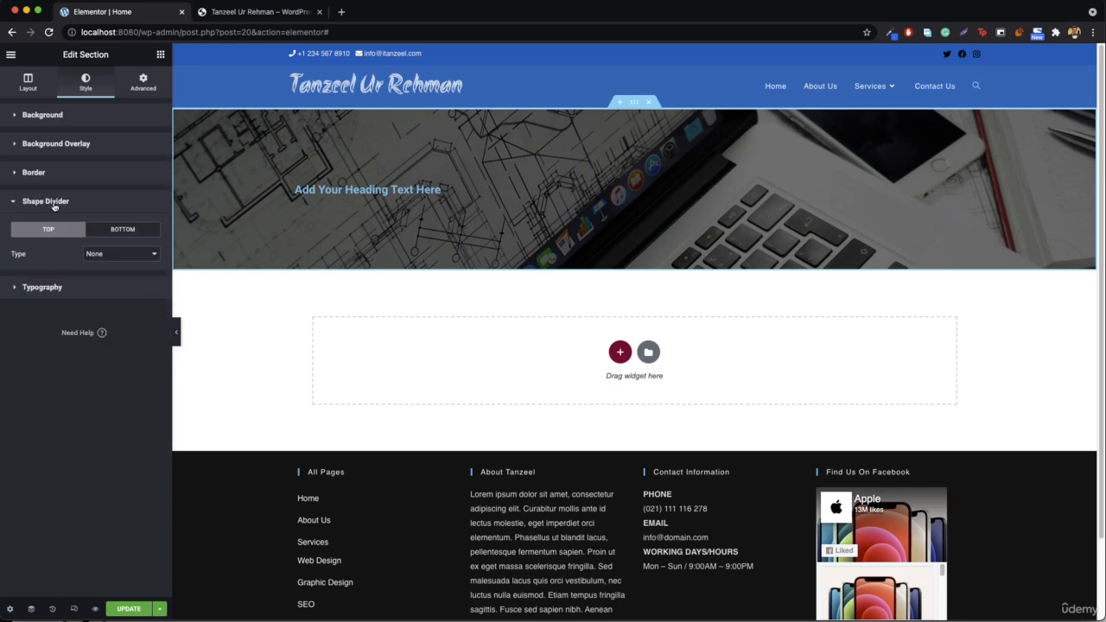
pyautogui.click(42, 173)
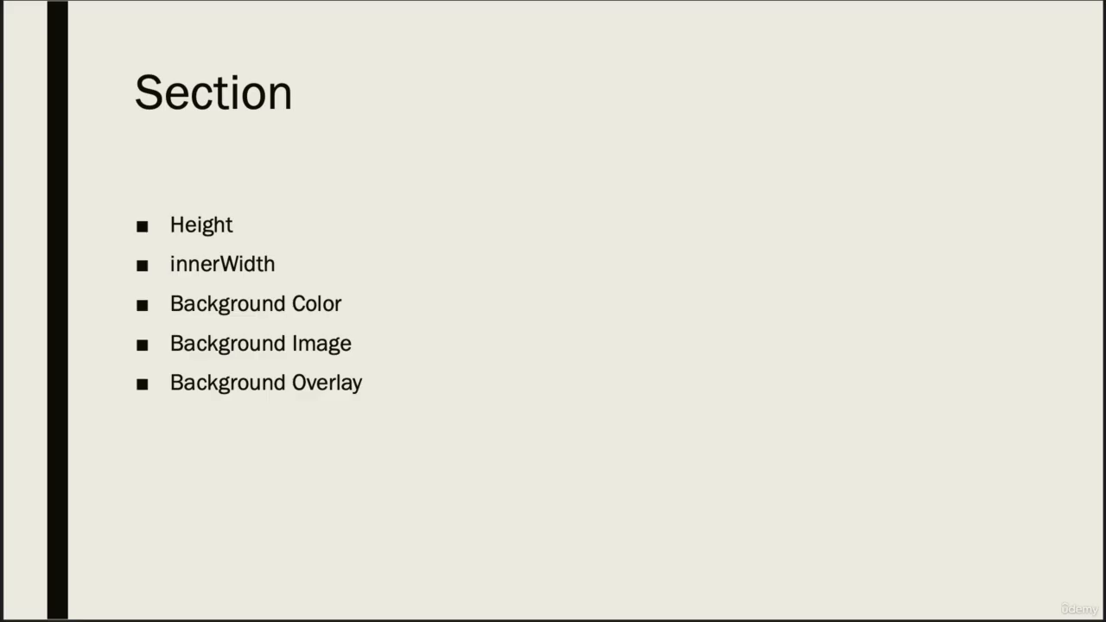
pyautogui.press('Right')
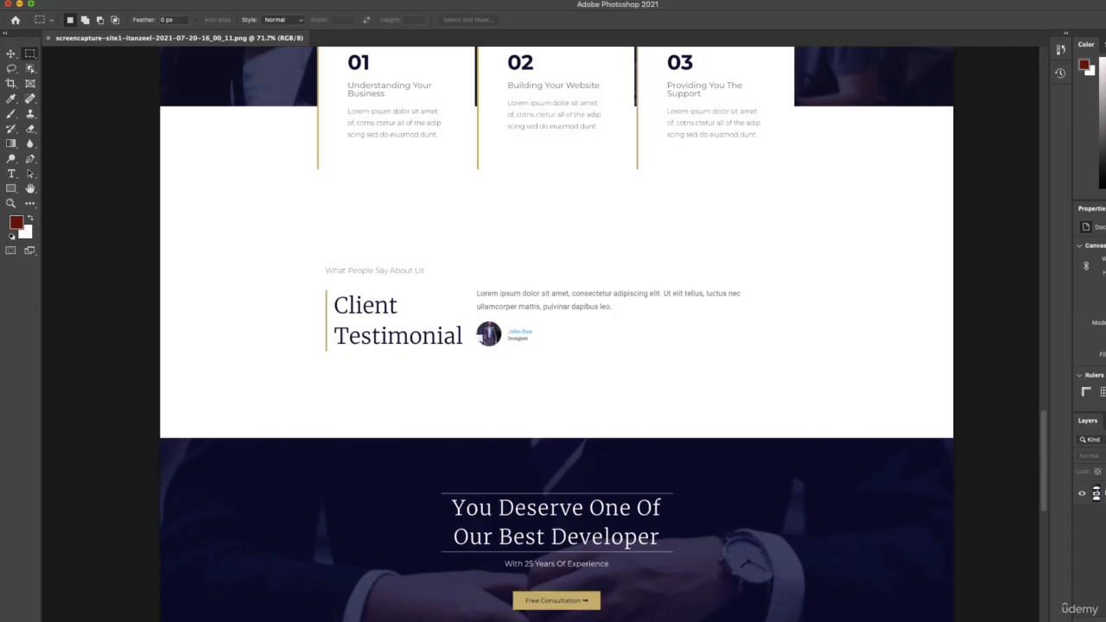
# Switch to the Photoshop page mockup, find the dark "Explore What We Are Doing Better" section, and outline it at full width with a marquee selection.
pyautogui.scroll(-5, 468, 360)
pyautogui.scroll(8, 472, 360)
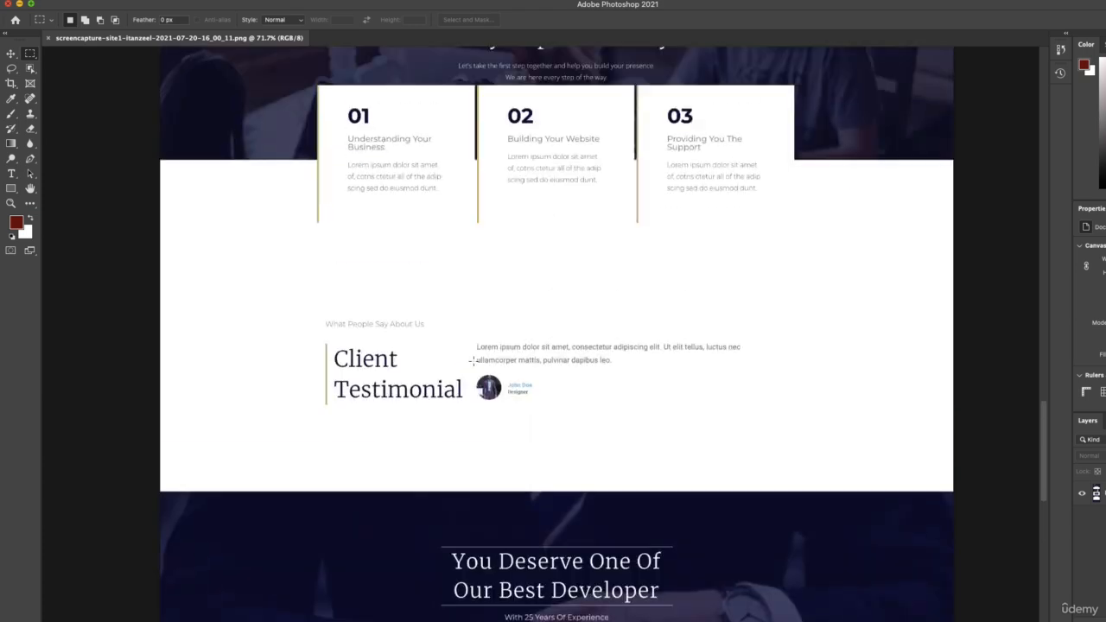
pyautogui.scroll(10, 473, 361)
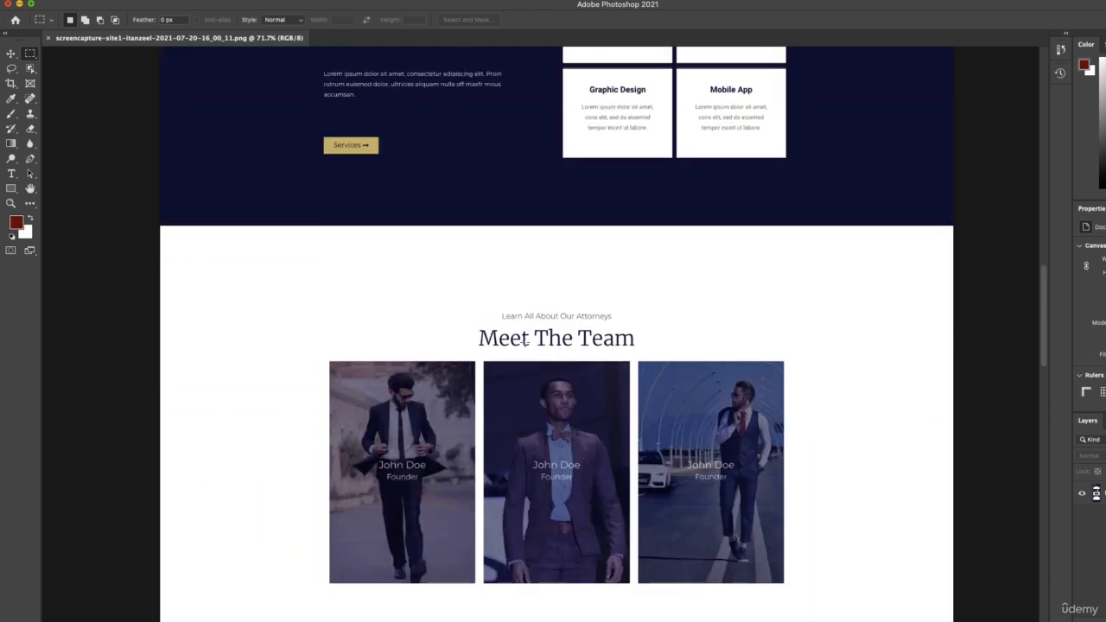
pyautogui.scroll(5, 525, 350)
pyautogui.moveTo(538, 237); pyautogui.dragTo(838, 480)
pyautogui.moveTo(295, 227); pyautogui.dragTo(526, 465)
pyautogui.moveTo(234, 199); pyautogui.dragTo(878, 501)
pyautogui.click(208, 285)
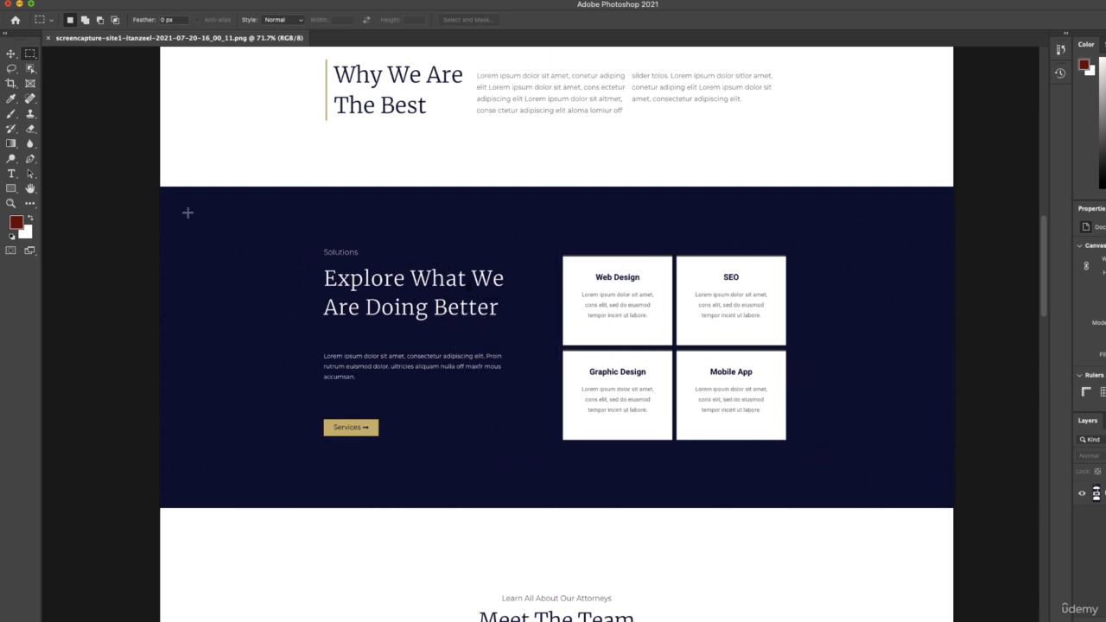
pyautogui.moveTo(160, 187); pyautogui.dragTo(947, 508)
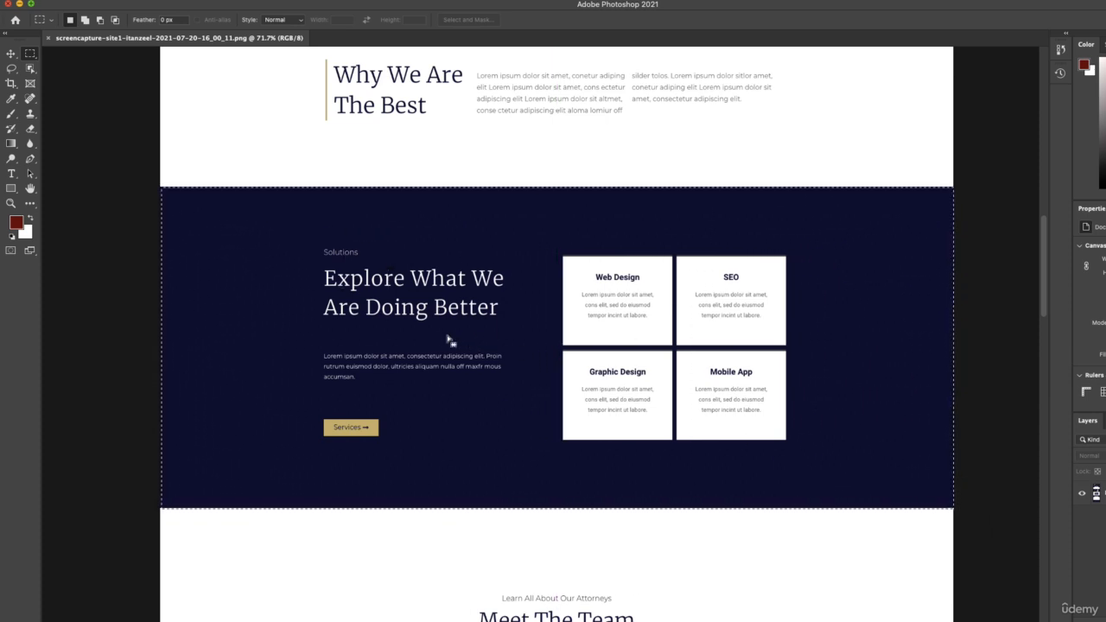
# Outline the section's inner content area and the service cards in its second column with marquee selections, and clear the selection.
pyautogui.click(307, 255)
pyautogui.moveTo(279, 221); pyautogui.dragTo(842, 492)
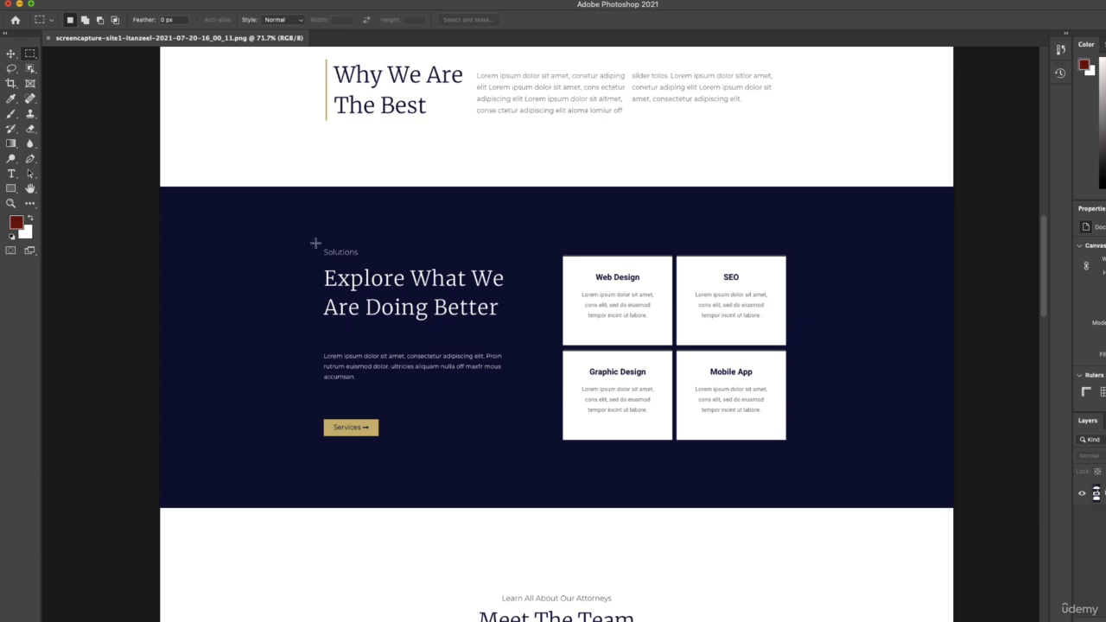
pyautogui.moveTo(554, 246); pyautogui.dragTo(863, 459)
pyautogui.click(550, 245)
pyautogui.moveTo(550, 245); pyautogui.dragTo(696, 335)
pyautogui.moveTo(800, 251); pyautogui.dragTo(676, 345)
pyautogui.click(676, 346)
pyautogui.moveTo(561, 257); pyautogui.dragTo(674, 345)
pyautogui.click(682, 339)
pyautogui.moveTo(676, 255); pyautogui.dragTo(786, 347)
pyautogui.moveTo(538, 233); pyautogui.dragTo(823, 489)
pyautogui.click(823, 490)
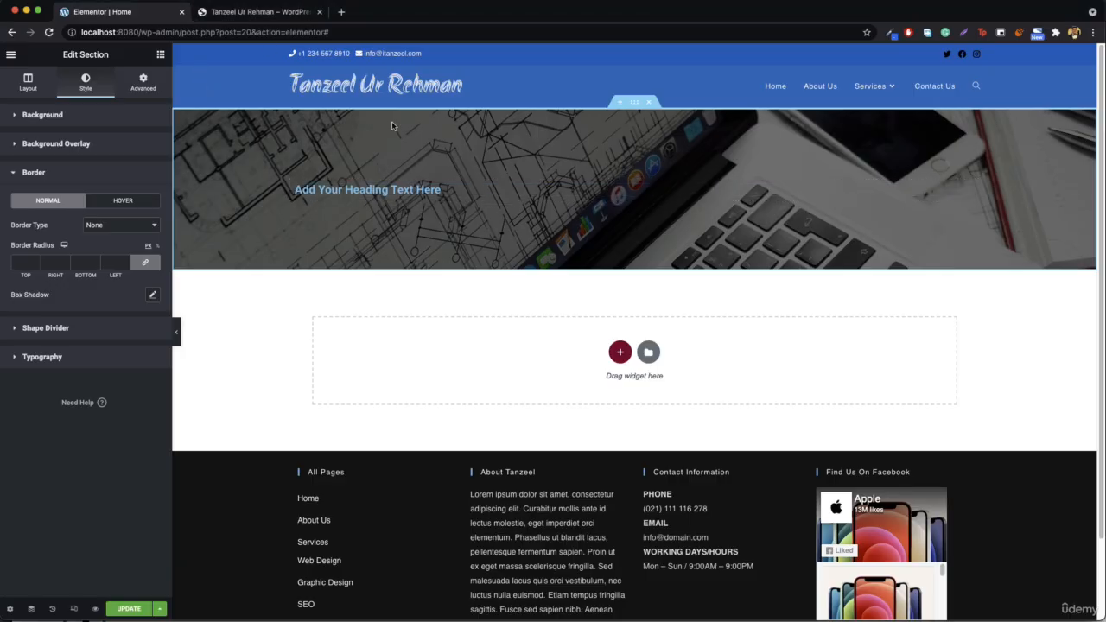
# Return to Elementor, delete the heading section, and add a new section with a single-column structure.
pyautogui.click(647, 102)
pyautogui.click(618, 205)
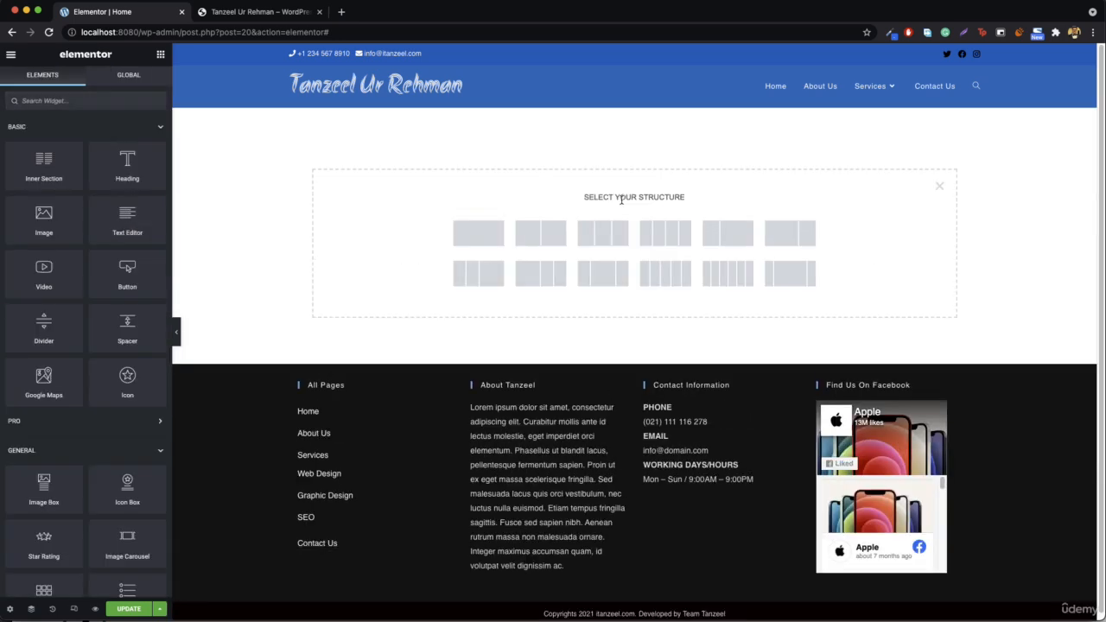
pyautogui.click(491, 239)
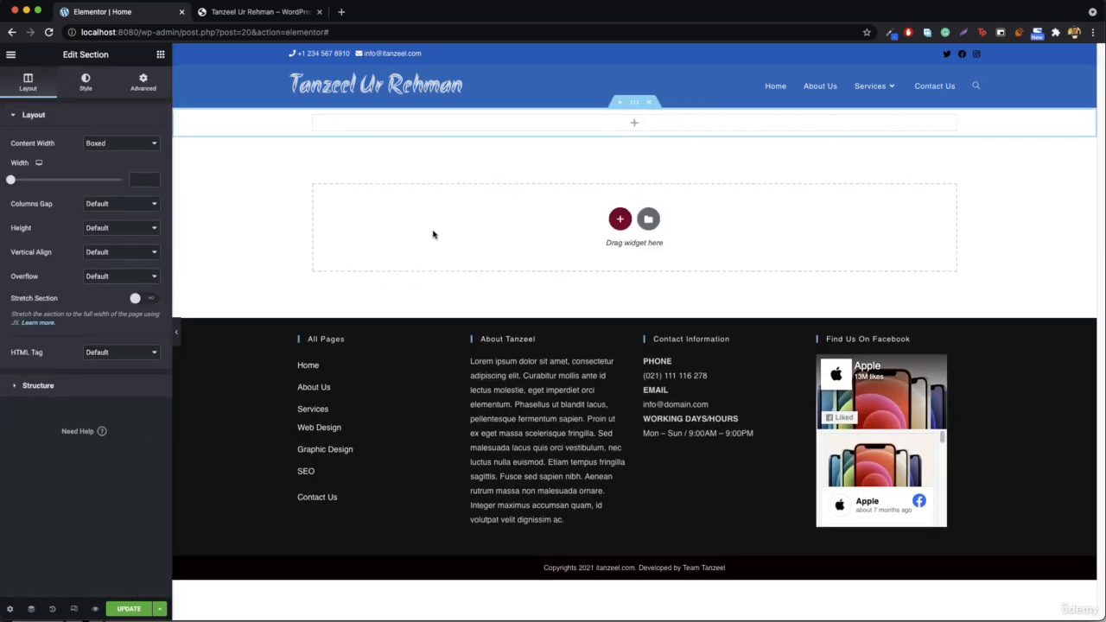
# Give the new section a Classic background in black (#000000).
pyautogui.rightClick(270, 124)
pyautogui.click(301, 132)
pyautogui.click(85, 82)
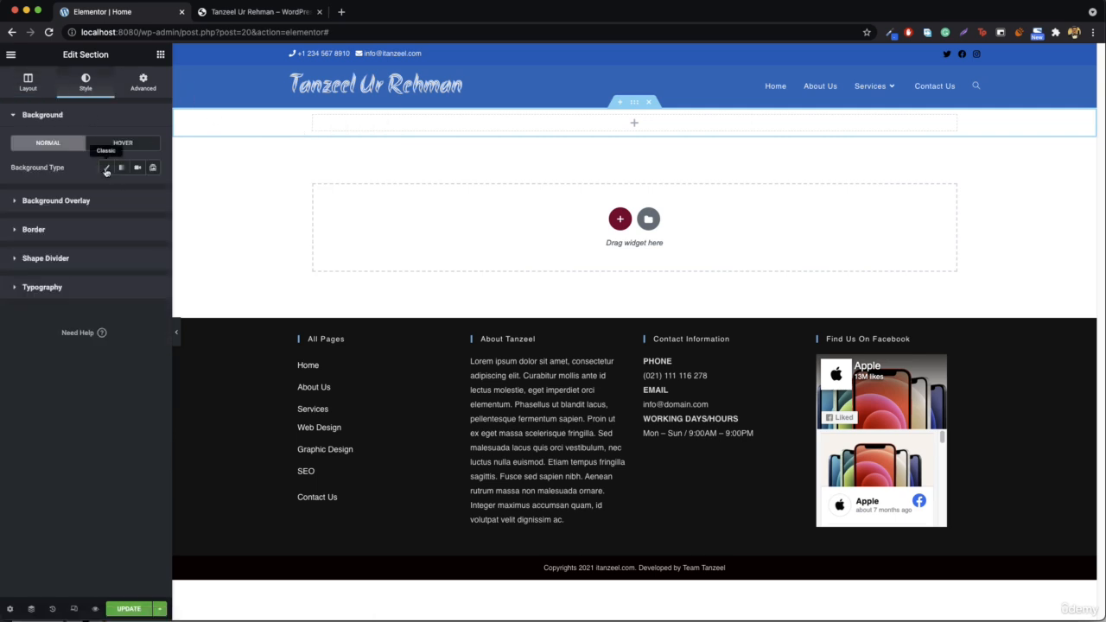
pyautogui.click(106, 170)
pyautogui.click(156, 192)
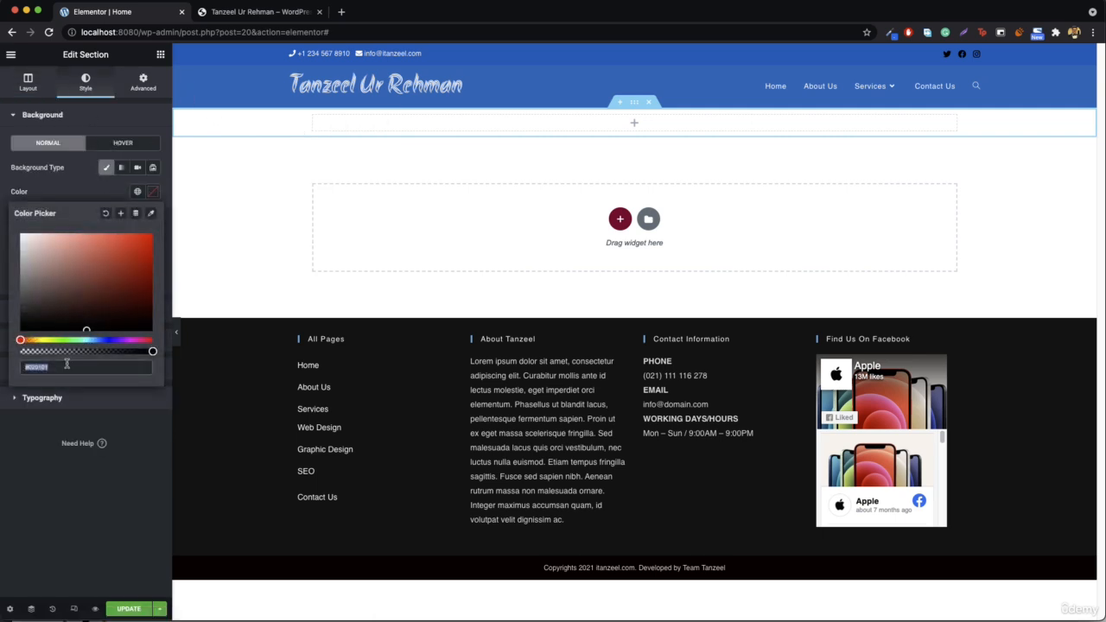
pyautogui.moveTo(85, 295); pyautogui.dragTo(21, 330)
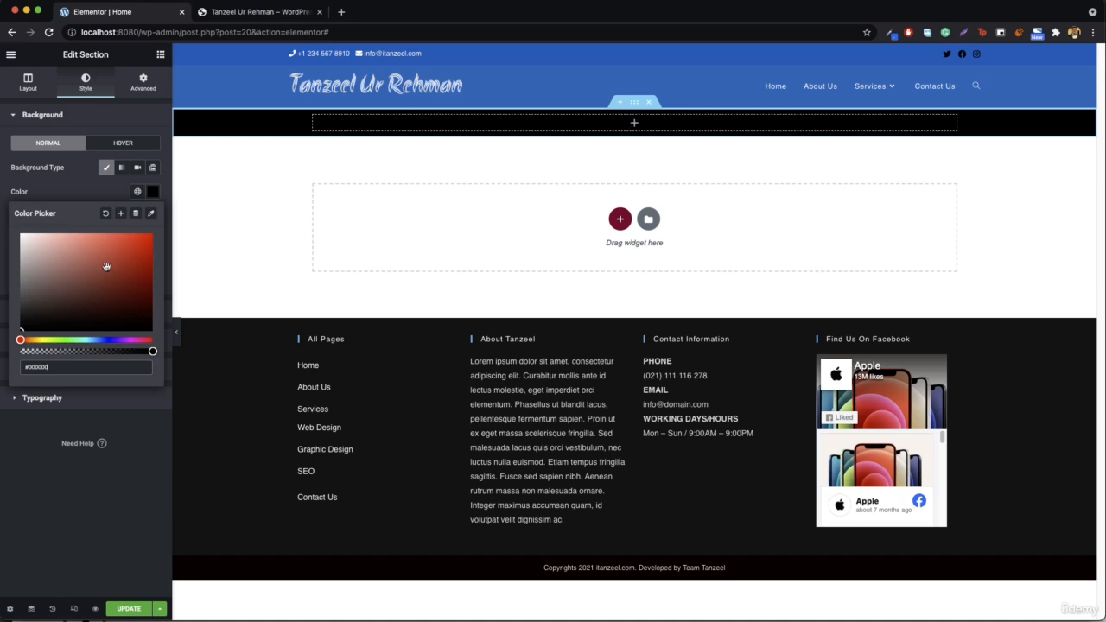
# Set the section's height to Min Height with a minimum of 489 px.
pyautogui.click(29, 84)
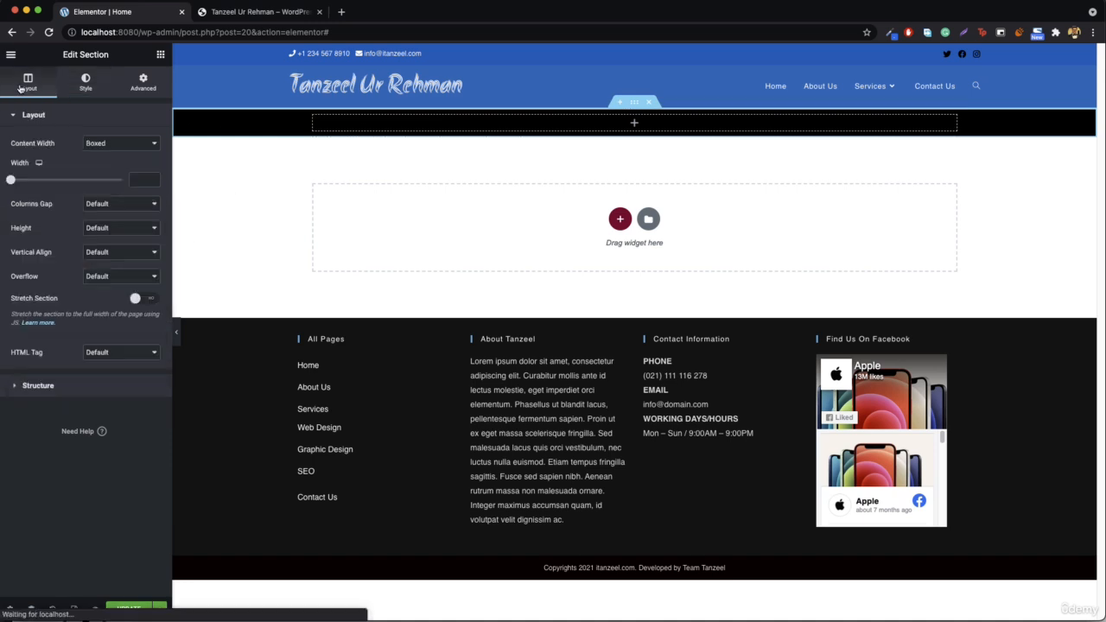
pyautogui.click(95, 228)
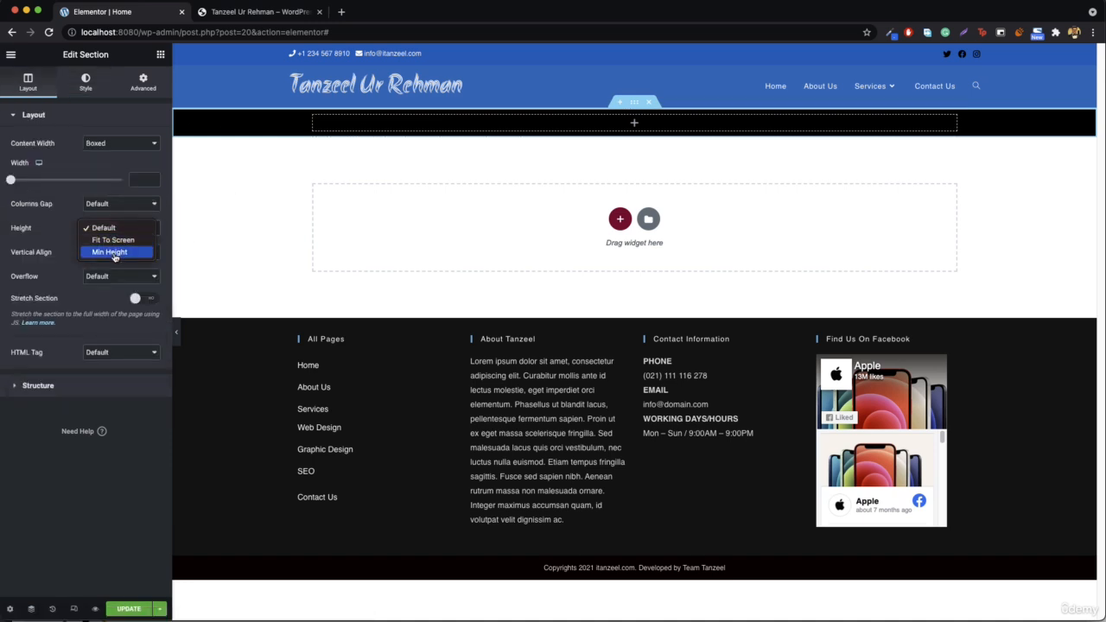
pyautogui.click(109, 251)
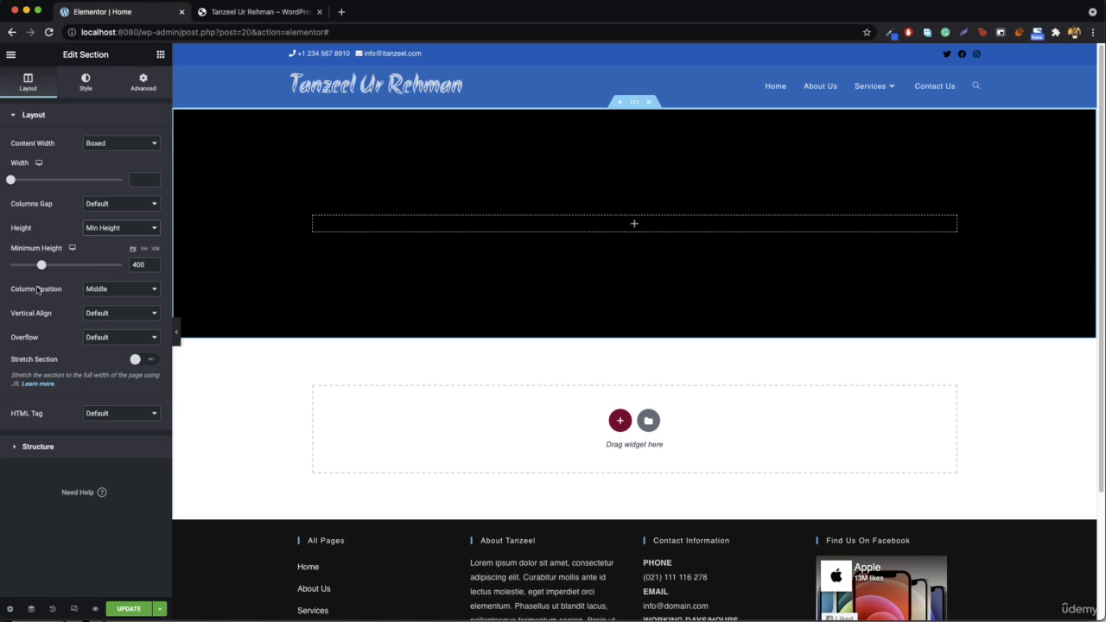
pyautogui.moveTo(41, 266); pyautogui.dragTo(48, 266)
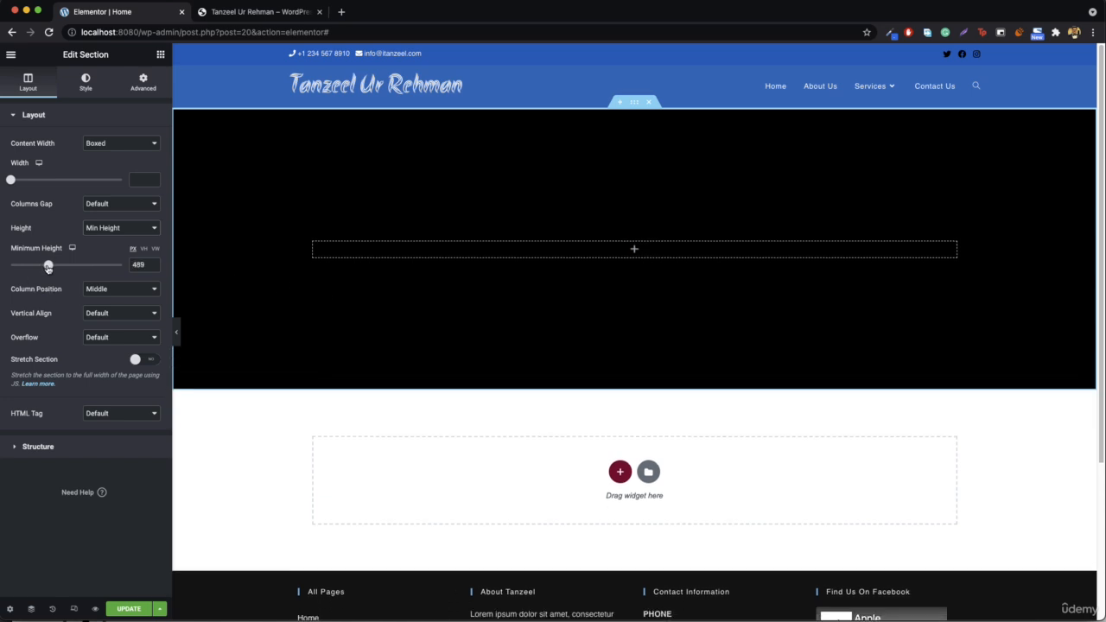
# Add a second column to the black section.
pyautogui.click(159, 54)
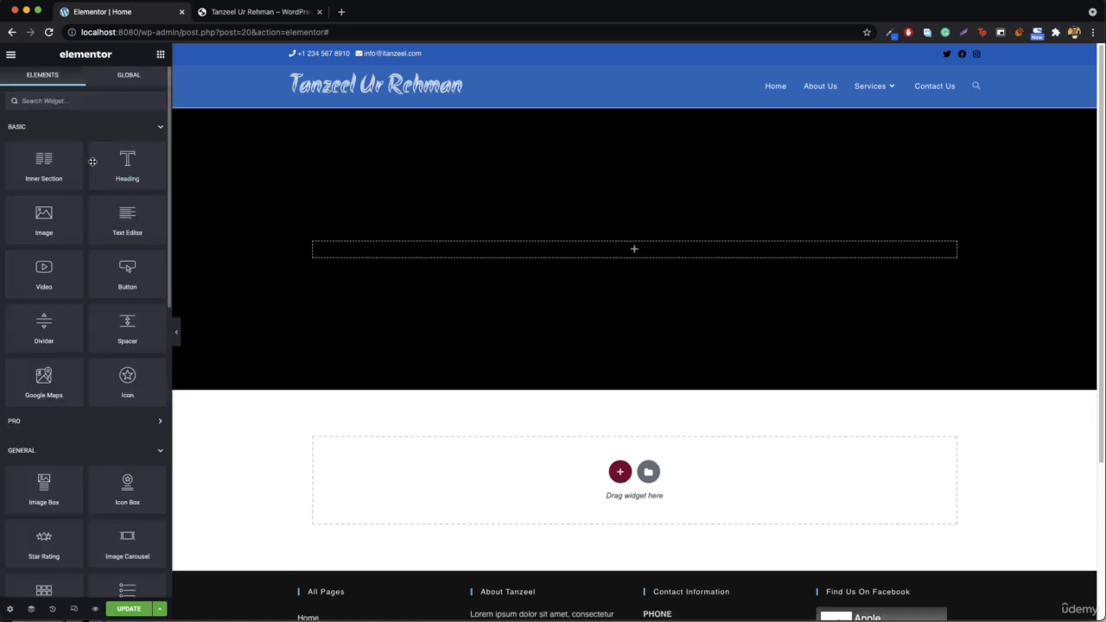
pyautogui.rightClick(313, 243)
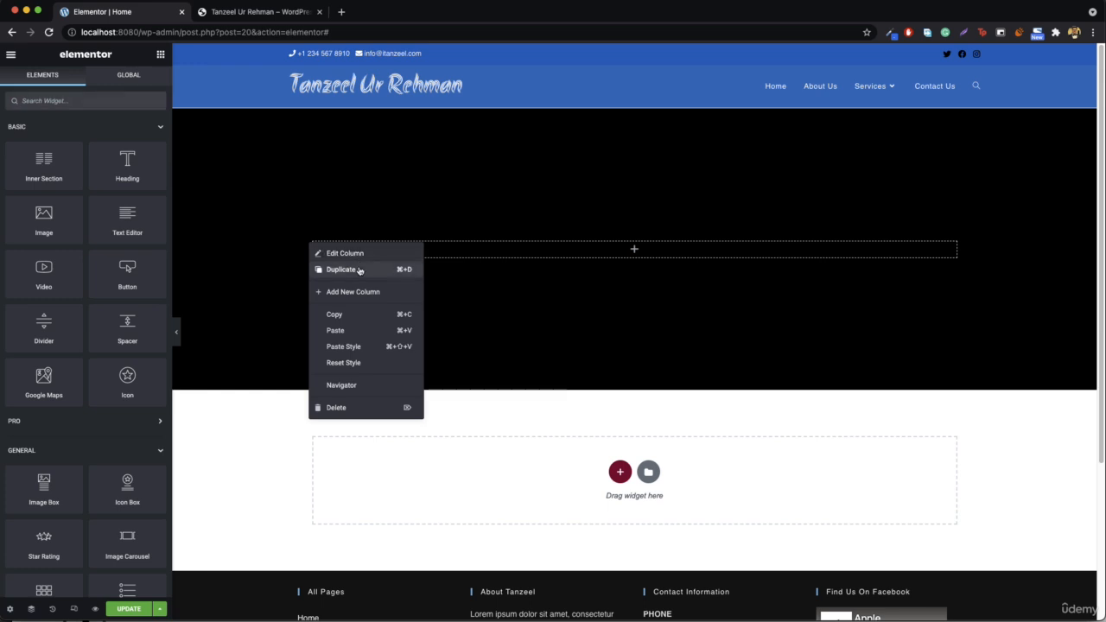
pyautogui.click(362, 292)
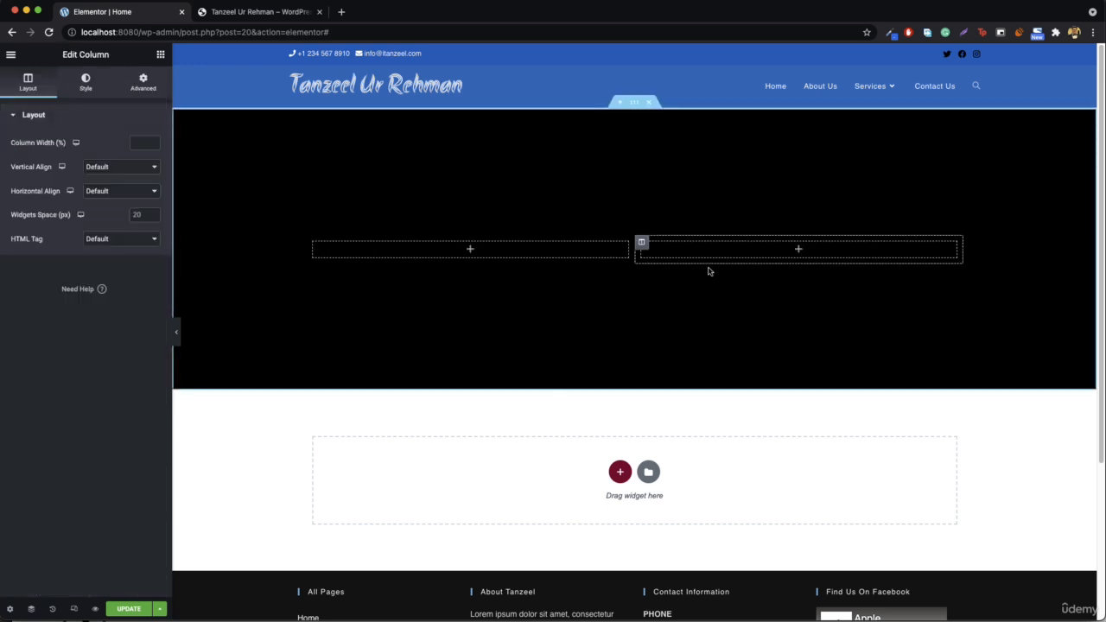
# Place a Heading widget in the section's first column and set its title to "The best Website".
pyautogui.click(160, 55)
pyautogui.moveTo(121, 164); pyautogui.dragTo(483, 249)
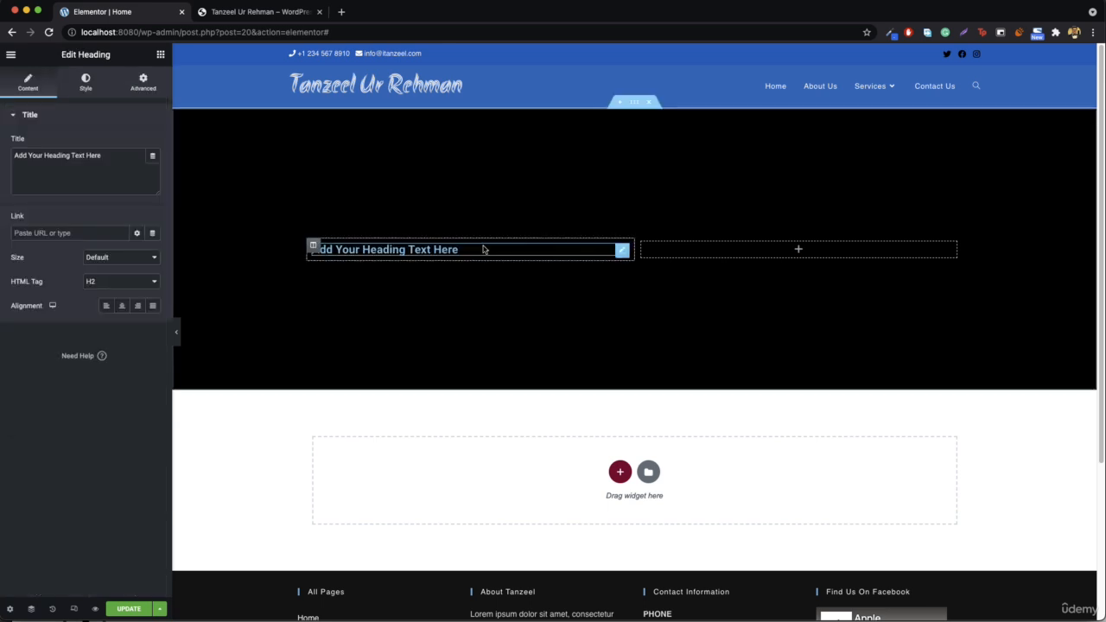
pyautogui.tripleClick(104, 154)
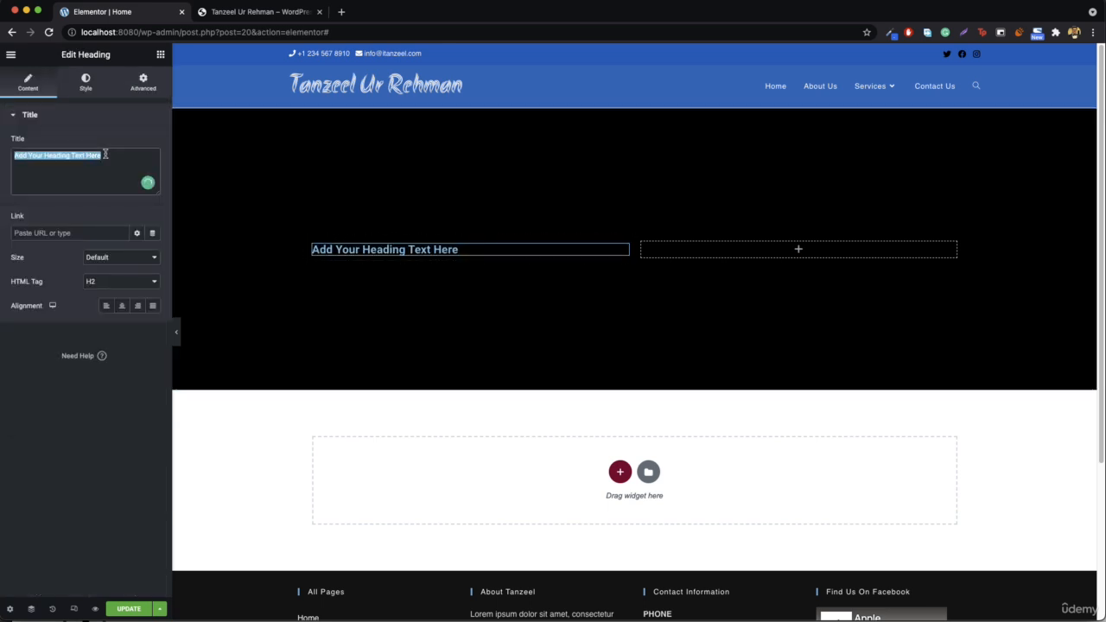
pyautogui.write('The best Website')
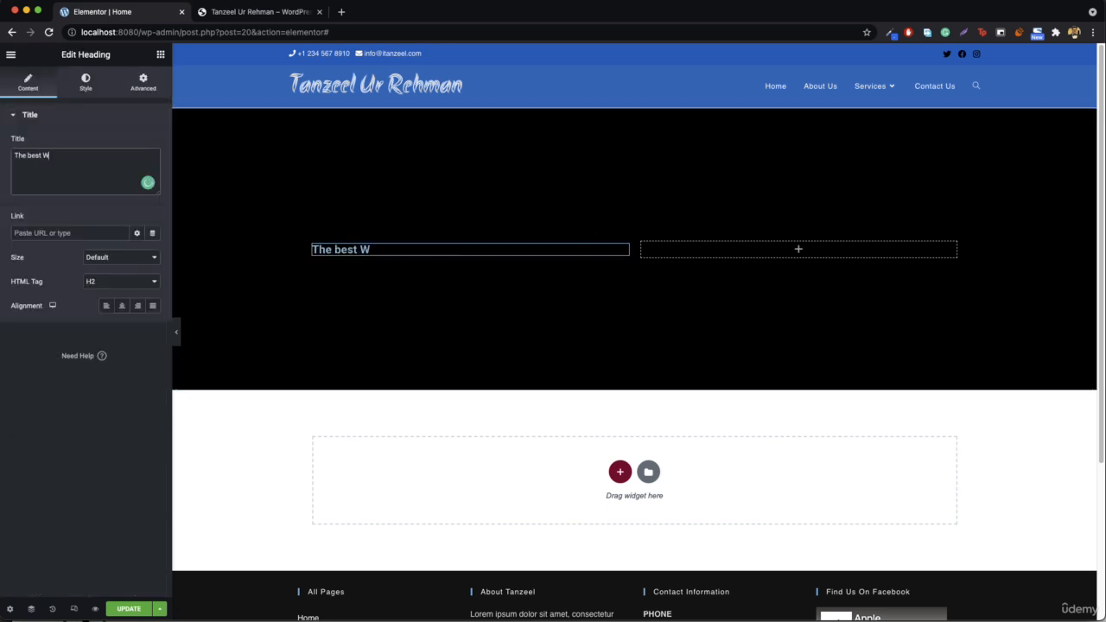
pyautogui.click(160, 54)
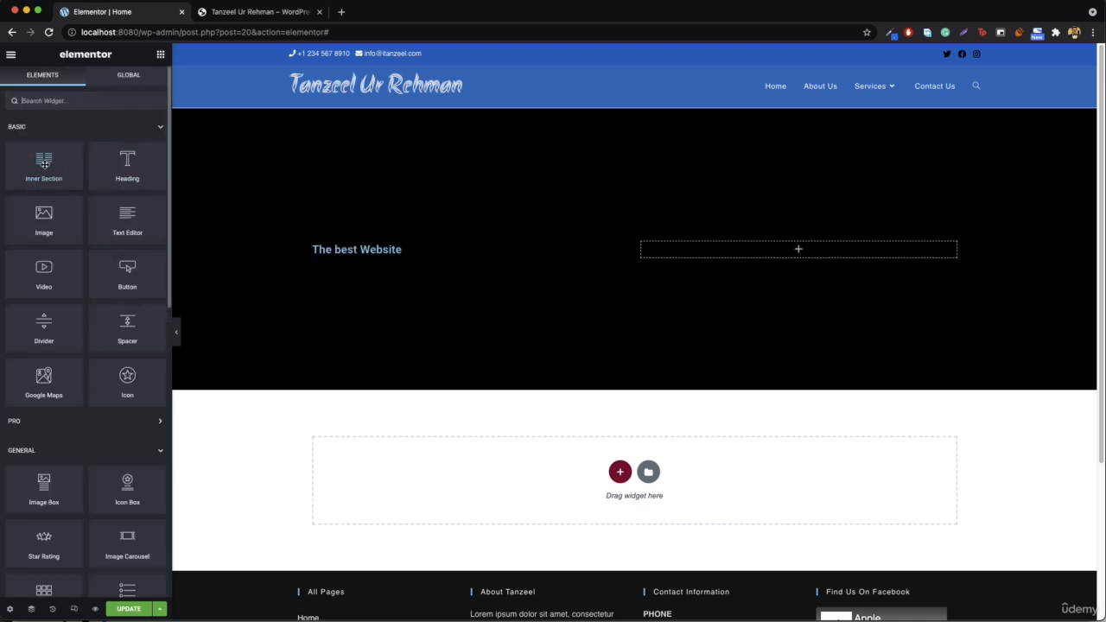
# Place an Inner Section in the black section's second column and add Heading and Text Editor widgets to its first inner column.
pyautogui.moveTo(45, 164); pyautogui.dragTo(796, 253)
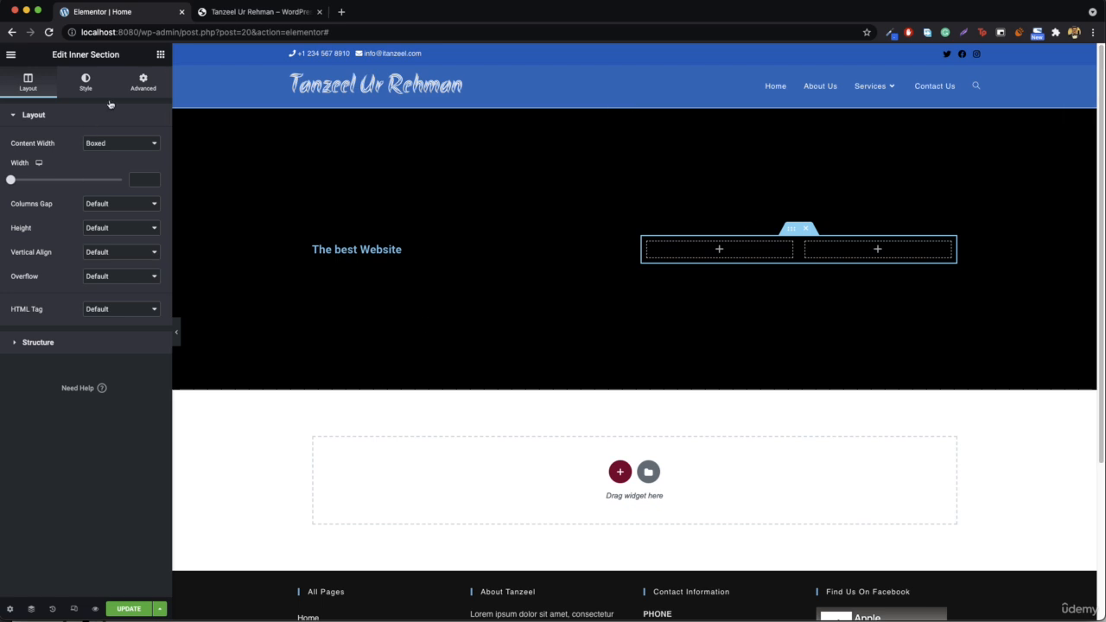
pyautogui.click(160, 53)
pyautogui.moveTo(114, 148); pyautogui.dragTo(777, 247)
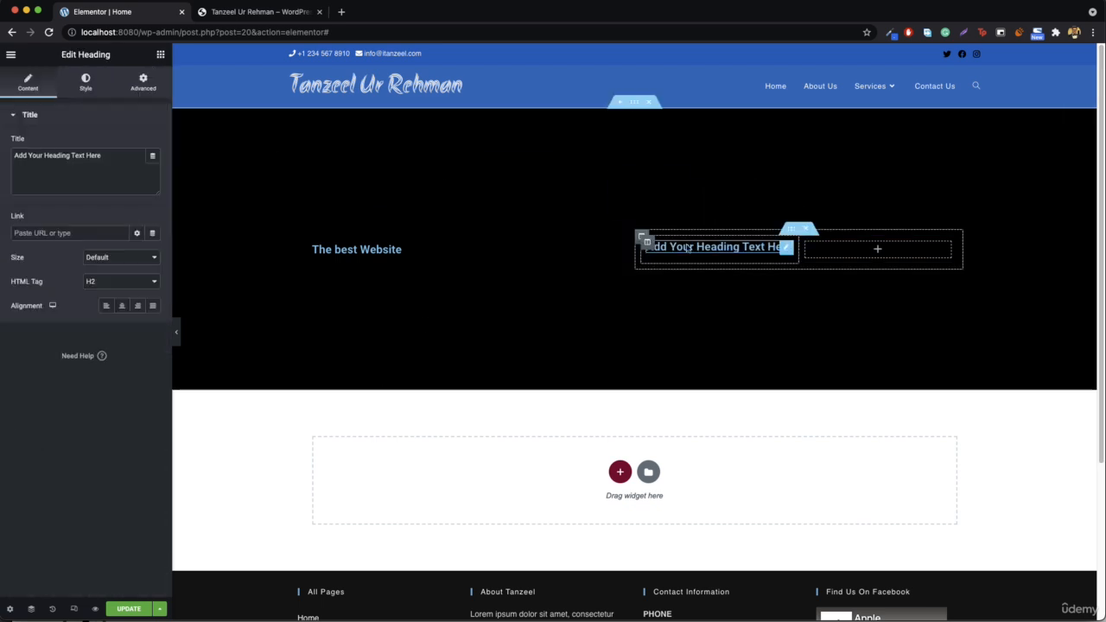
pyautogui.click(160, 54)
pyautogui.moveTo(129, 230); pyautogui.dragTo(708, 252)
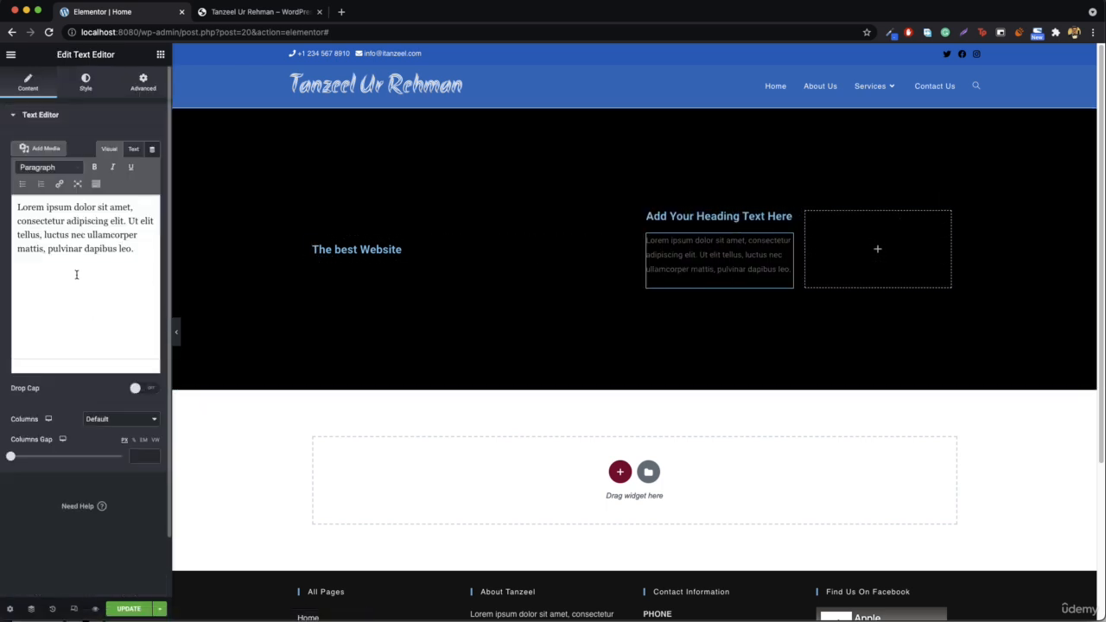
pyautogui.click(161, 54)
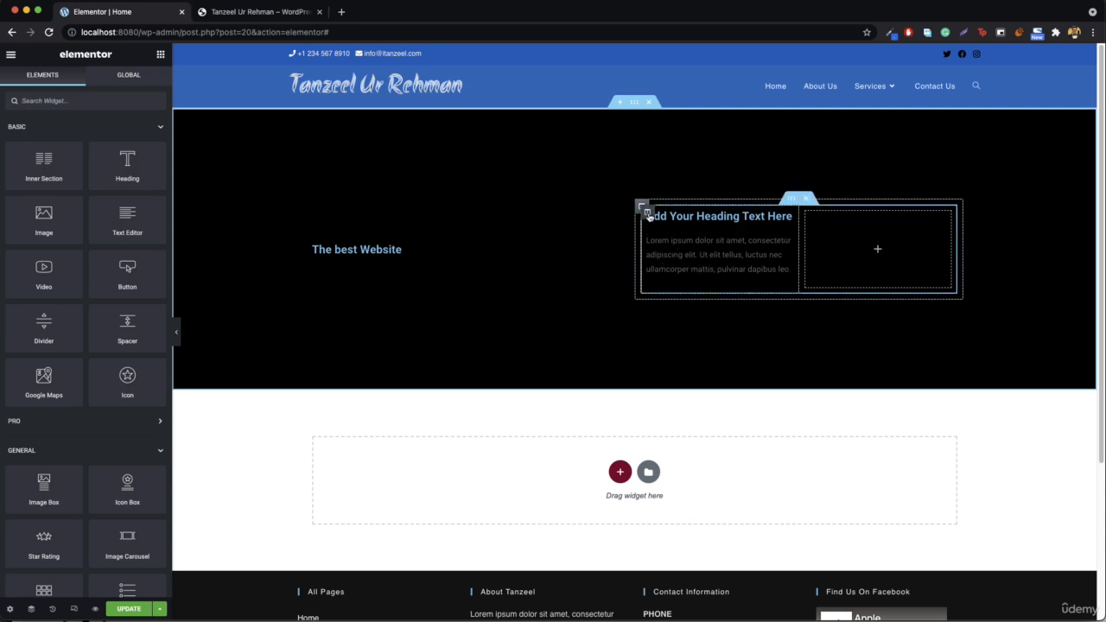
# Duplicate the inner column holding the heading and text, and delete the empty inner column.
pyautogui.rightClick(648, 216)
pyautogui.click(682, 241)
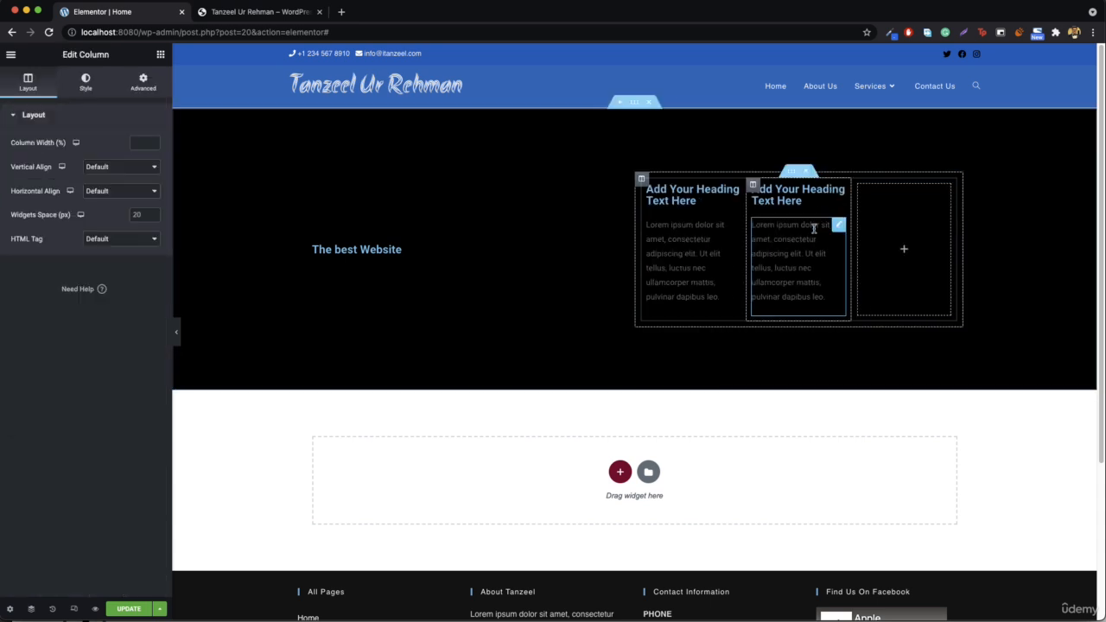
pyautogui.rightClick(860, 194)
pyautogui.click(889, 354)
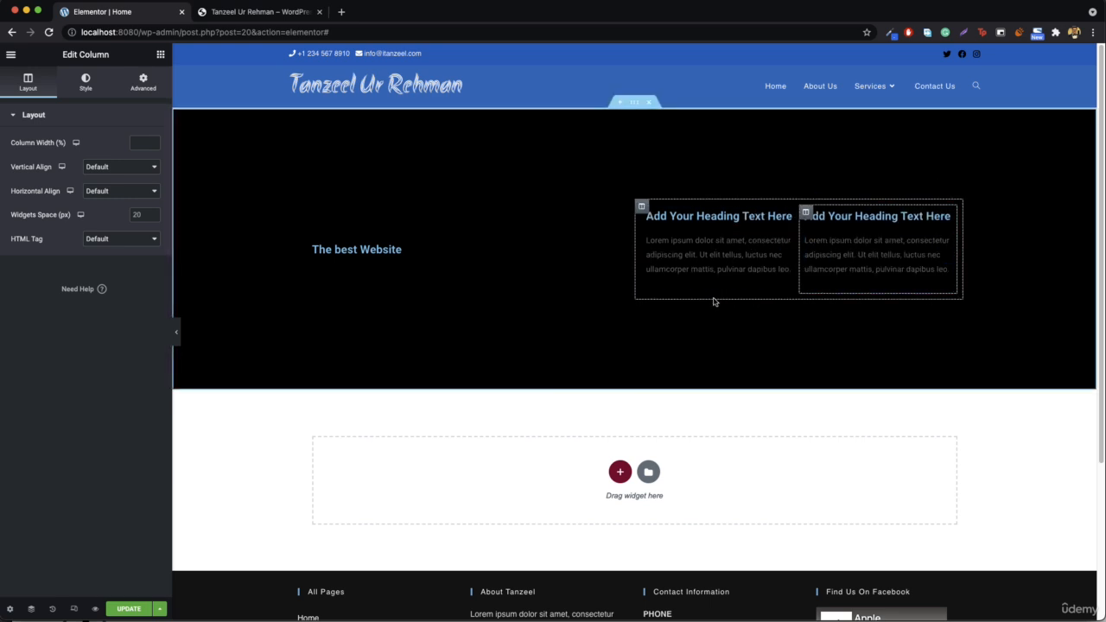
# Give the first inner column a Classic background in white (#FFFFFF).
pyautogui.rightClick(648, 215)
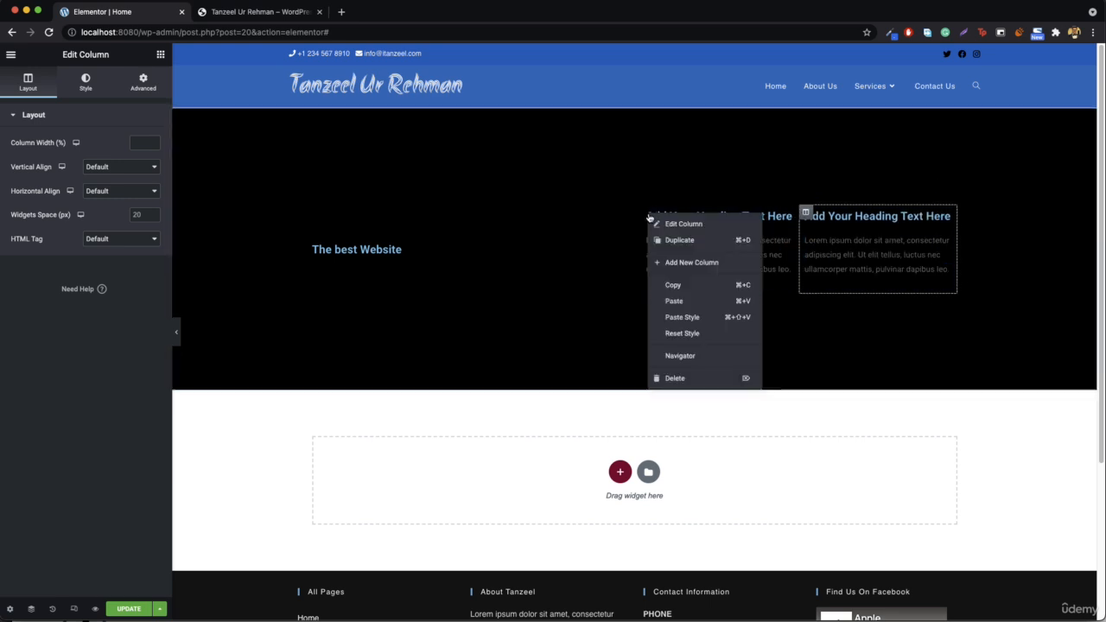
pyautogui.click(680, 225)
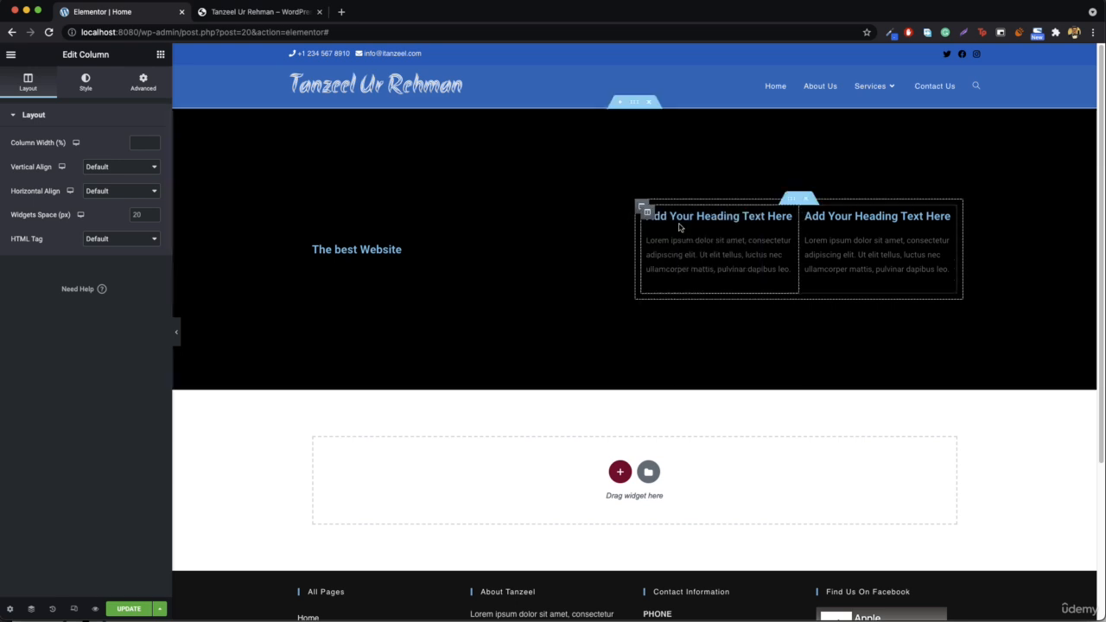
pyautogui.click(85, 83)
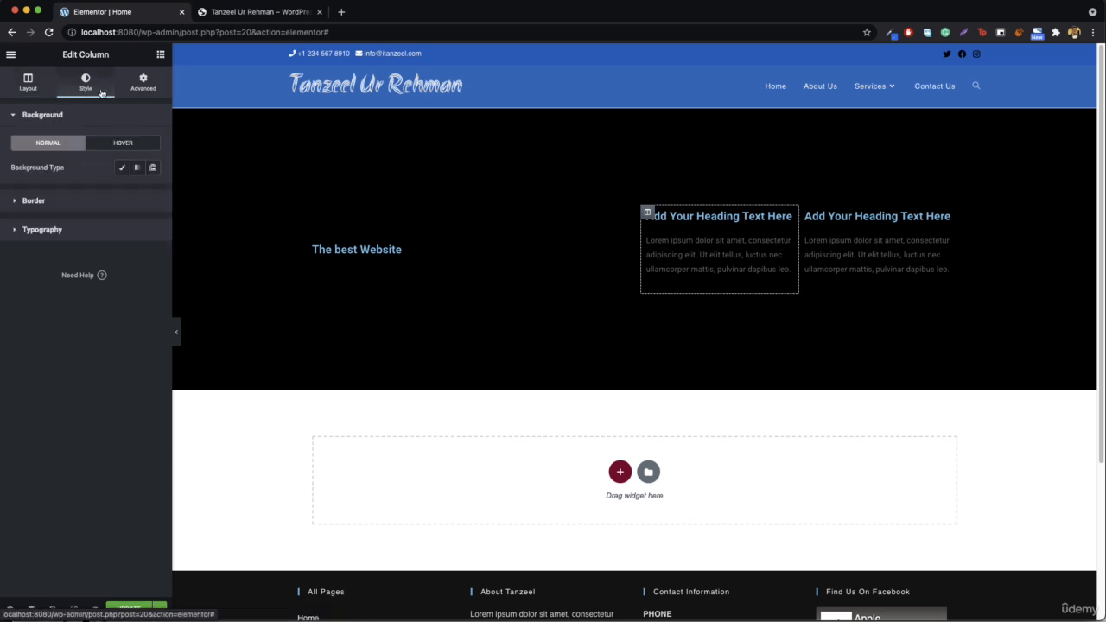
pyautogui.click(122, 168)
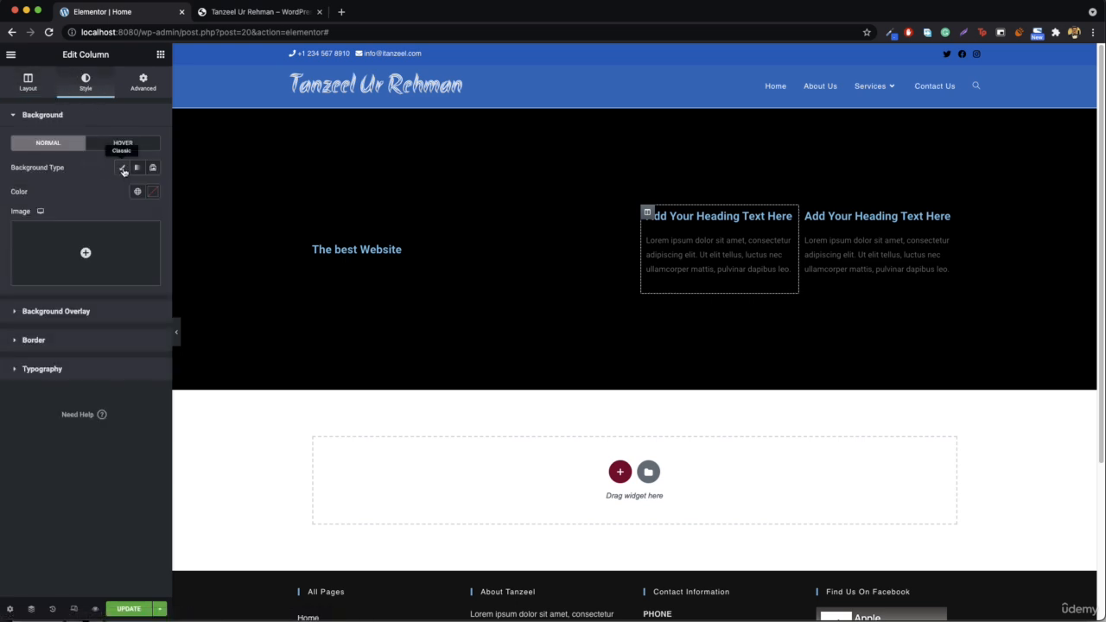
pyautogui.click(156, 198)
pyautogui.moveTo(109, 291); pyautogui.dragTo(21, 234)
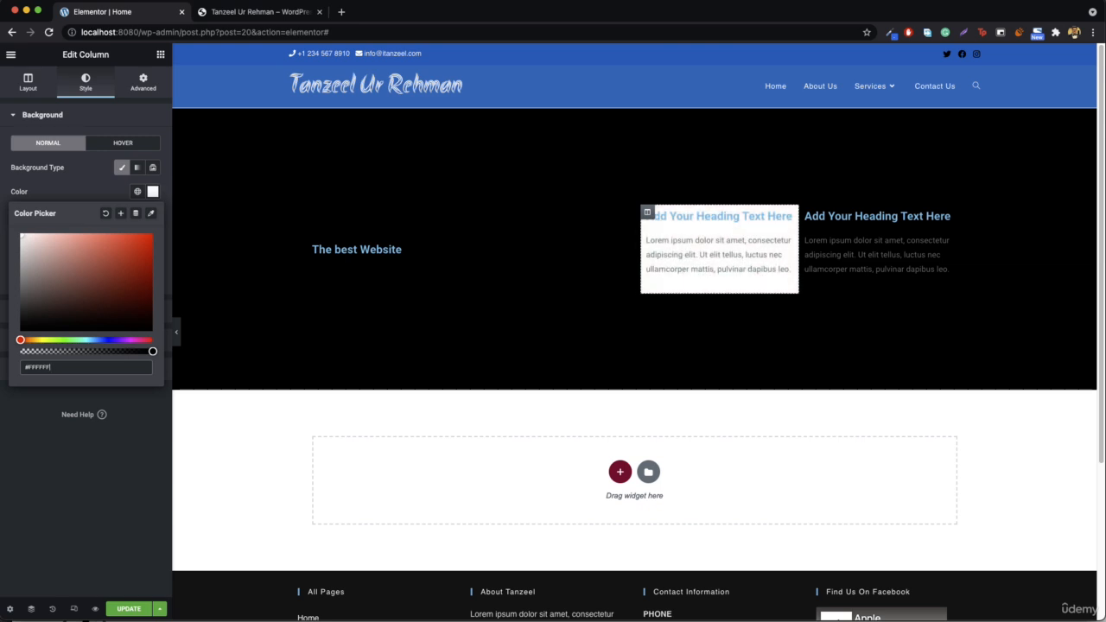
# Copy the first inner column and paste its style onto the second inner column.
pyautogui.rightClick(647, 214)
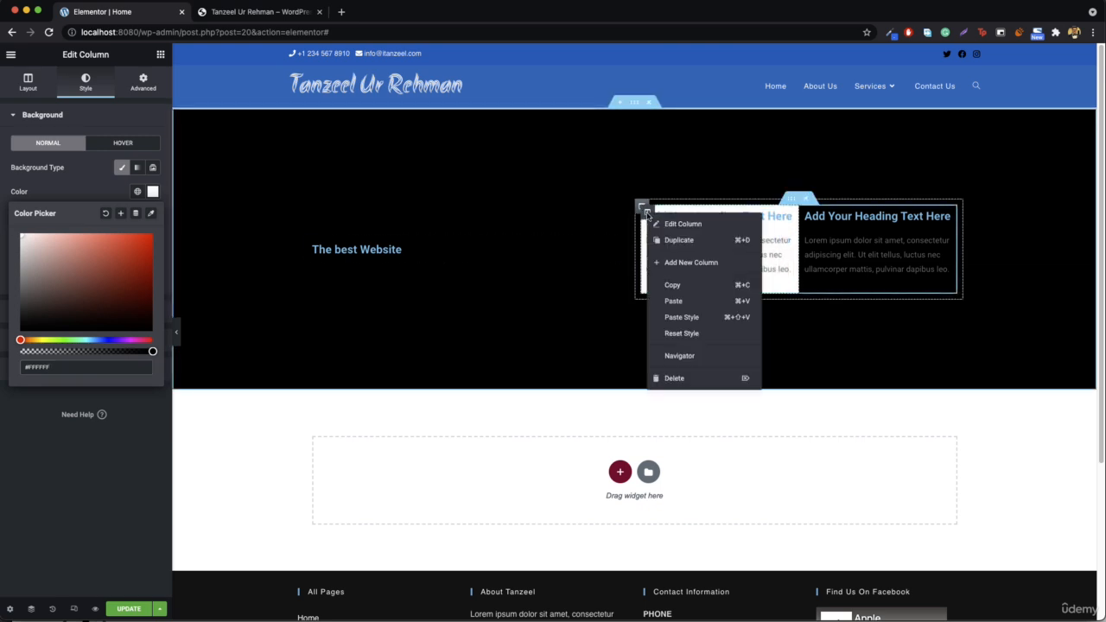
pyautogui.click(686, 285)
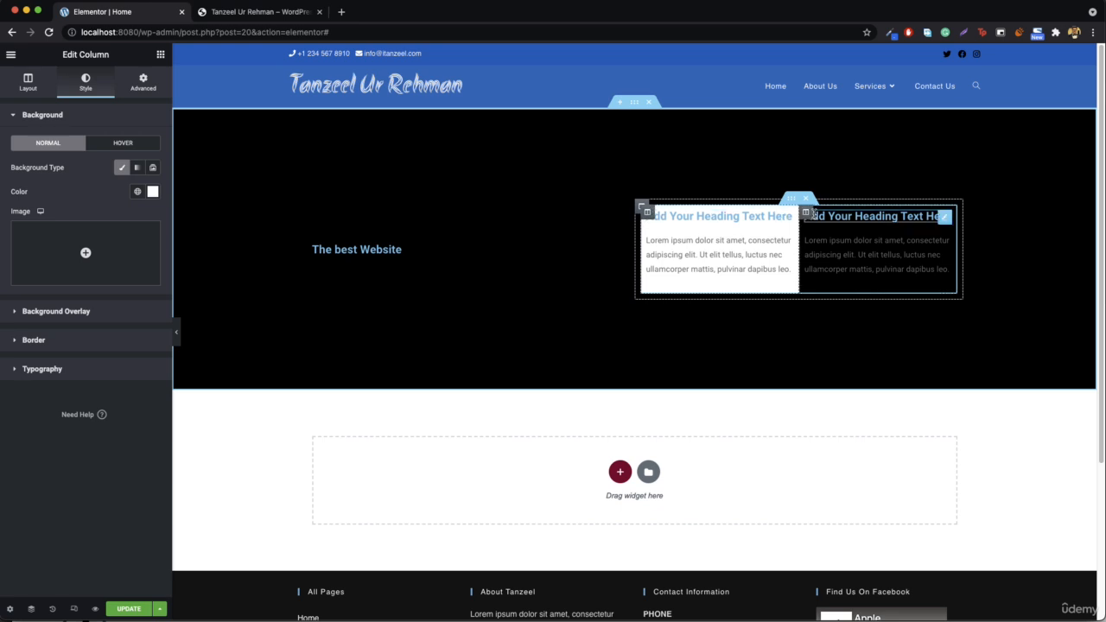
pyautogui.rightClick(805, 214)
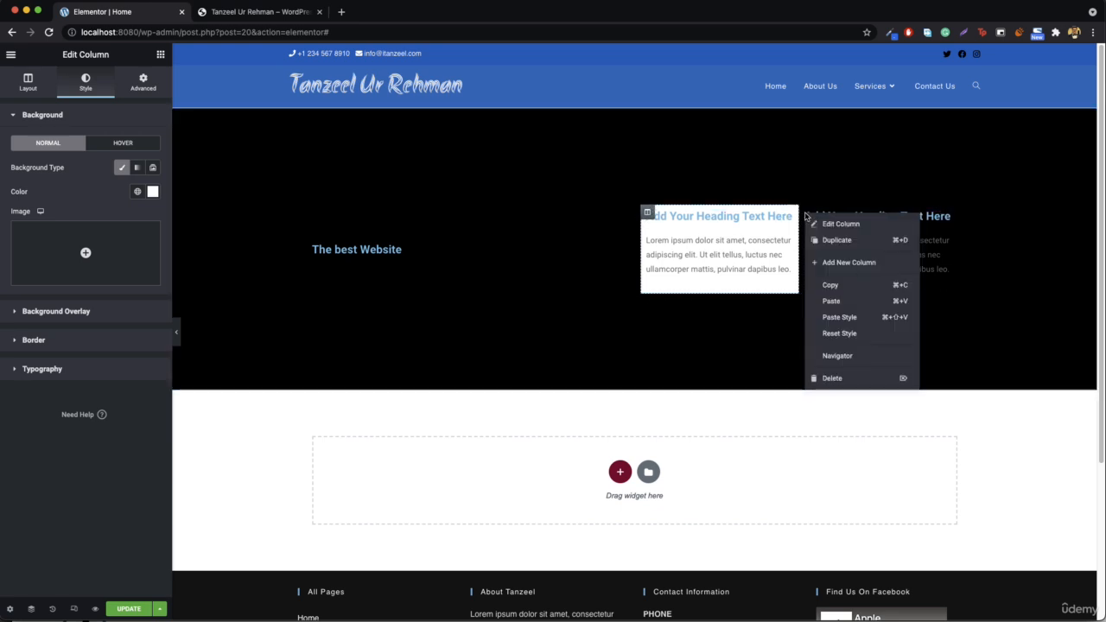
pyautogui.click(873, 318)
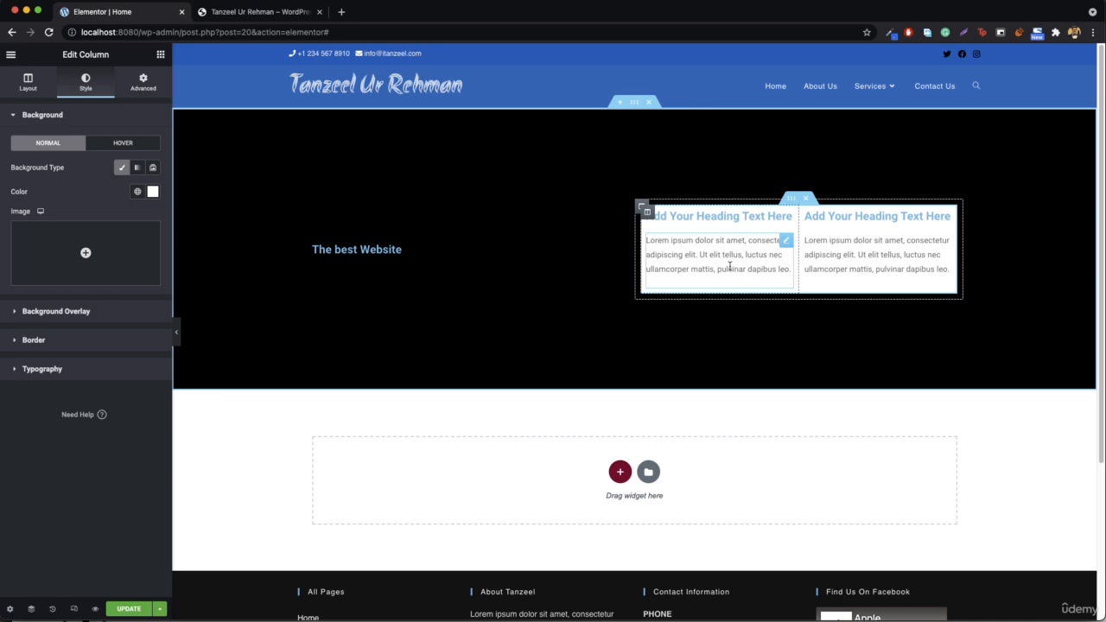
# Preview the page at full width and compare it with the Photoshop mockup, examining the gaps between the four service cards.
pyautogui.click(177, 332)
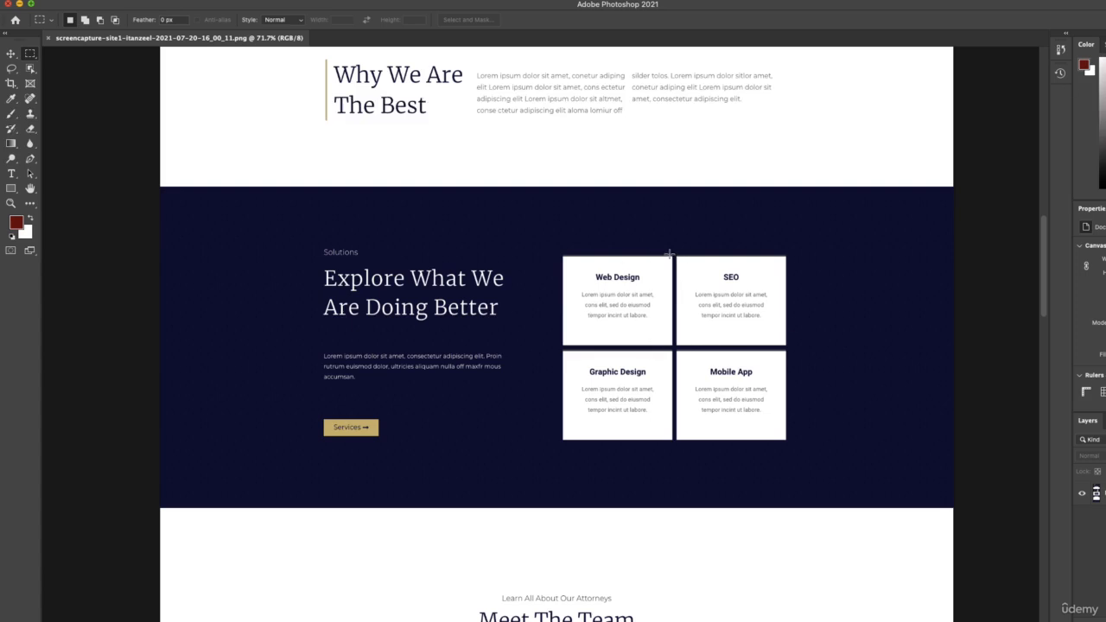
pyautogui.moveTo(670, 251); pyautogui.dragTo(678, 444)
pyautogui.moveTo(557, 345); pyautogui.dragTo(796, 350)
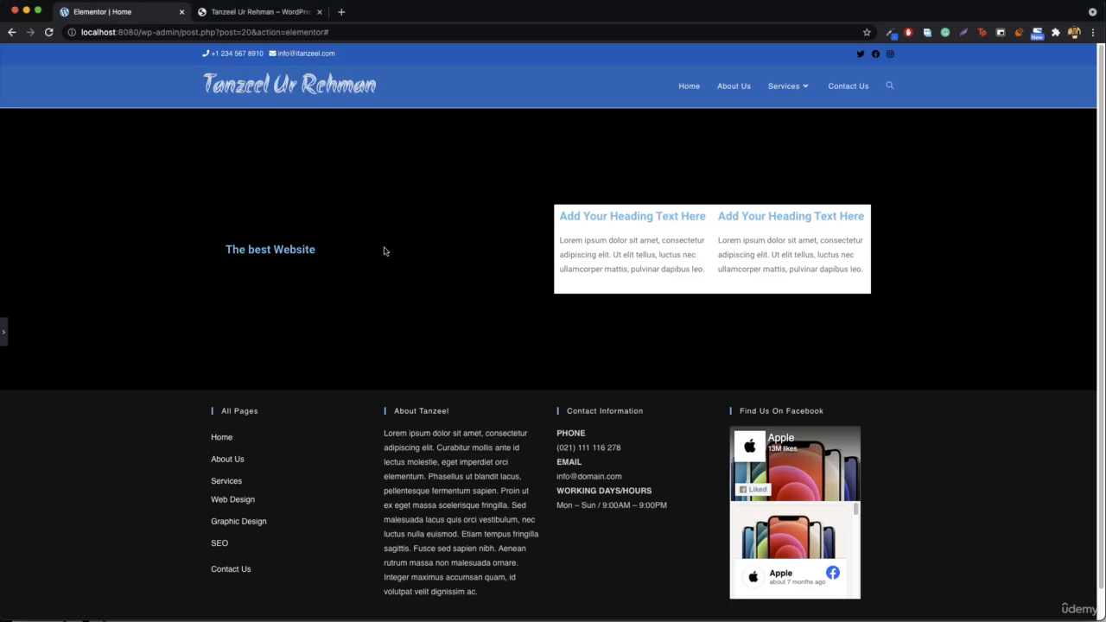
pyautogui.click(3, 329)
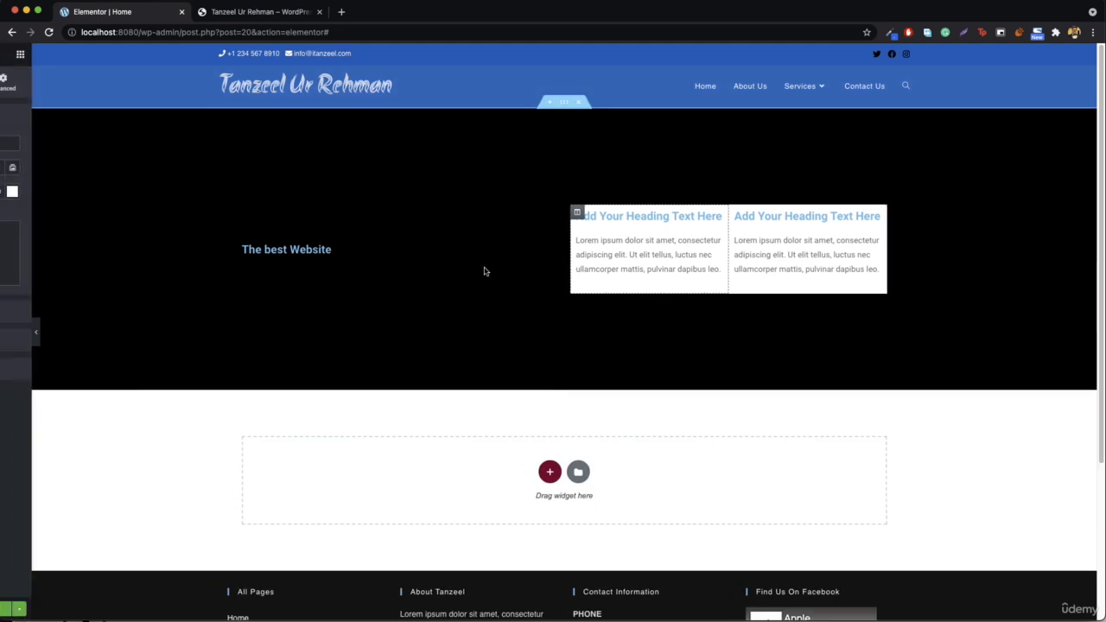
# Give the first inner column a semi-transparent red box shadow with horizontal 34, vertical 18 and blur 23.
pyautogui.rightClick(646, 212)
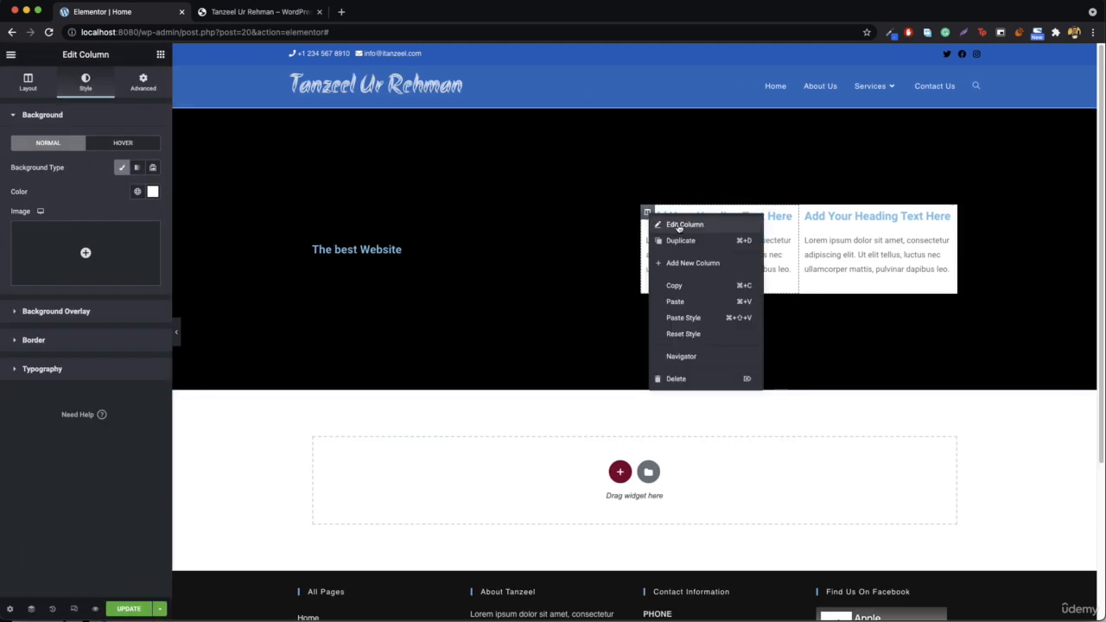
pyautogui.click(679, 225)
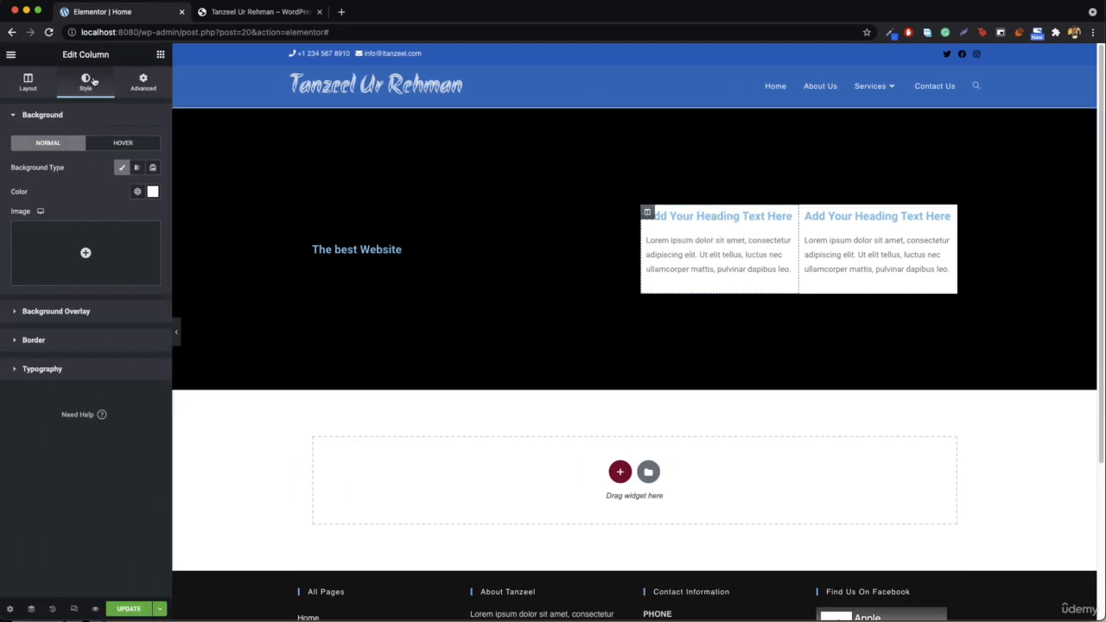
pyautogui.click(39, 340)
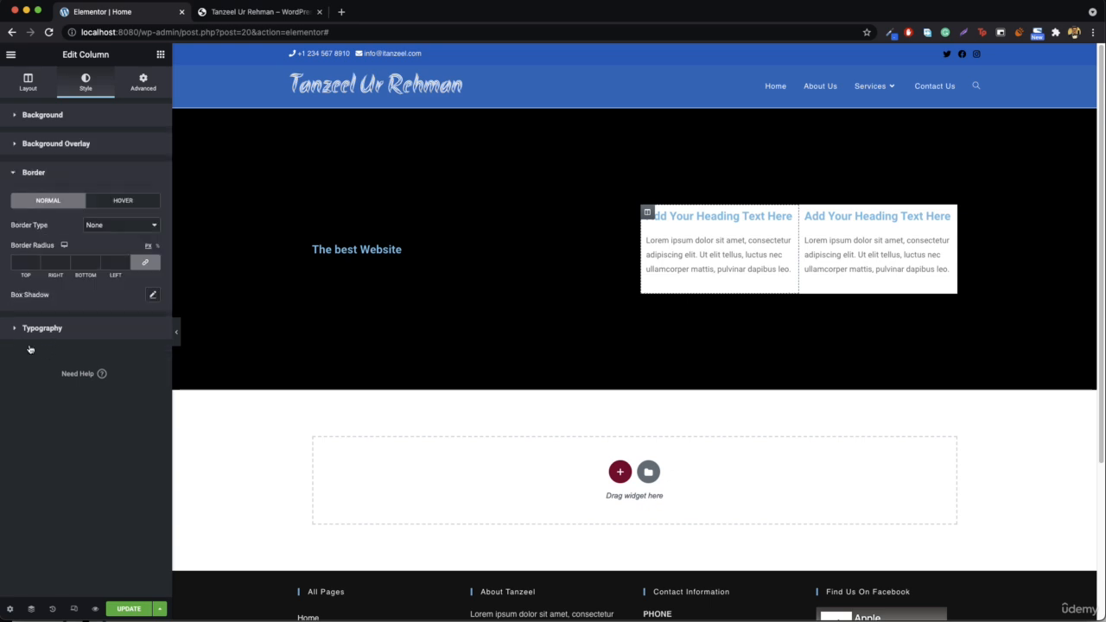
pyautogui.click(152, 297)
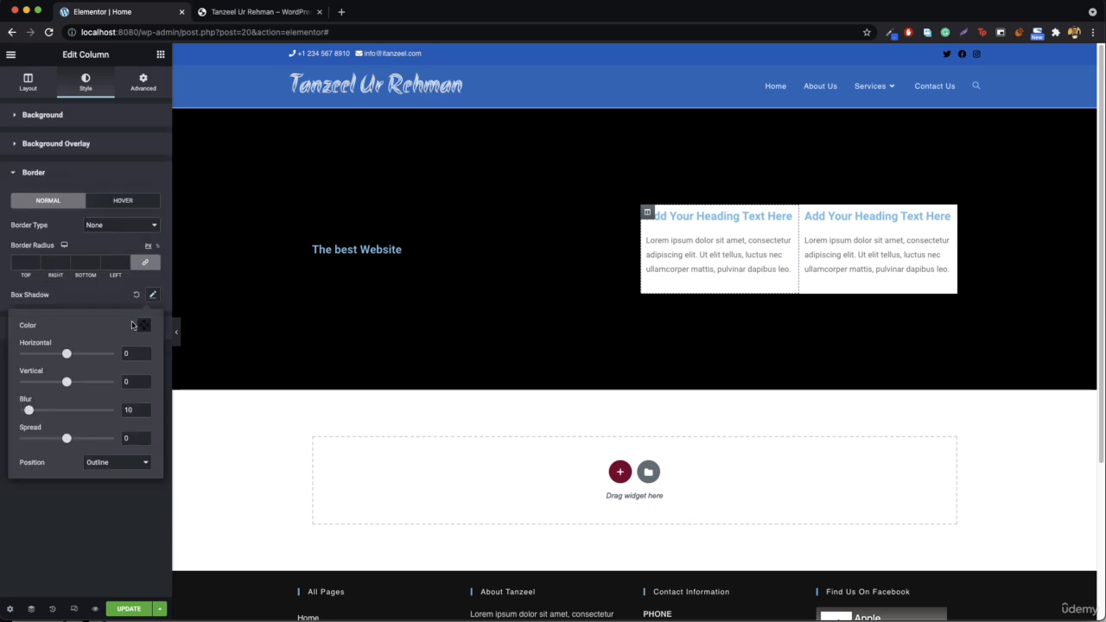
pyautogui.click(145, 330)
pyautogui.moveTo(129, 410); pyautogui.dragTo(216, 370)
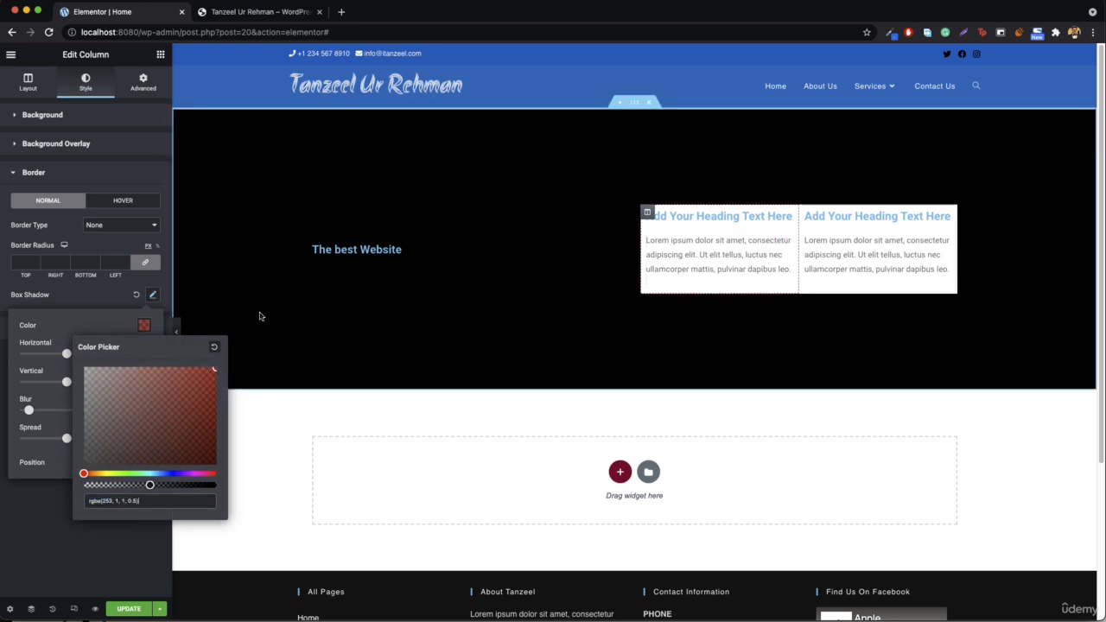
pyautogui.click(147, 327)
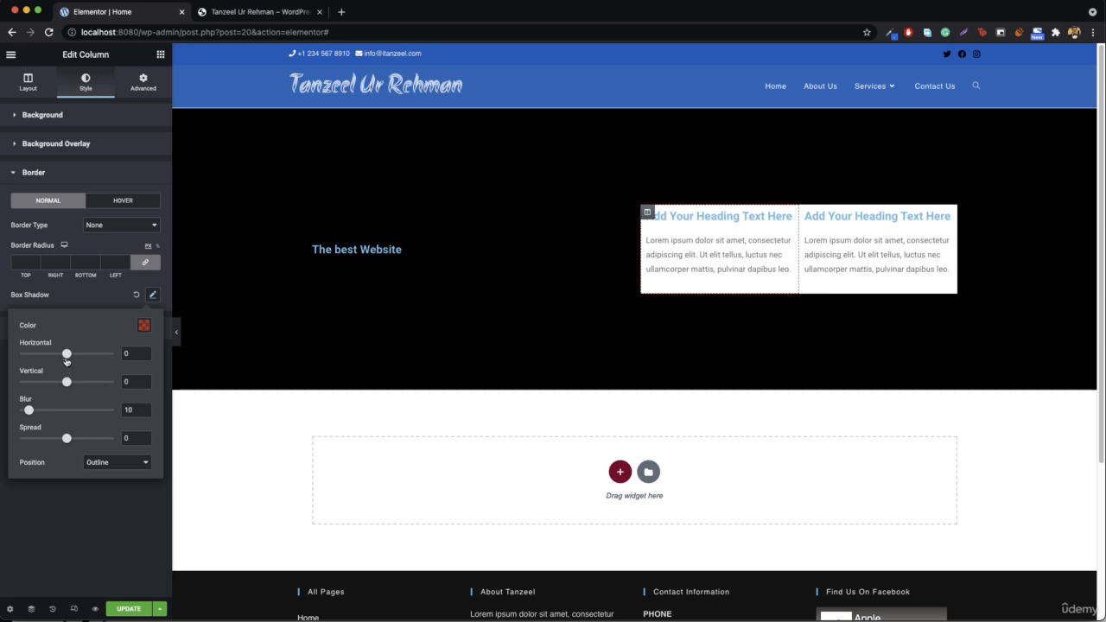
pyautogui.moveTo(68, 356); pyautogui.dragTo(40, 411)
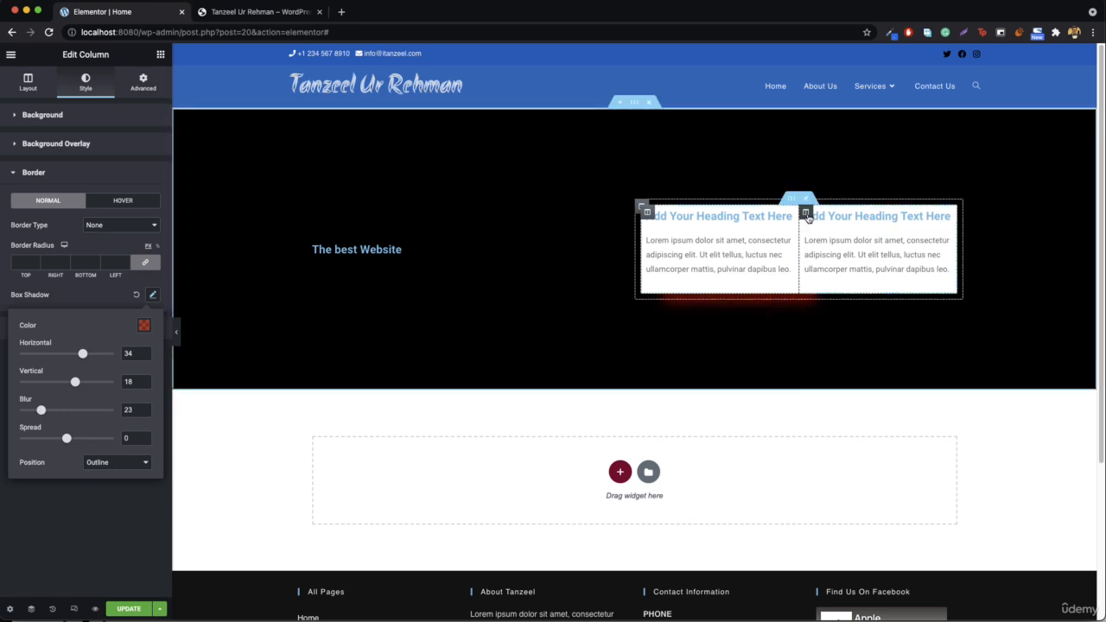
# Delete the second inner column and preview the page at full width.
pyautogui.rightClick(807, 215)
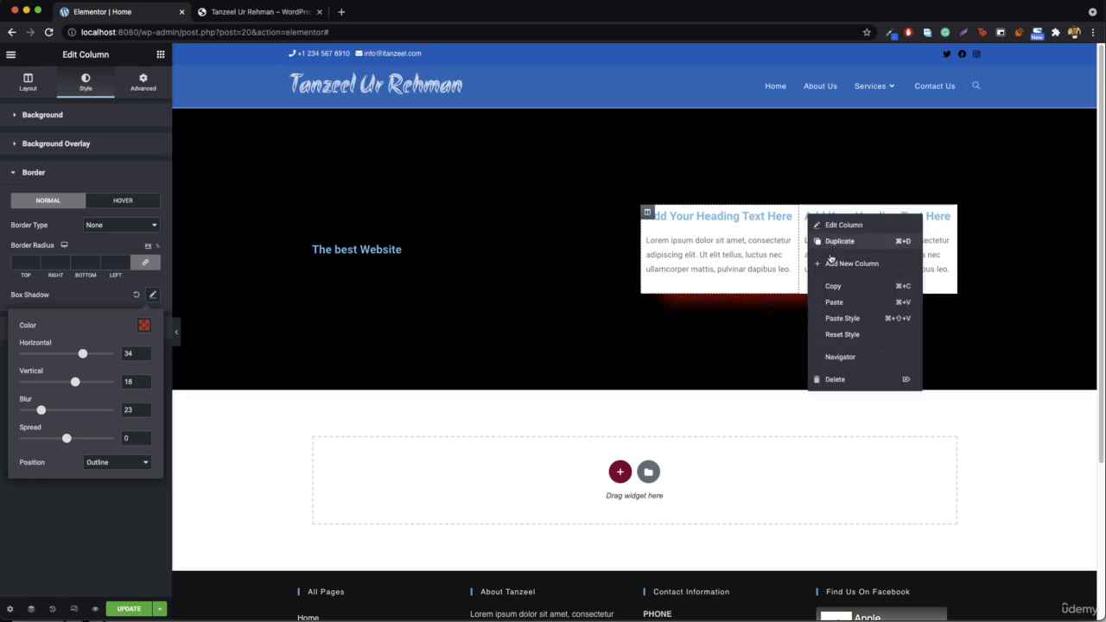
pyautogui.click(834, 379)
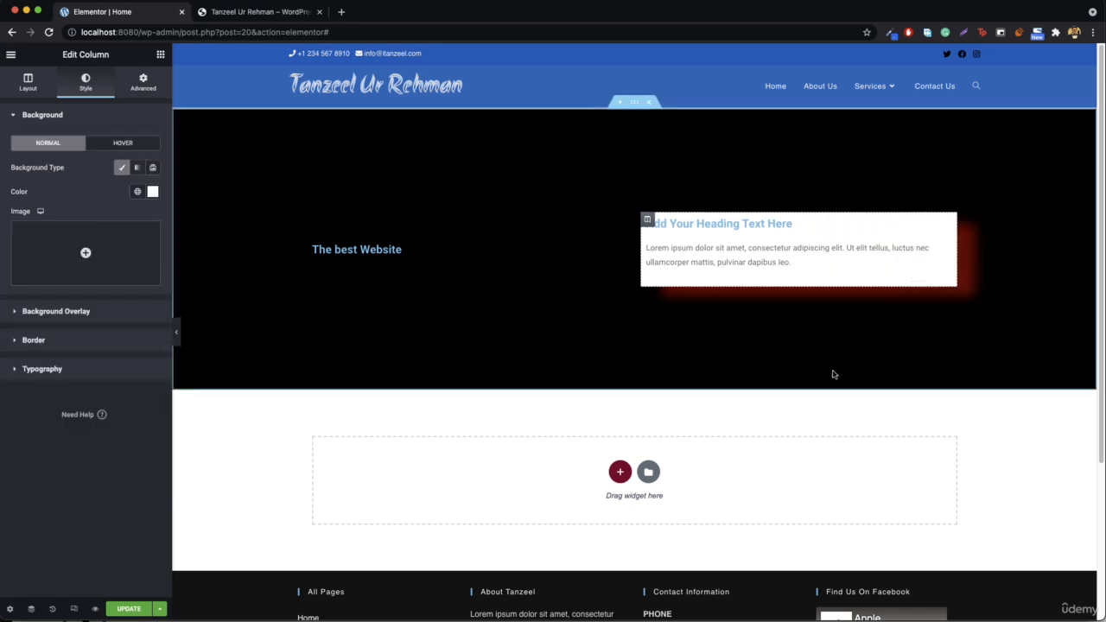
pyautogui.click(176, 331)
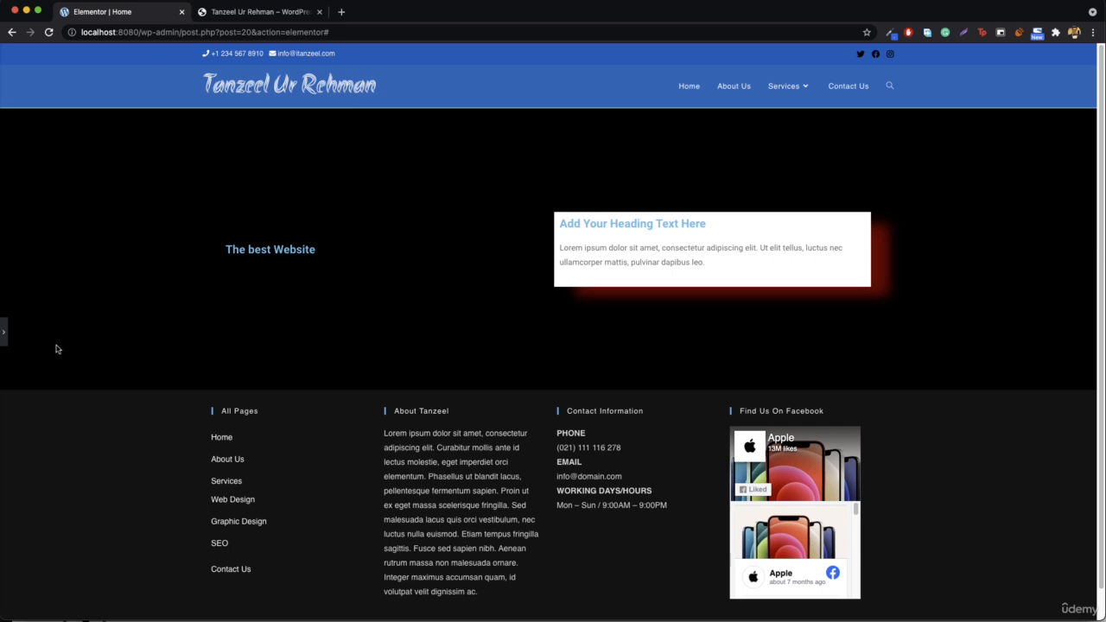
pyautogui.click(3, 332)
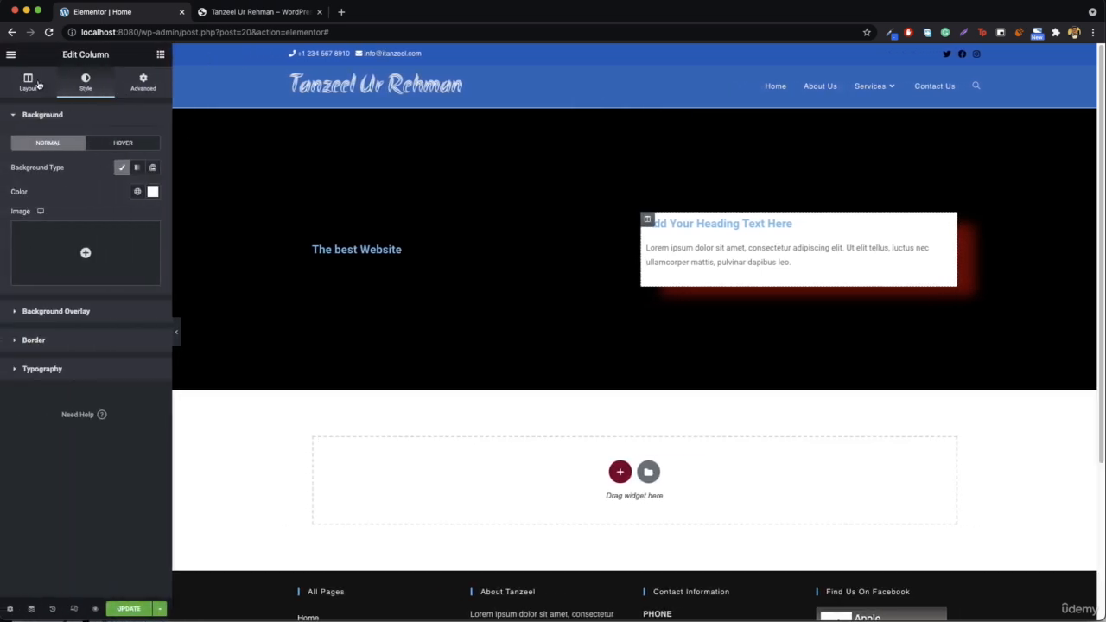
# Set the remaining inner column's width to 100%.
pyautogui.click(35, 84)
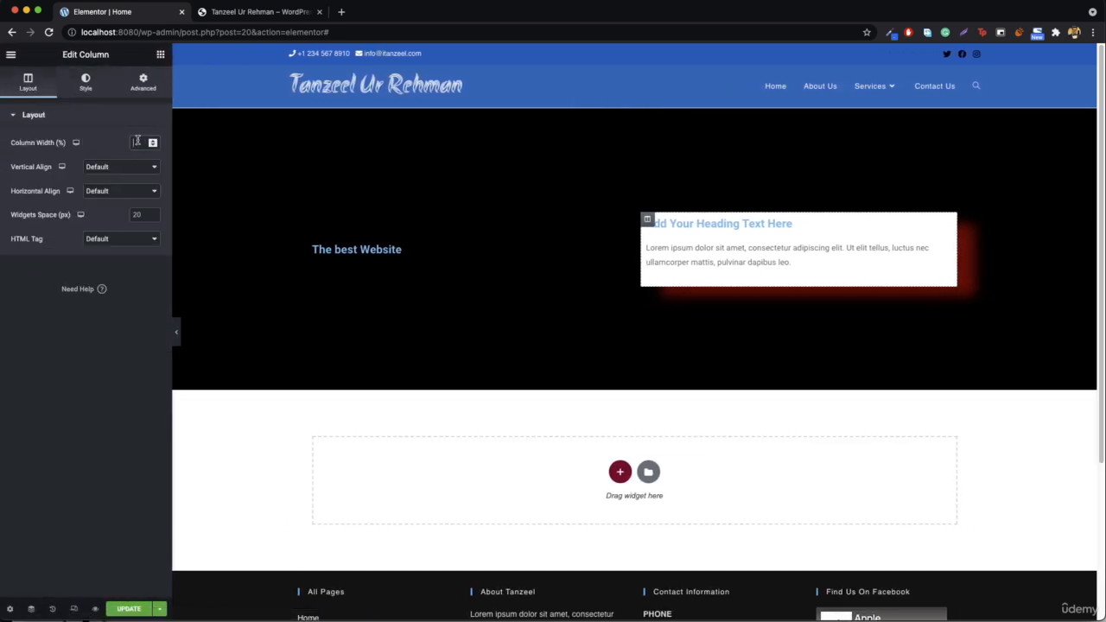
pyautogui.click(137, 141)
pyautogui.write('100')
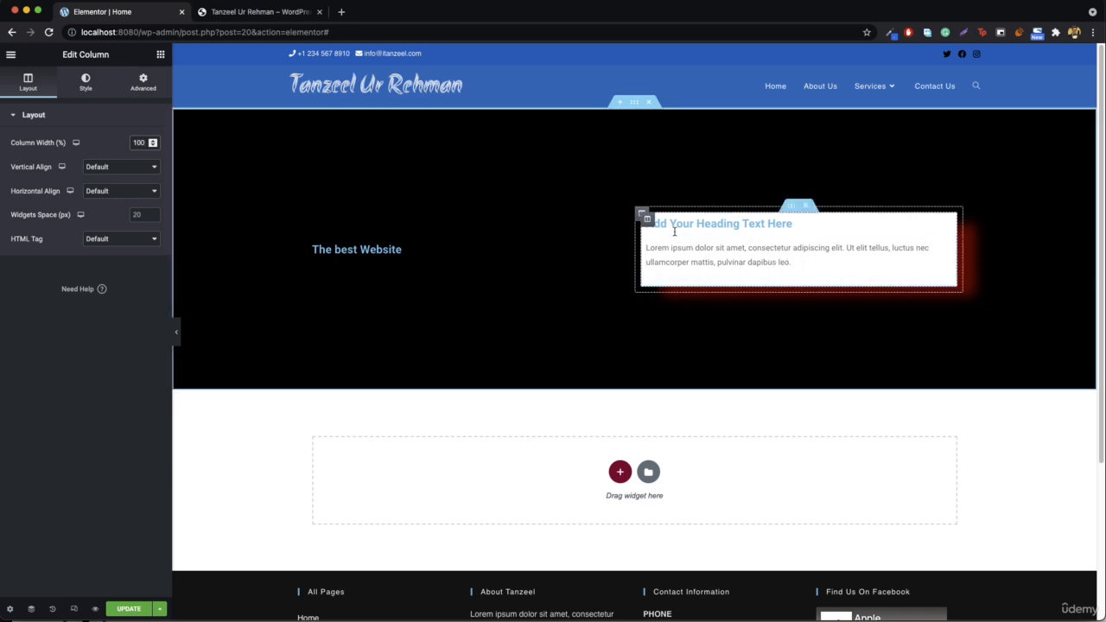
# Add a new column to the inner section and set its width to 30%.
pyautogui.rightClick(650, 223)
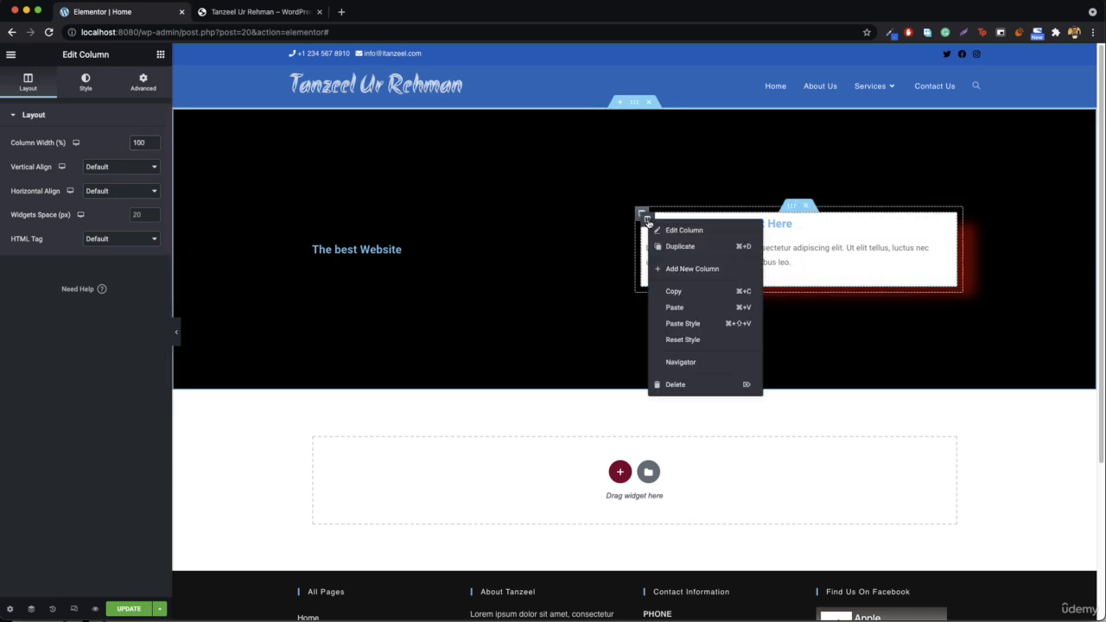
pyautogui.click(696, 273)
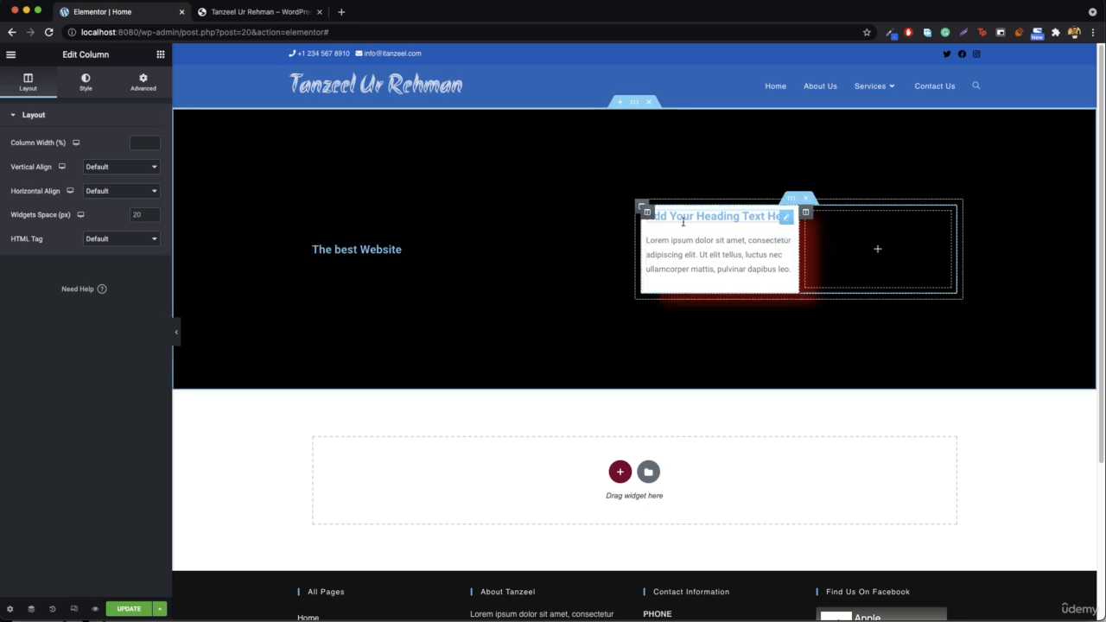
pyautogui.click(136, 143)
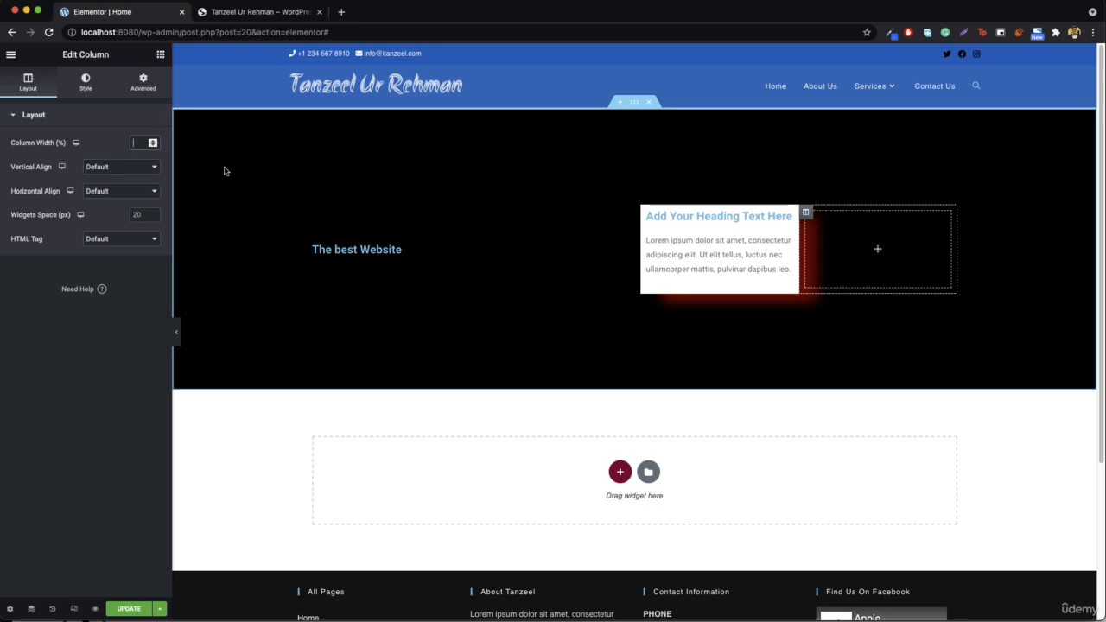
pyautogui.write('30')
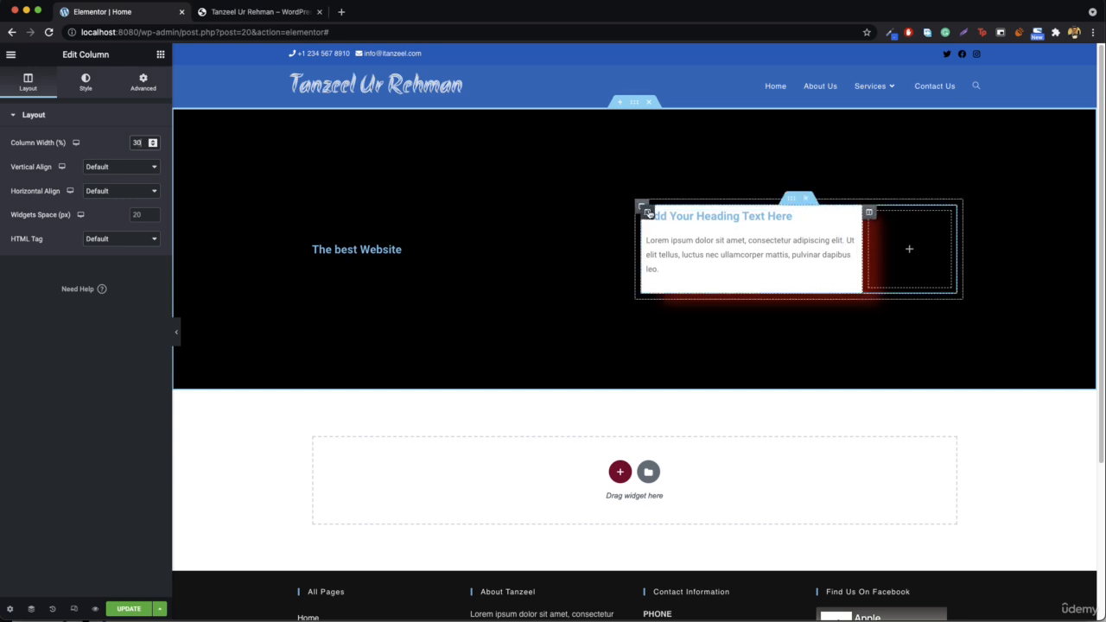
# Set the width of the first inner column, containing the heading and text, to 90%.
pyautogui.moveTo(649, 214); pyautogui.dragTo(653, 214)
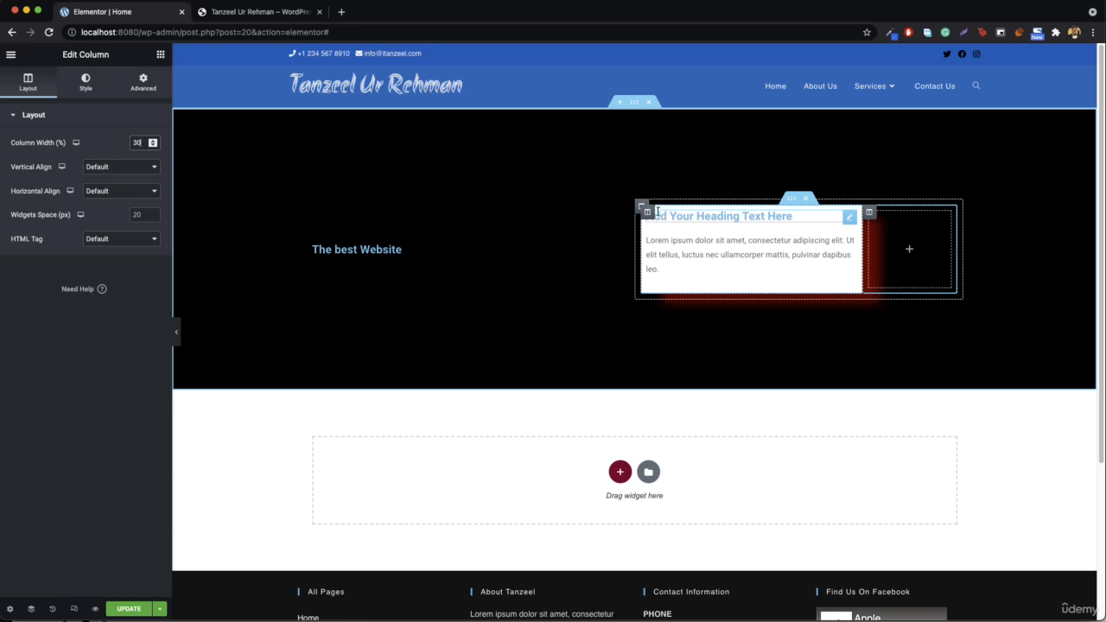
pyautogui.rightClick(648, 211)
pyautogui.click(686, 223)
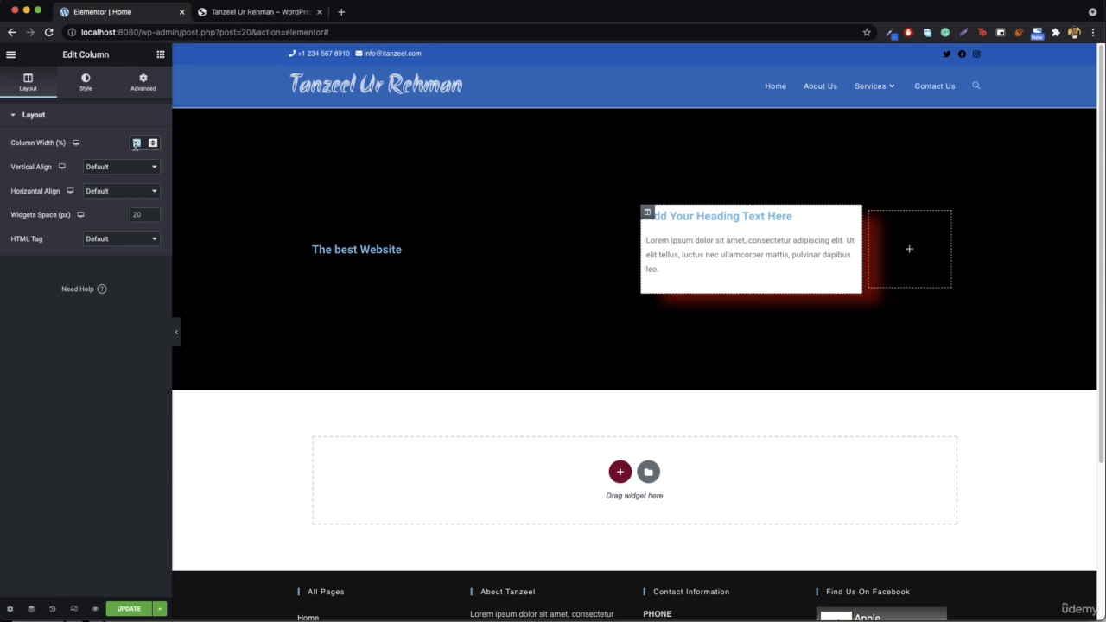
pyautogui.write('90')
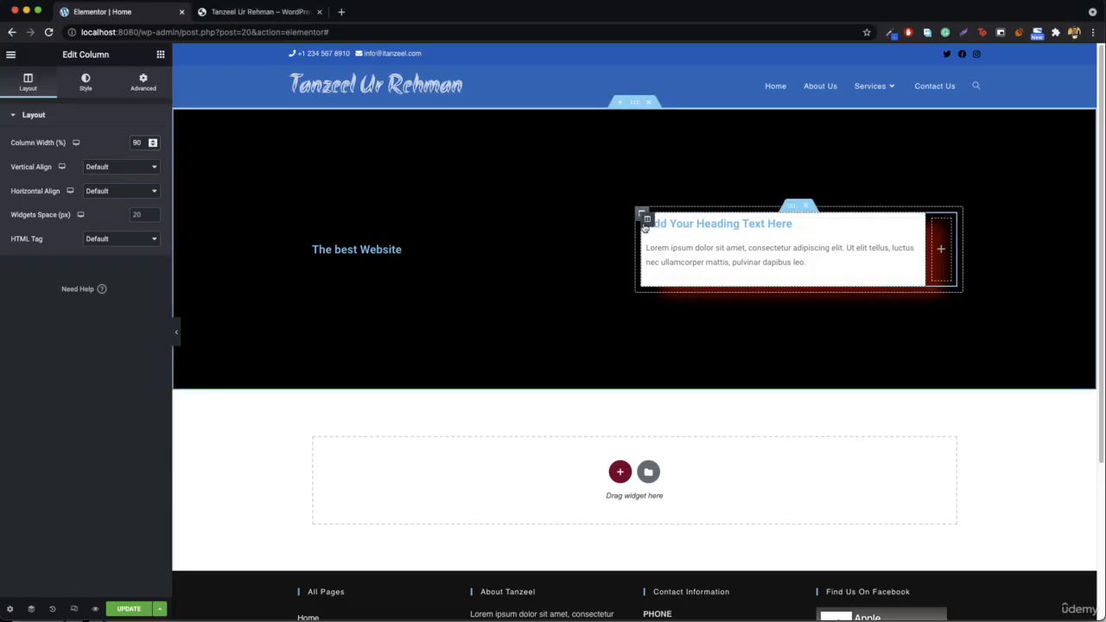
# Give the first inner column a solid border in red.
pyautogui.rightClick(648, 221)
pyautogui.press('Escape')
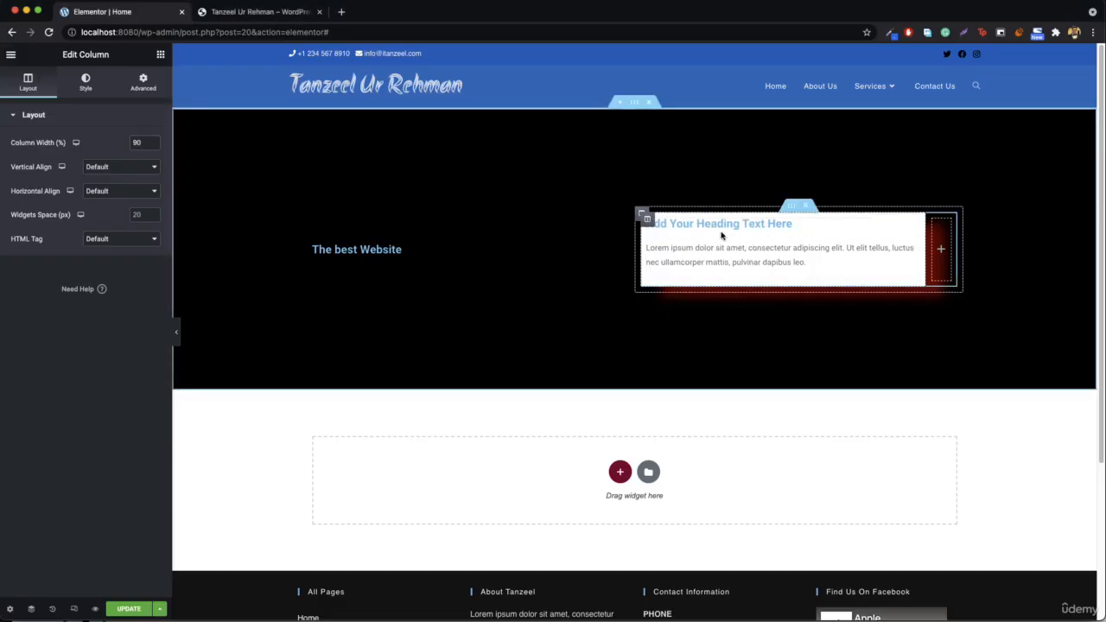
pyautogui.click(85, 82)
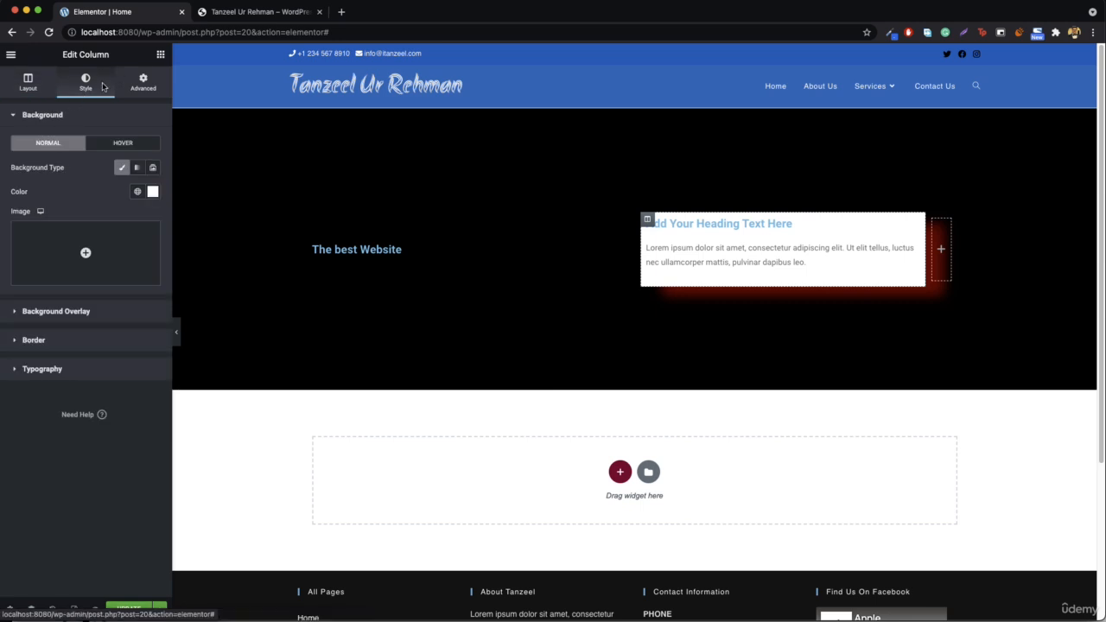
pyautogui.click(34, 340)
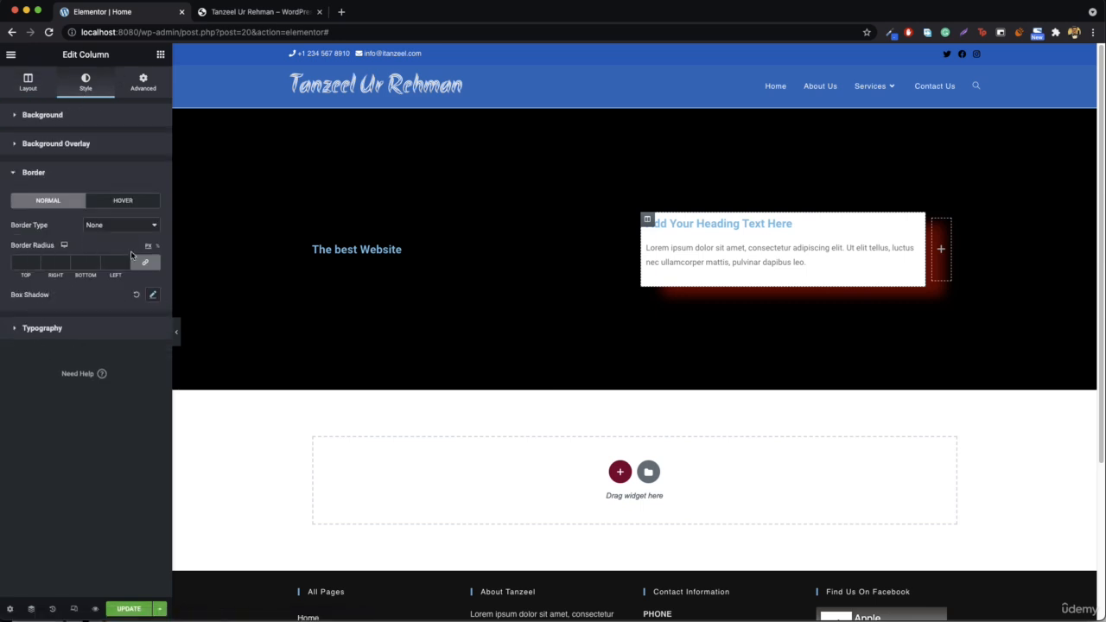
pyautogui.click(119, 228)
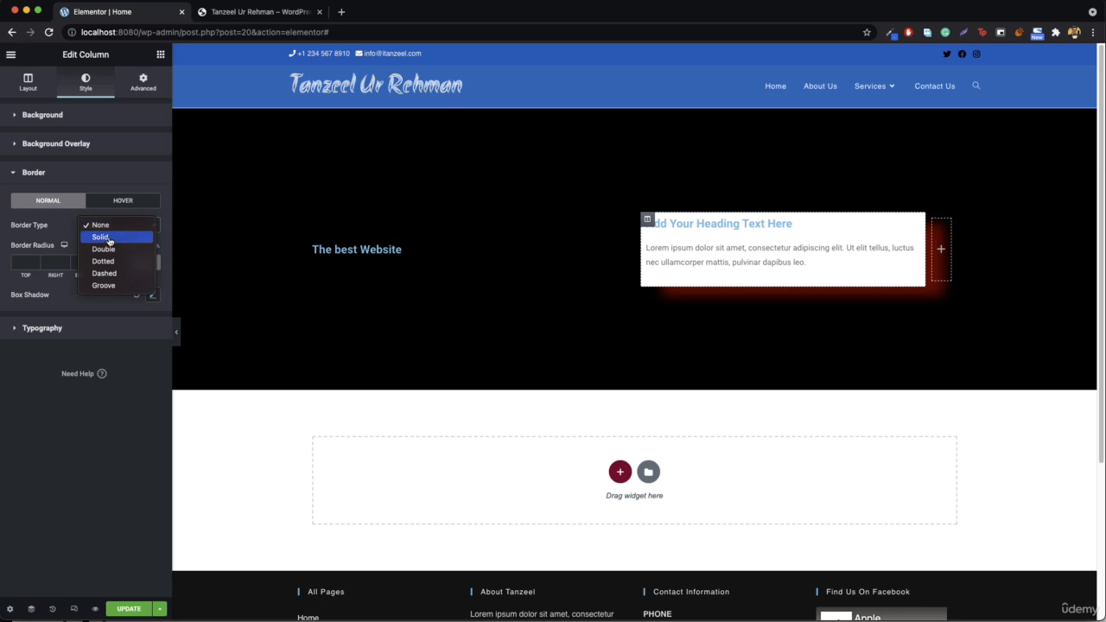
pyautogui.click(110, 239)
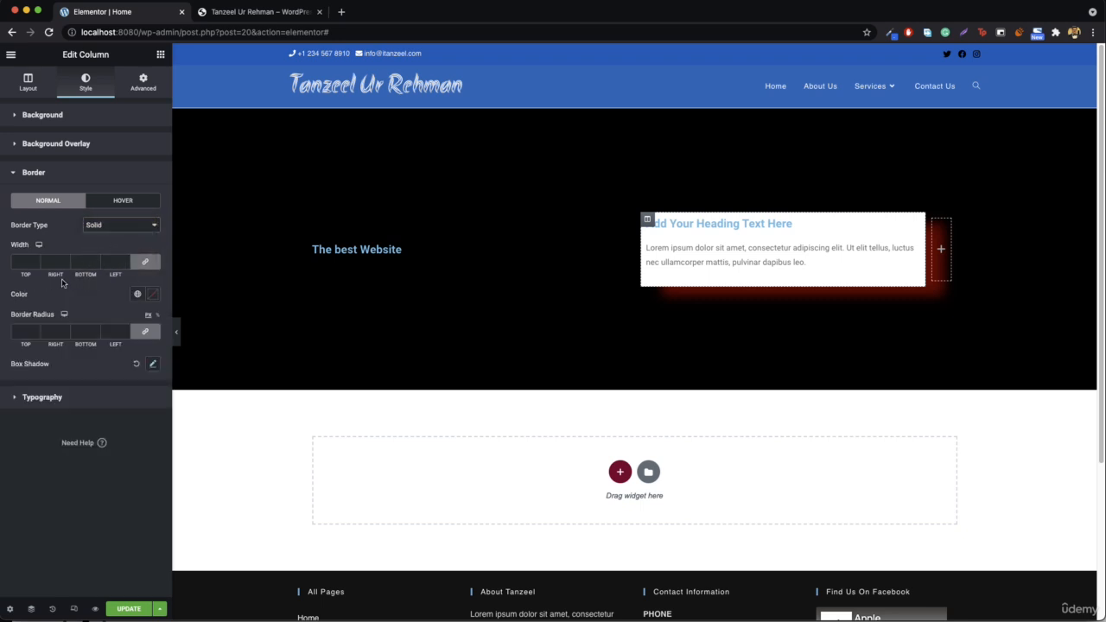
pyautogui.click(153, 294)
pyautogui.click(148, 338)
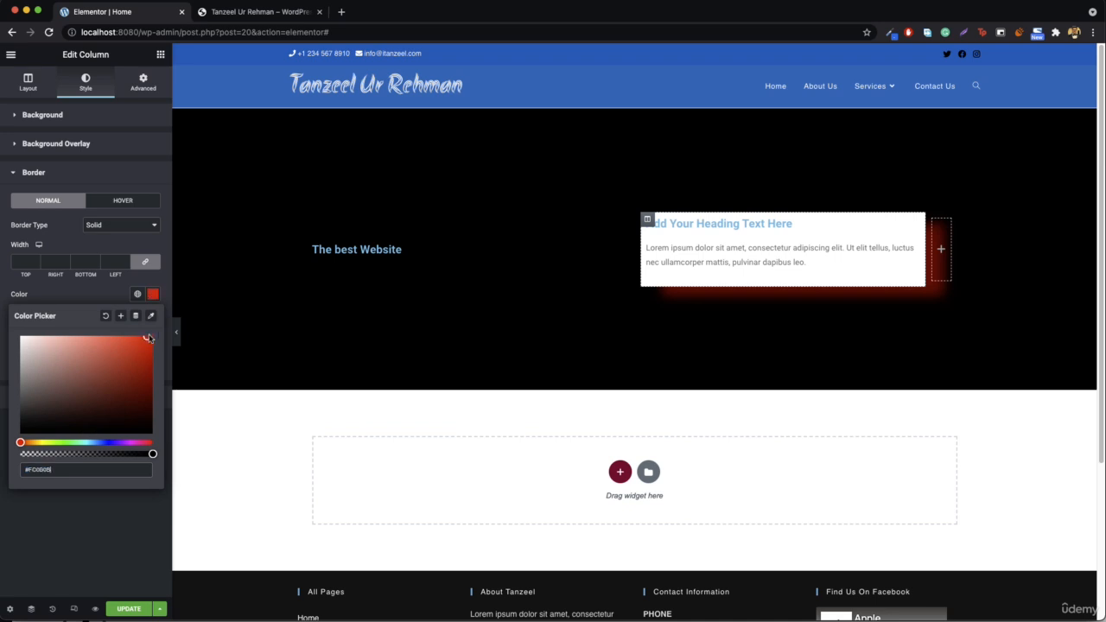
# Set the inner column's border width to 2 on all sides and preview the page at full width.
pyautogui.click(24, 264)
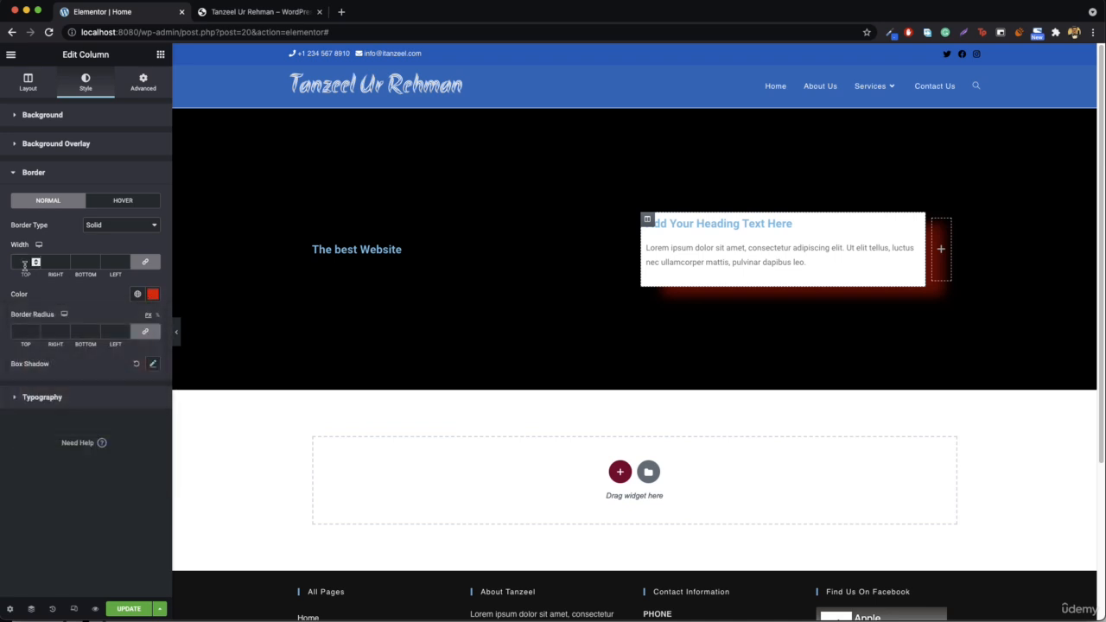
pyautogui.press('Up')
pyautogui.press('Up')
pyautogui.press('Up')
pyautogui.press('Up')
pyautogui.press('Up')
pyautogui.press('Up')
pyautogui.press('Up')
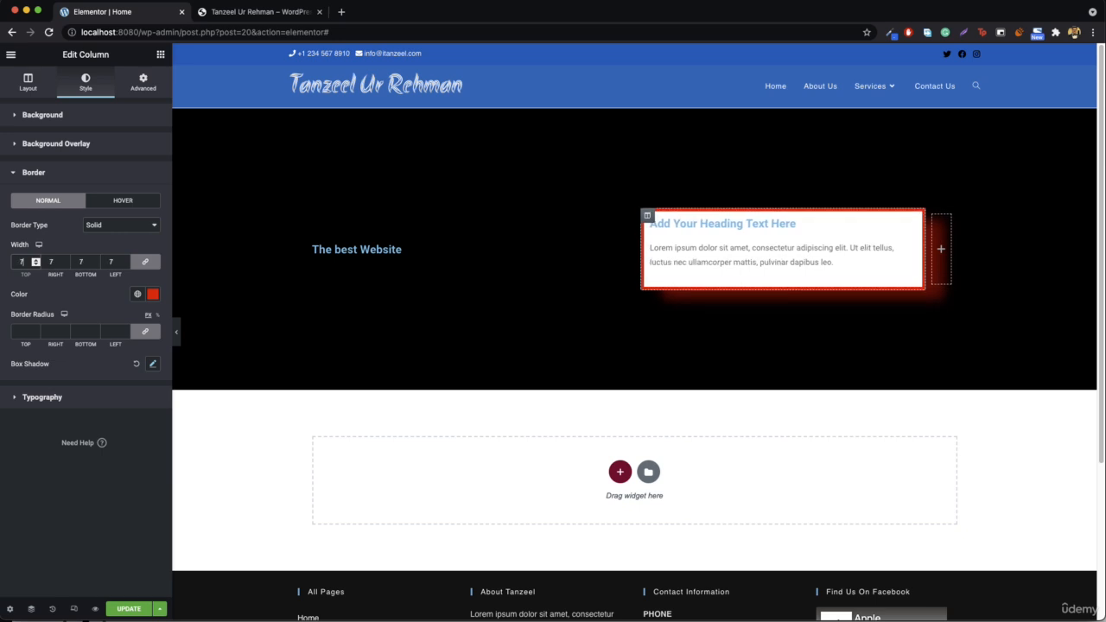
pyautogui.press('Up')
pyautogui.press('Up')
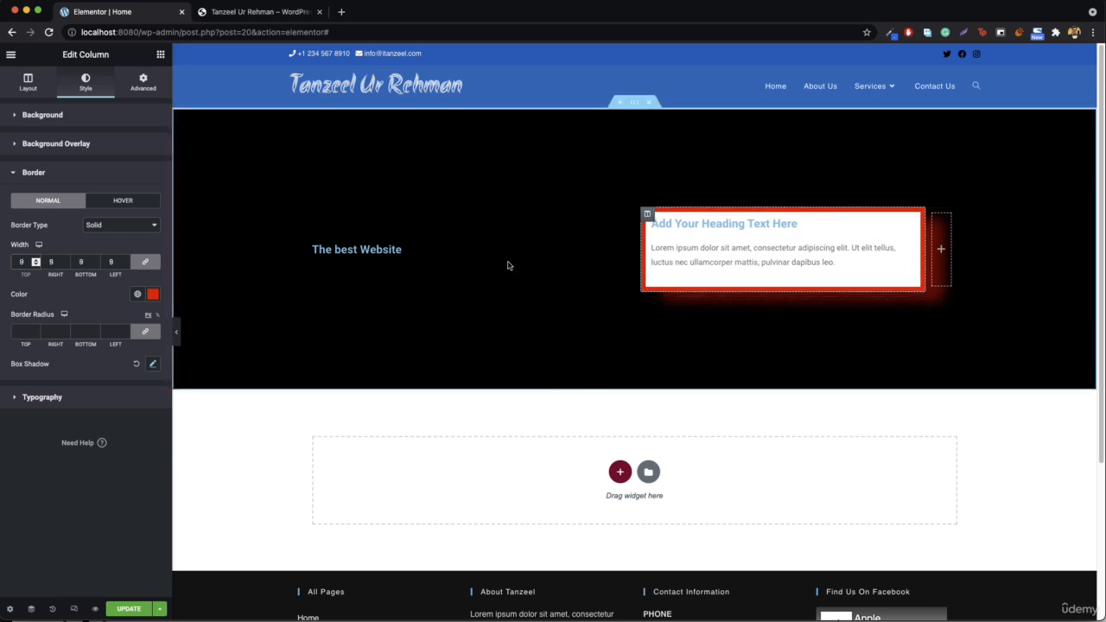
pyautogui.press('Down')
pyautogui.press('Down')
pyautogui.press('Down')
pyautogui.press('Down')
pyautogui.press('Down')
pyautogui.press('Down')
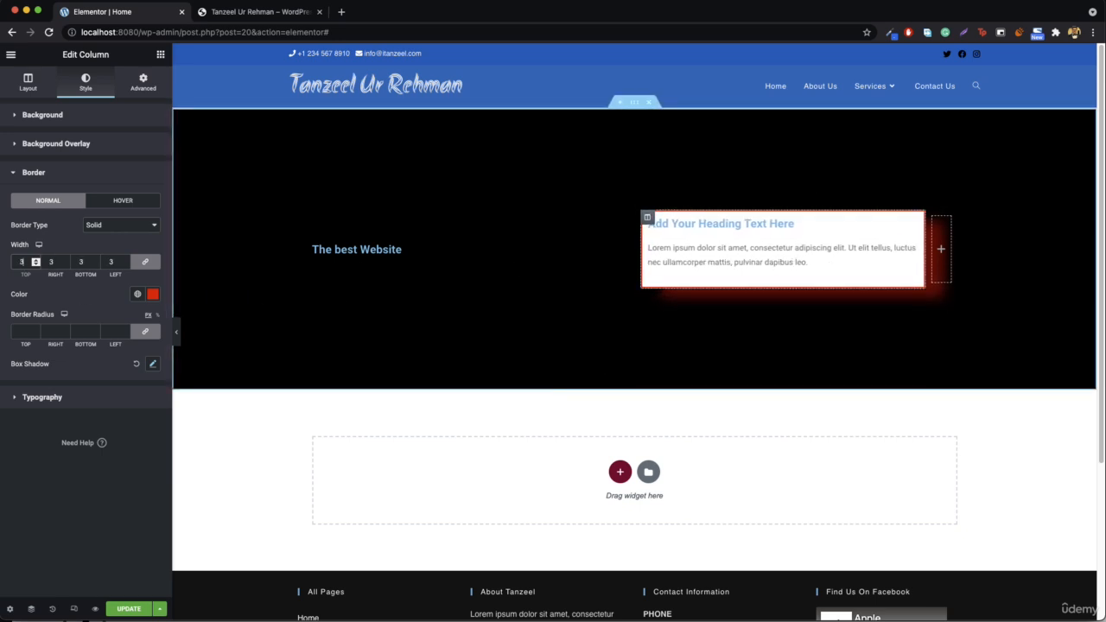
pyautogui.press('Down')
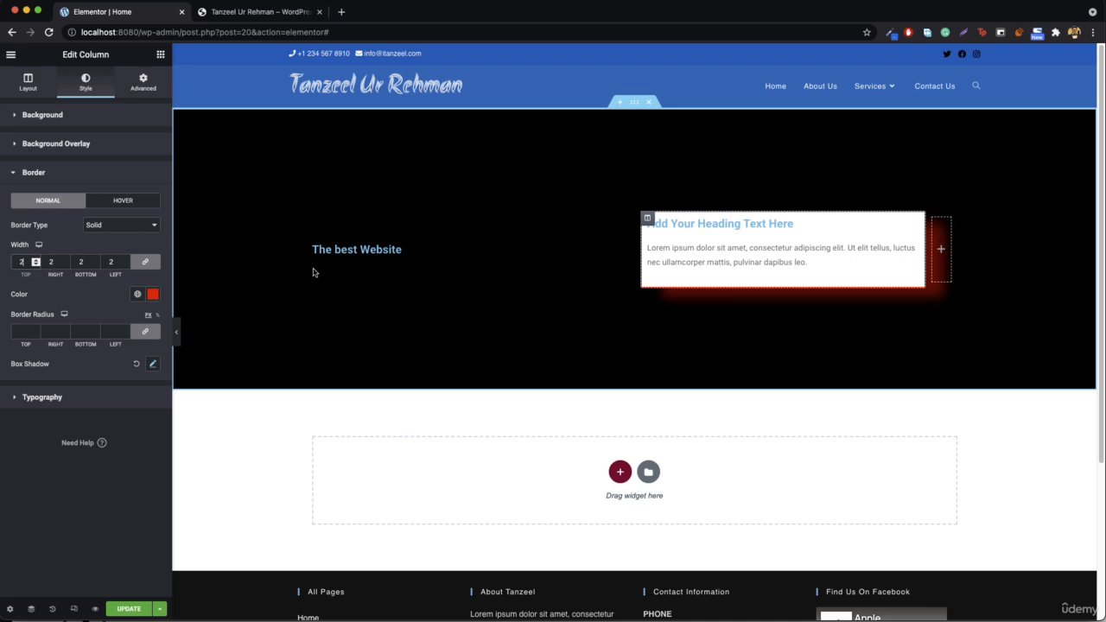
pyautogui.click(176, 331)
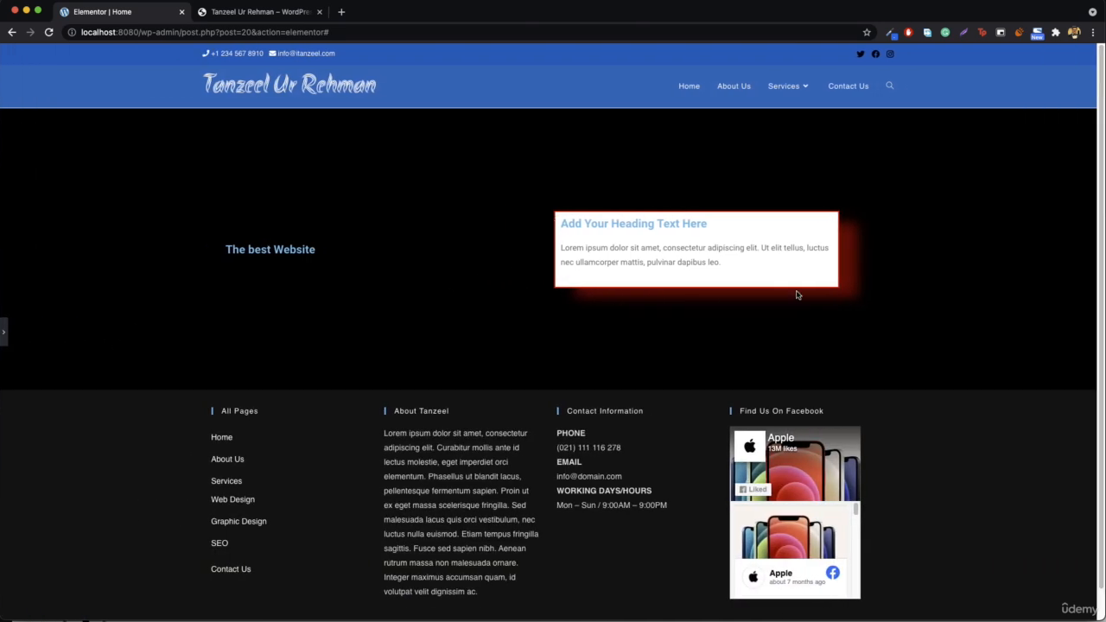
pyautogui.click(4, 330)
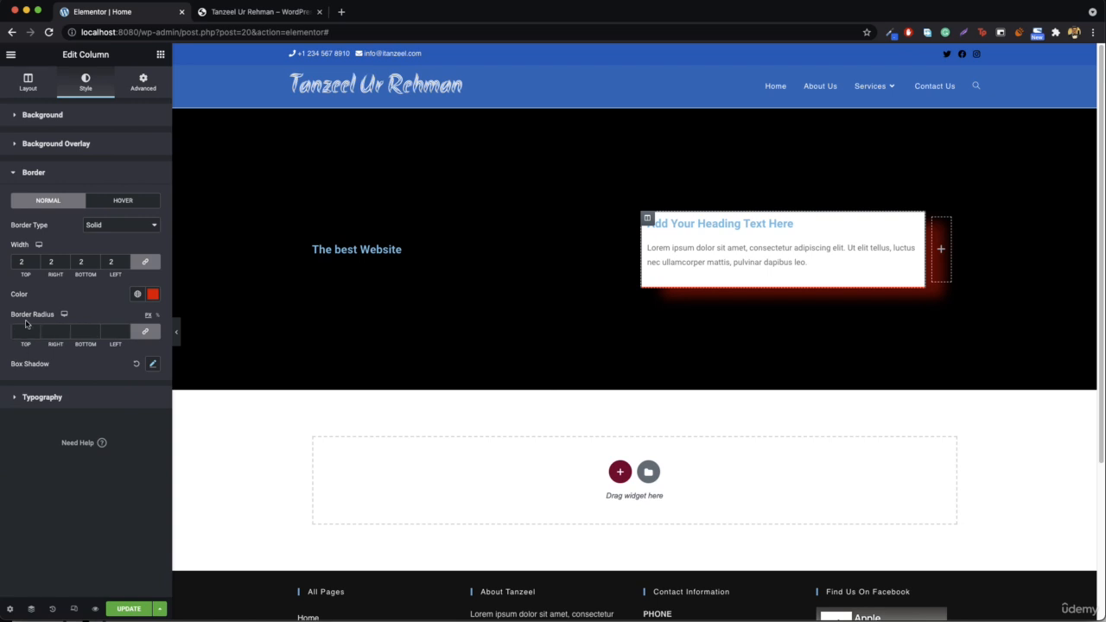
# Set the inner column's border radius to 20 on all sides and compare the card with the mockup's cards in Photoshop.
pyautogui.click(19, 333)
pyautogui.write('0')
pyautogui.click(173, 335)
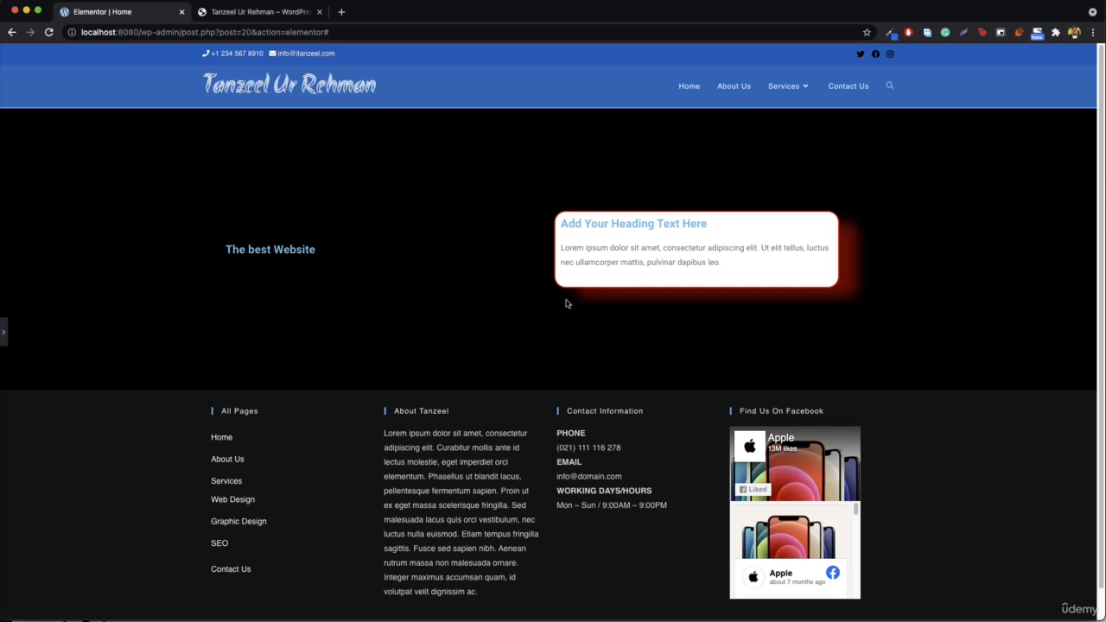
pyautogui.click(4, 331)
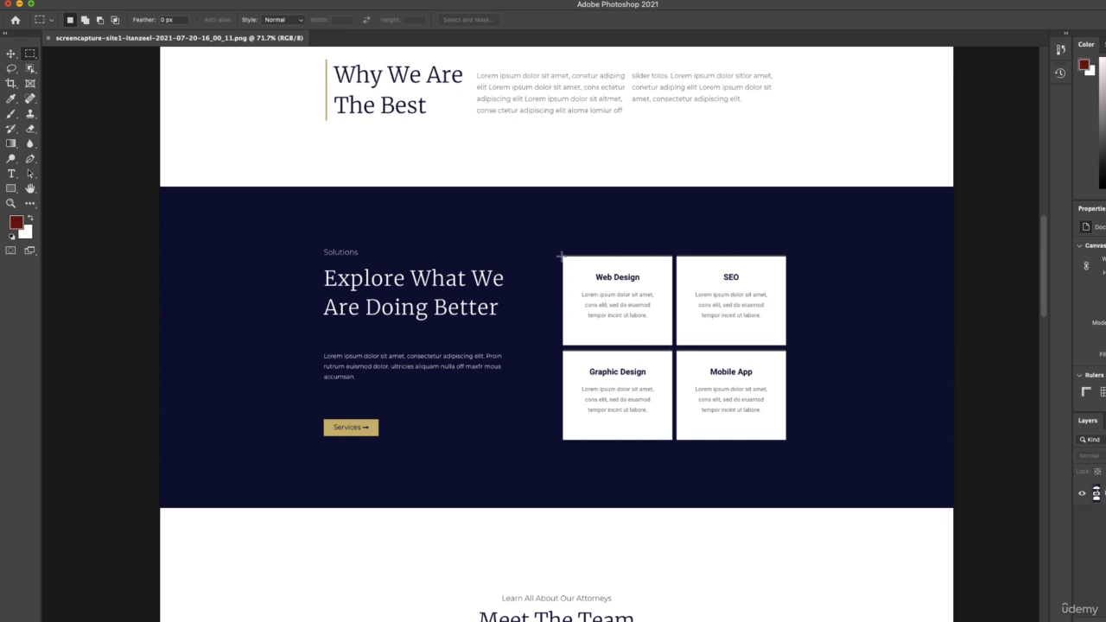
pyautogui.moveTo(562, 256); pyautogui.dragTo(582, 290)
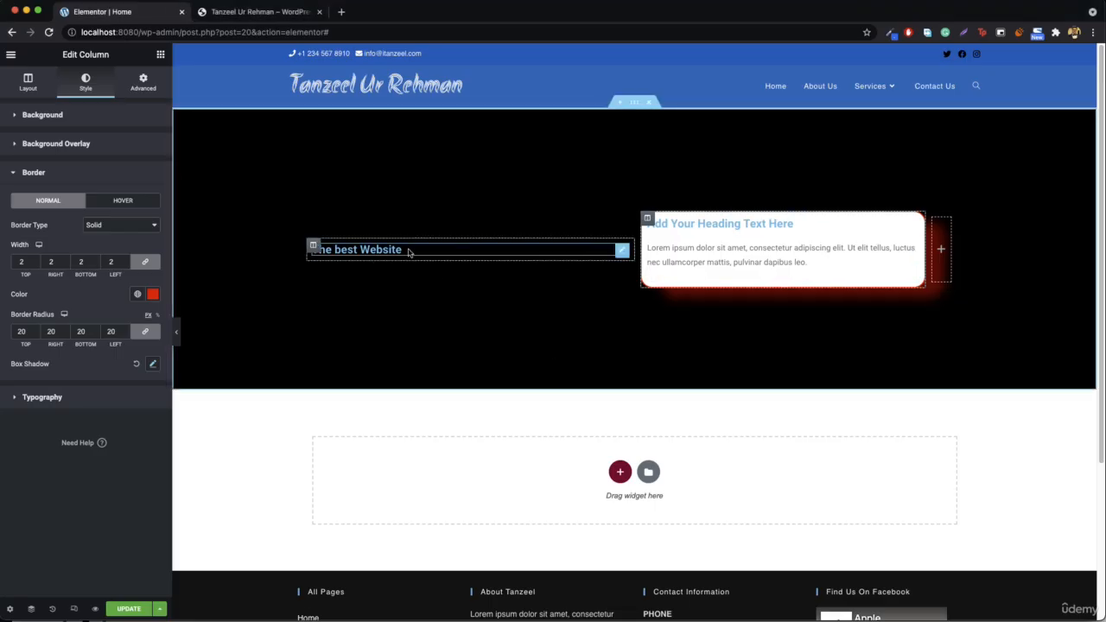
# Append "ghdfhgjfdhgj" to the title of the "The best Website" heading.
pyautogui.rightClick(421, 255)
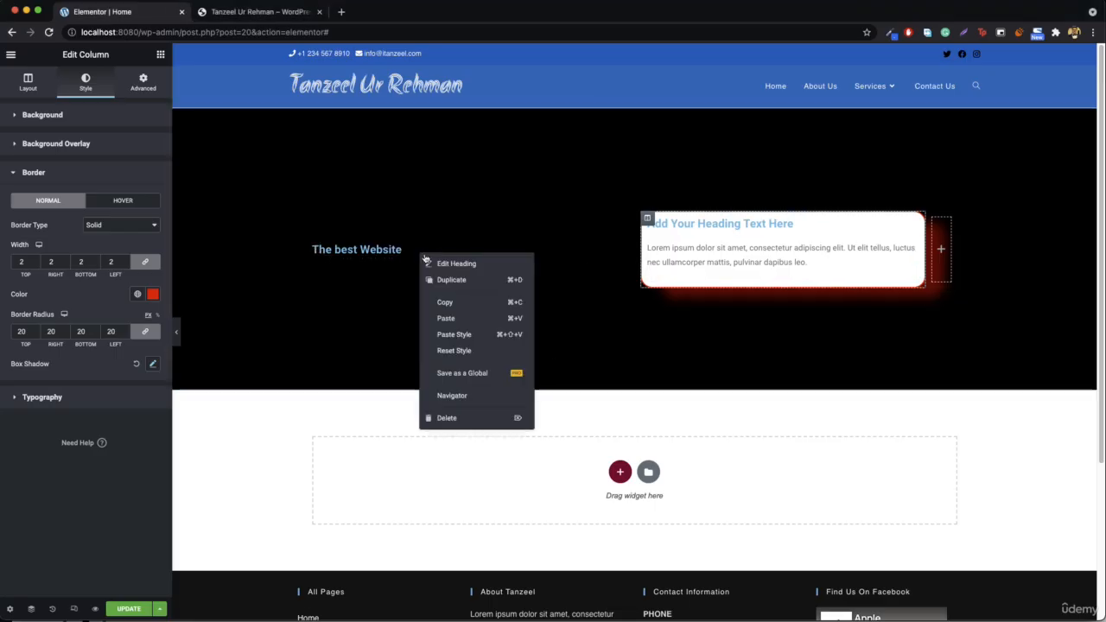
pyautogui.click(440, 266)
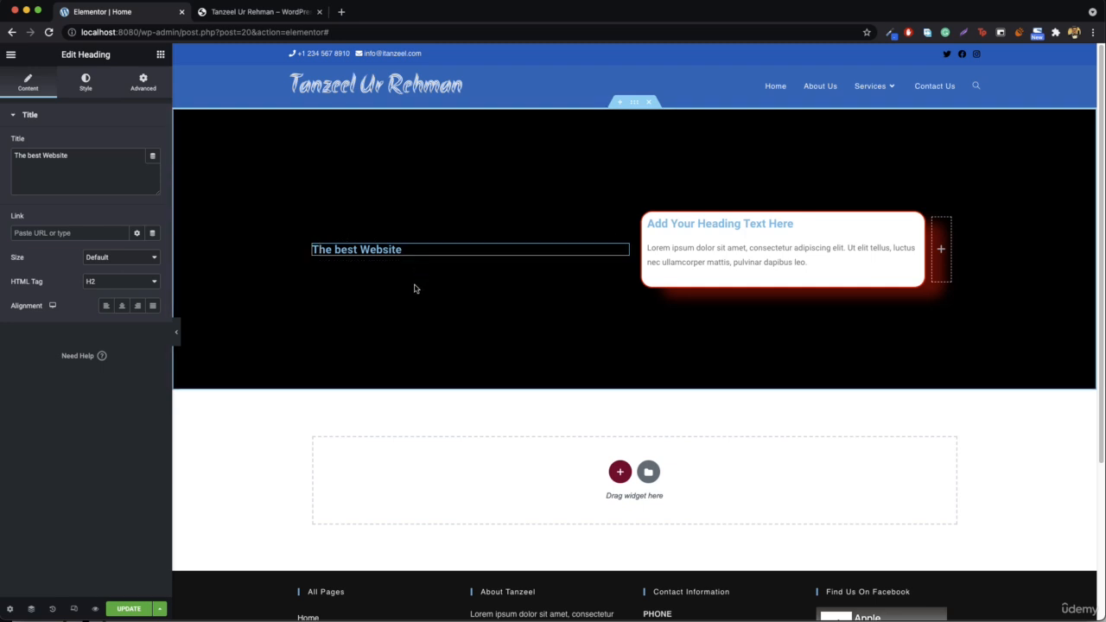
pyautogui.tripleClick(61, 166)
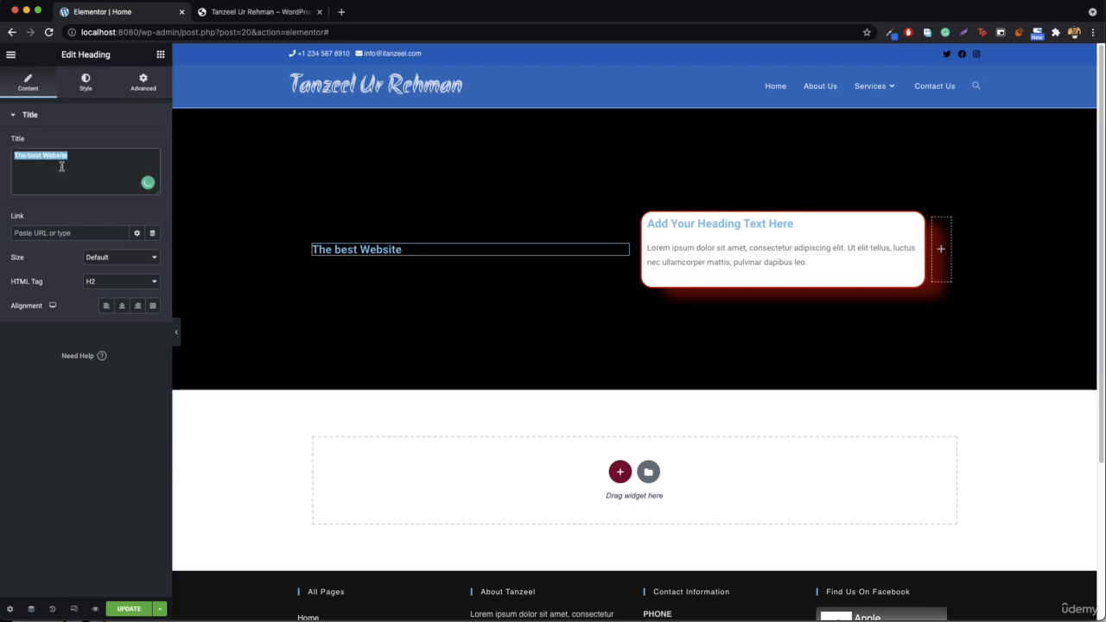
pyautogui.click(59, 173)
pyautogui.write('ghdfhgjfdhgj')
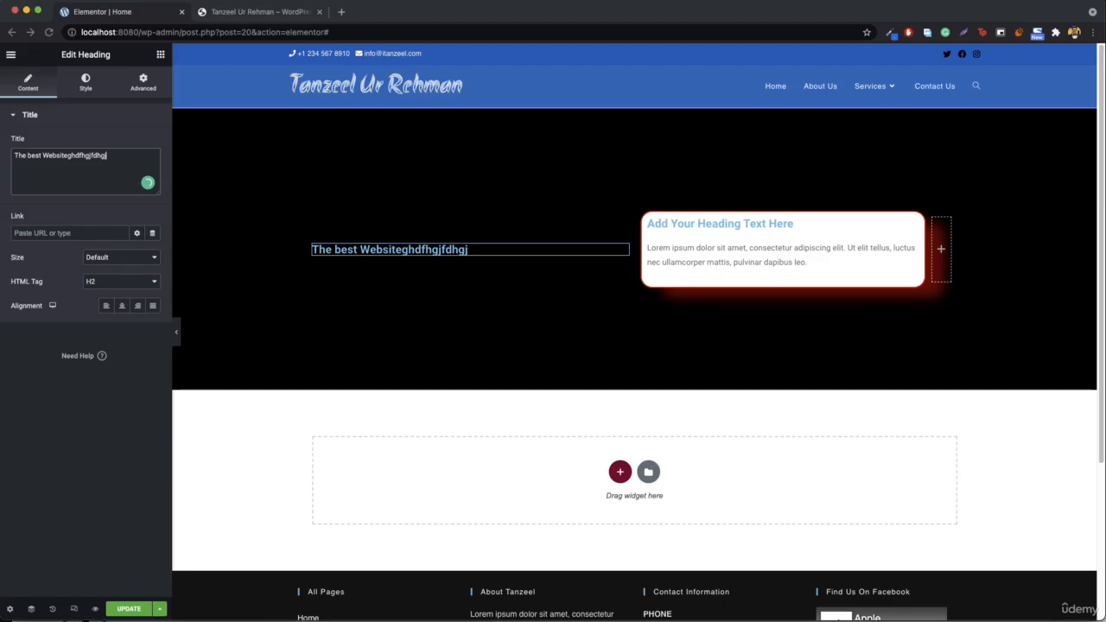
# Change the text color of the heading in the first column to near-white #F8F8F8.
pyautogui.click(86, 89)
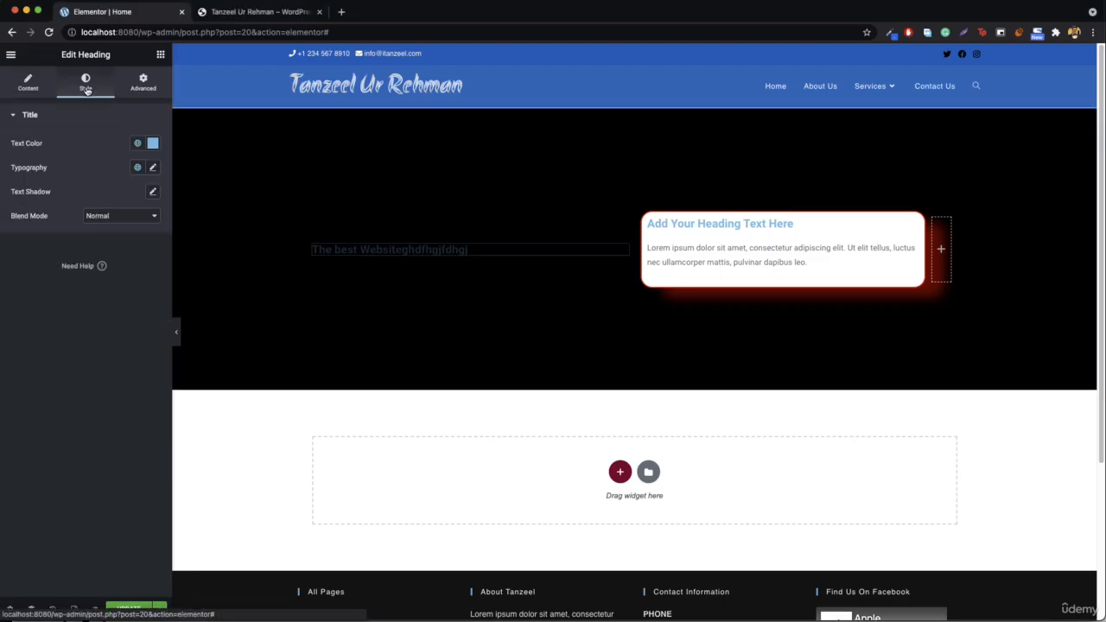
pyautogui.click(153, 142)
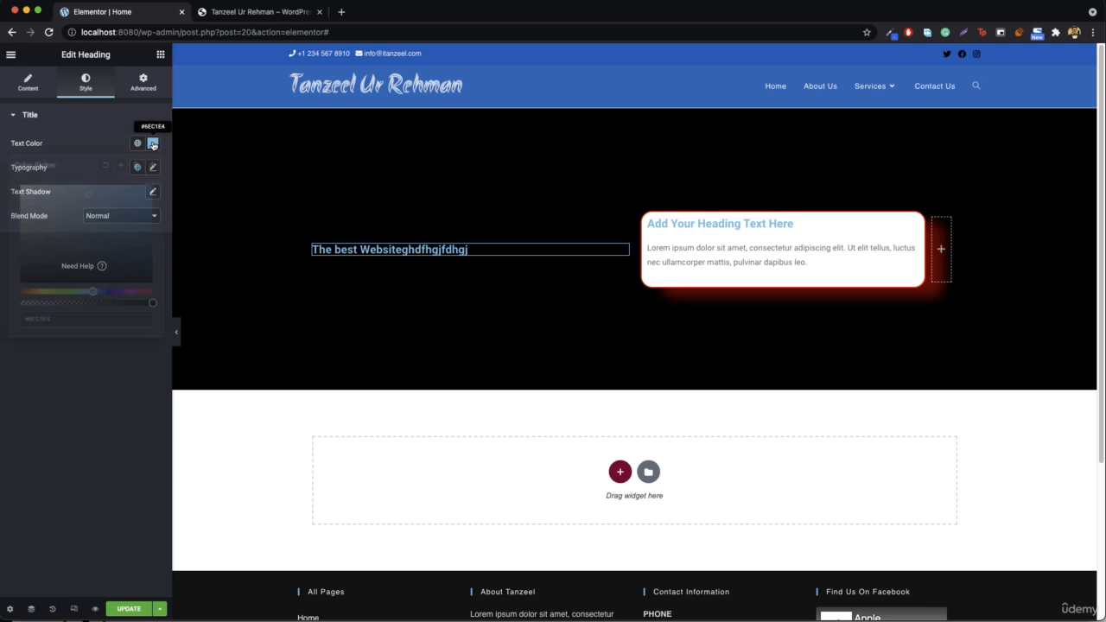
pyautogui.moveTo(121, 215); pyautogui.dragTo(2, 192)
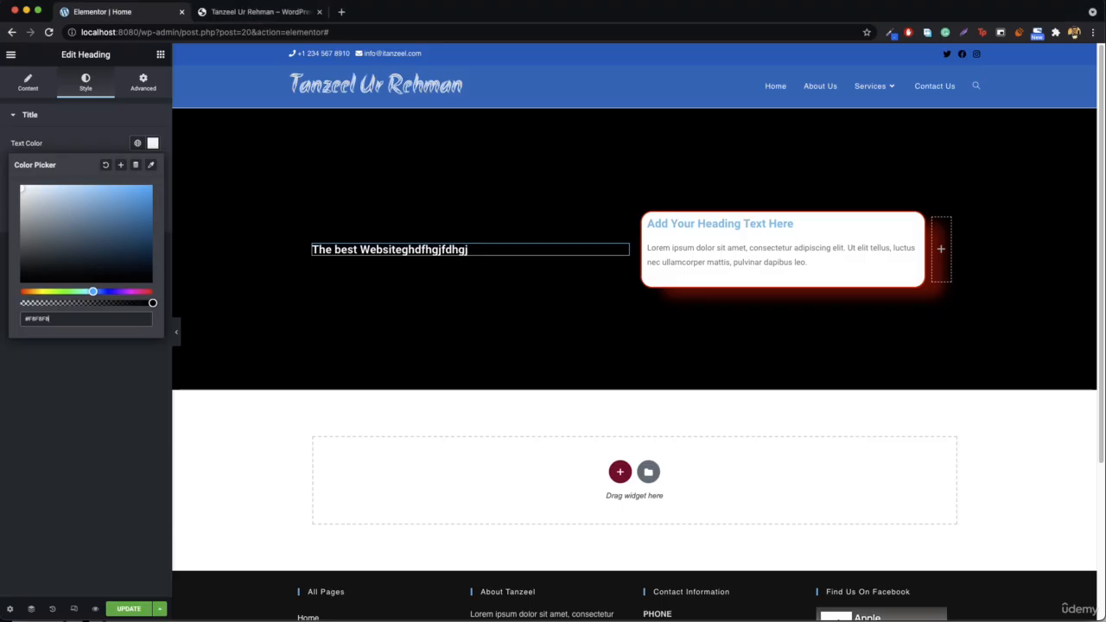
pyautogui.click(152, 145)
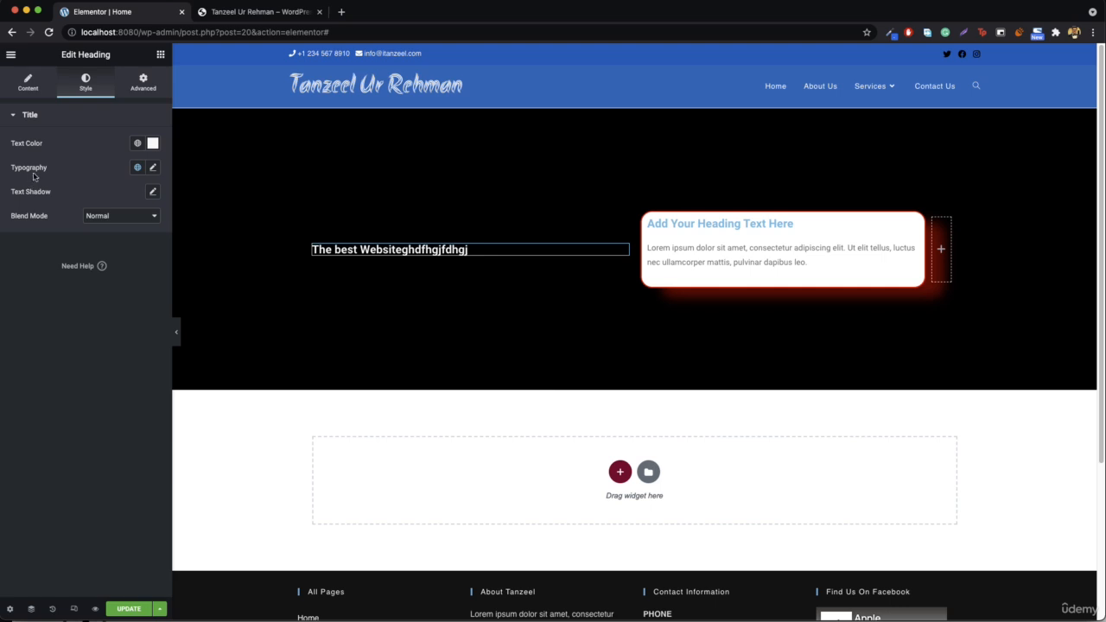
# Set the heading's font size to 28 px and open its advanced settings.
pyautogui.click(152, 167)
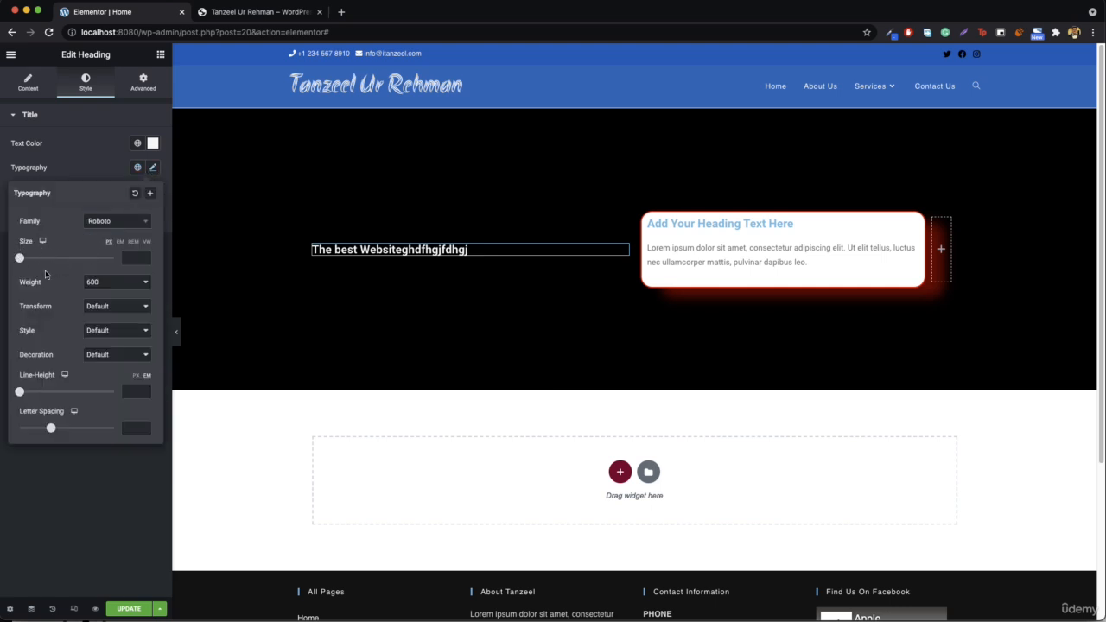
pyautogui.moveTo(20, 261)
pyautogui.mouseDown()
pyautogui.moveTo(44, 261)
pyautogui.moveTo(35, 263)
pyautogui.mouseUp()
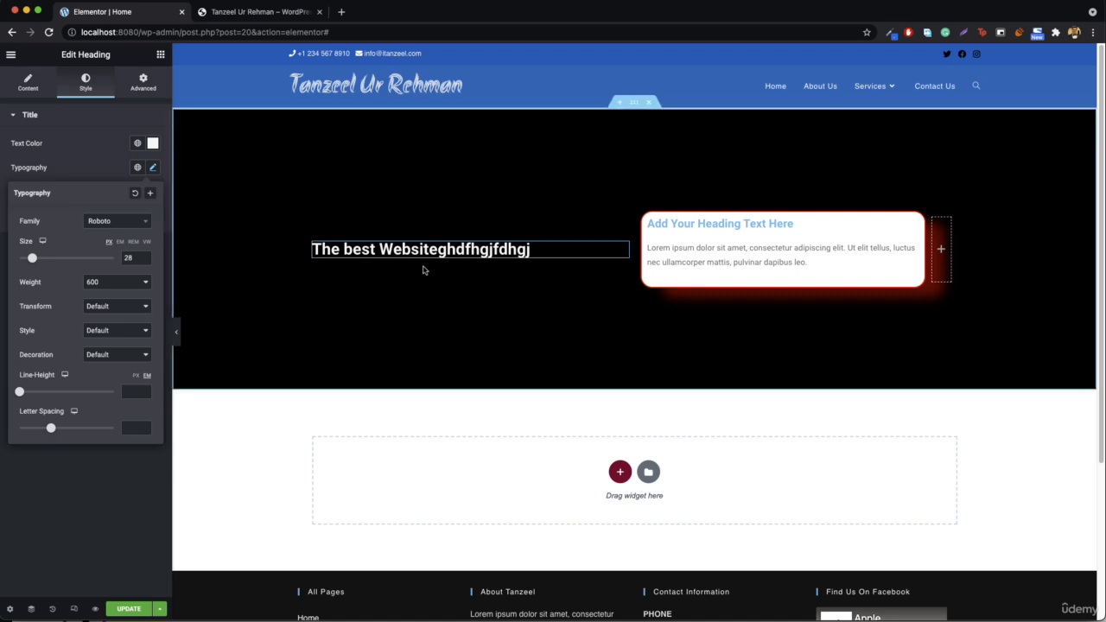
pyautogui.click(134, 91)
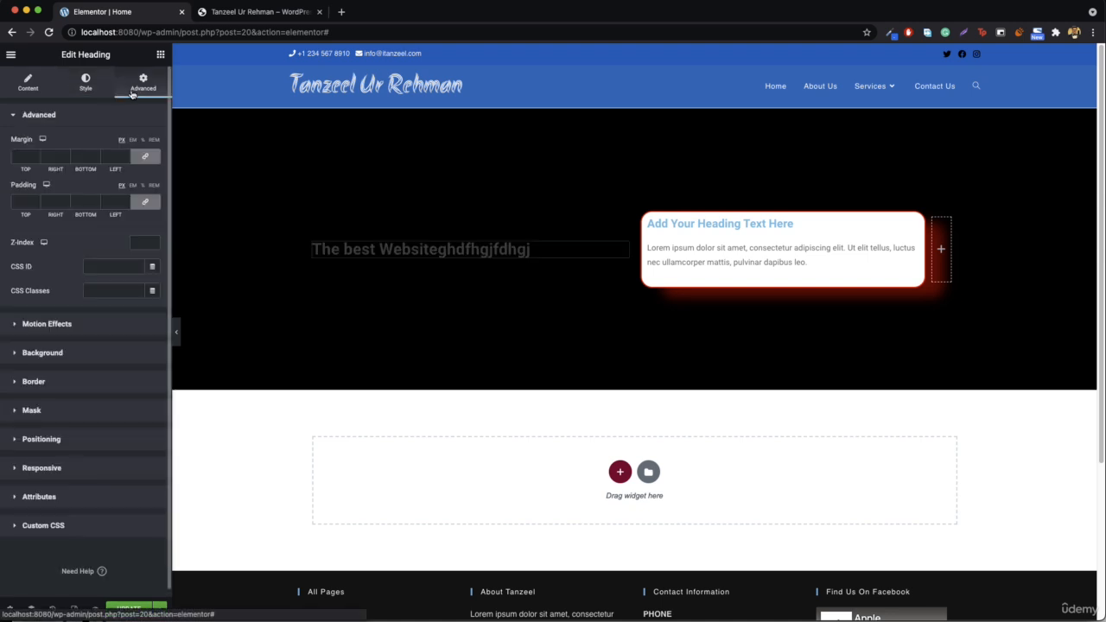